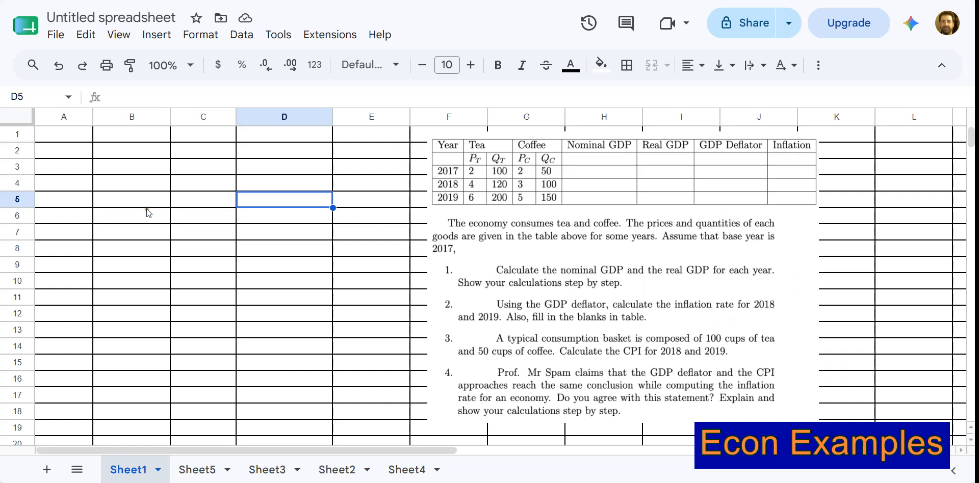
Enter the column headers Year, Tea and Coffee in cells A2 to C2.
left_click(67, 153)
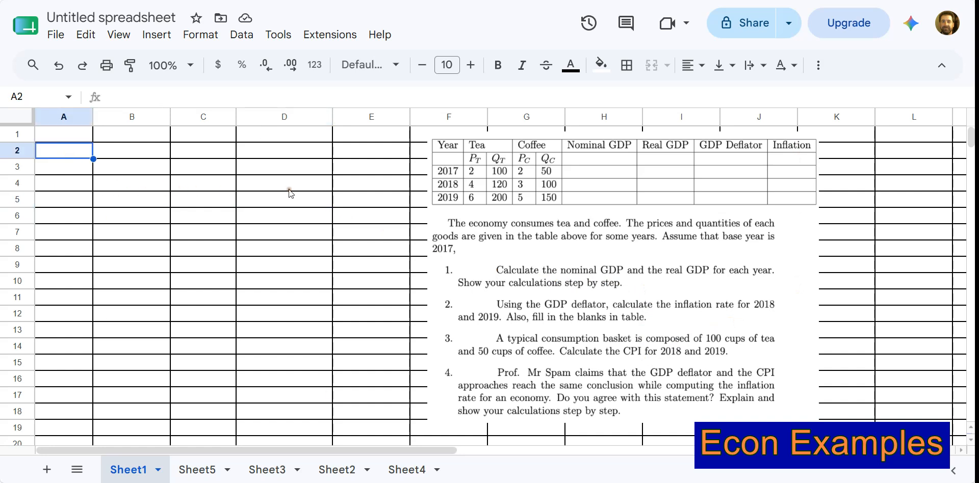
type("Year")
key("Tab")
type("Tea")
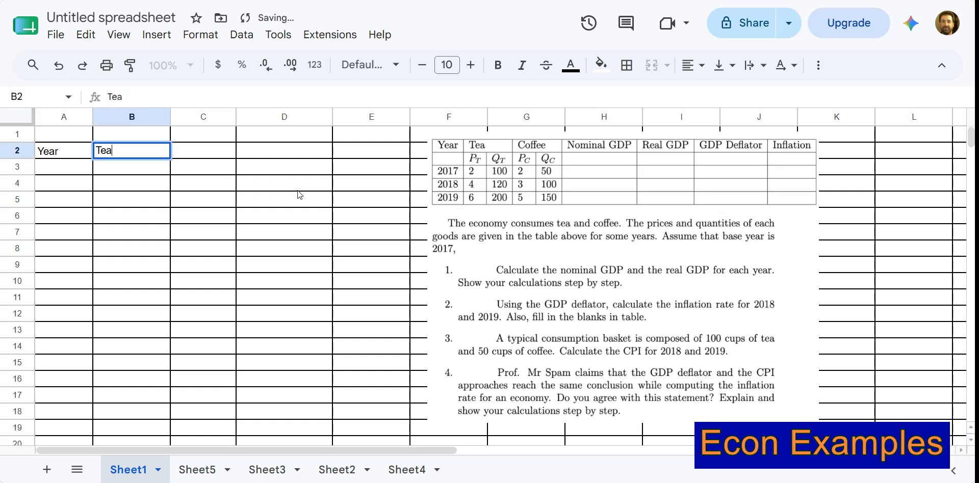
key("Tab")
type("Cof")
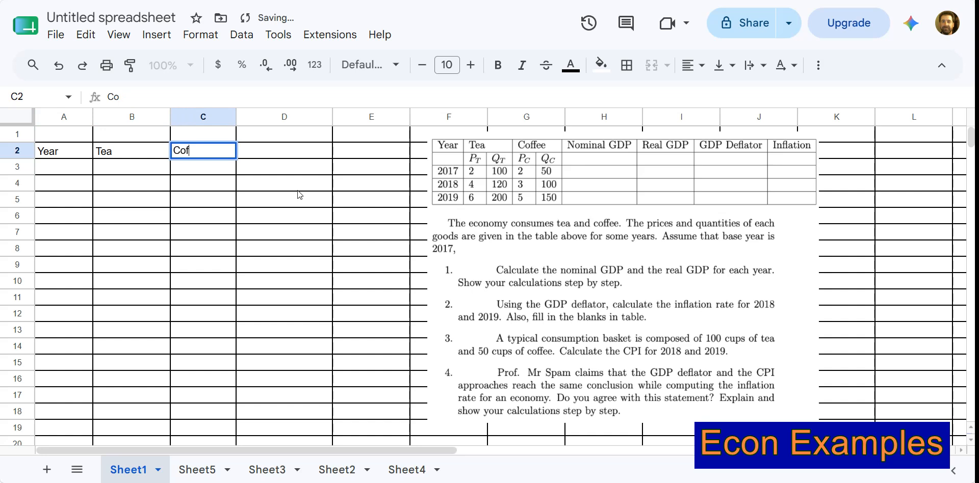
type("fee")
key("Tab")
Enter the headers Nom GDP, Real GDP, GDP Deflator and Inflation (rate) in cells D2 to G2.
type("Nom ")
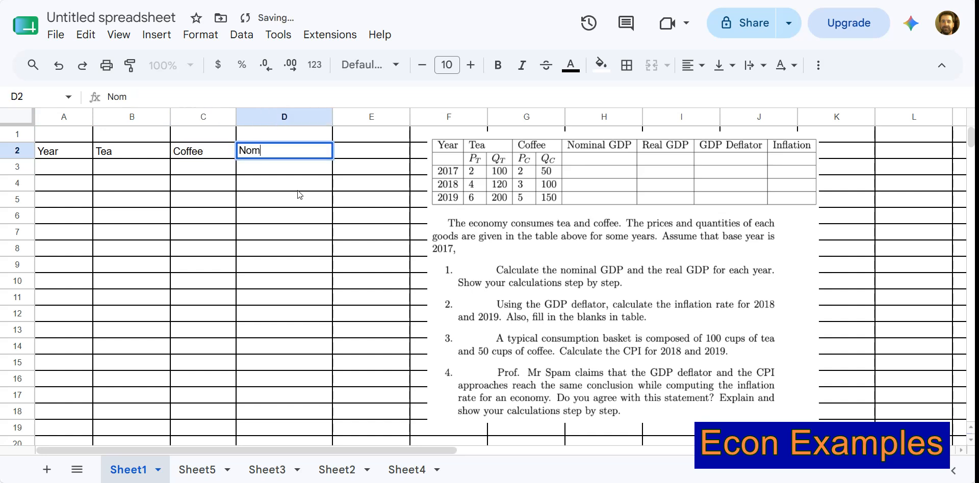
type("GDP")
key("Tab")
type("Real GDP")
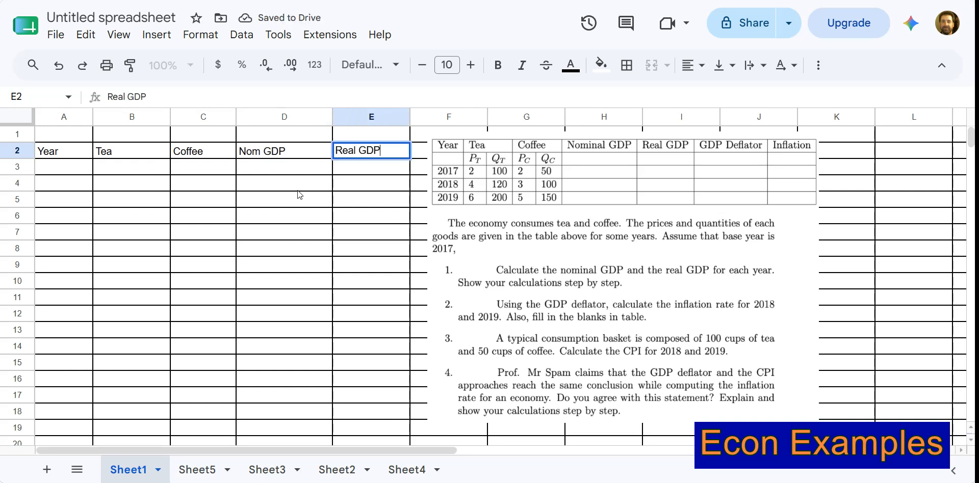
key("Tab")
type("GDP Deflator")
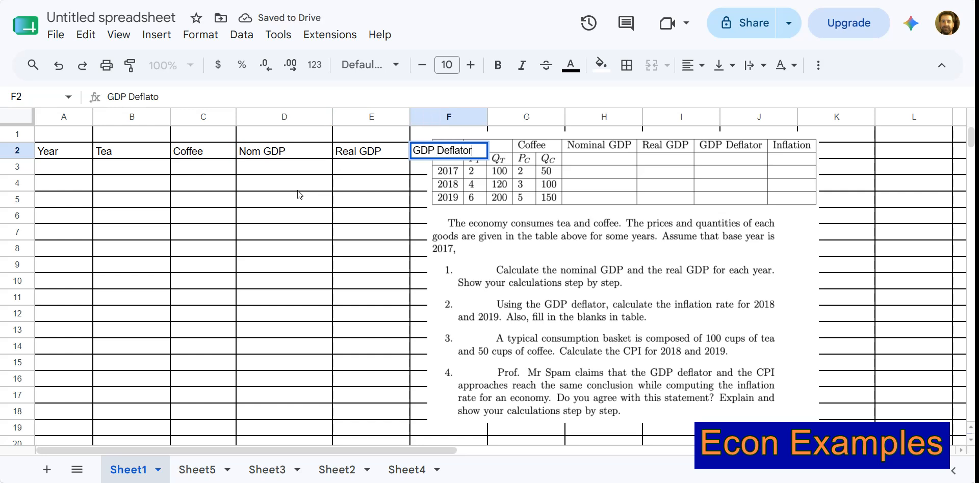
key("Tab")
type("Inflation (")
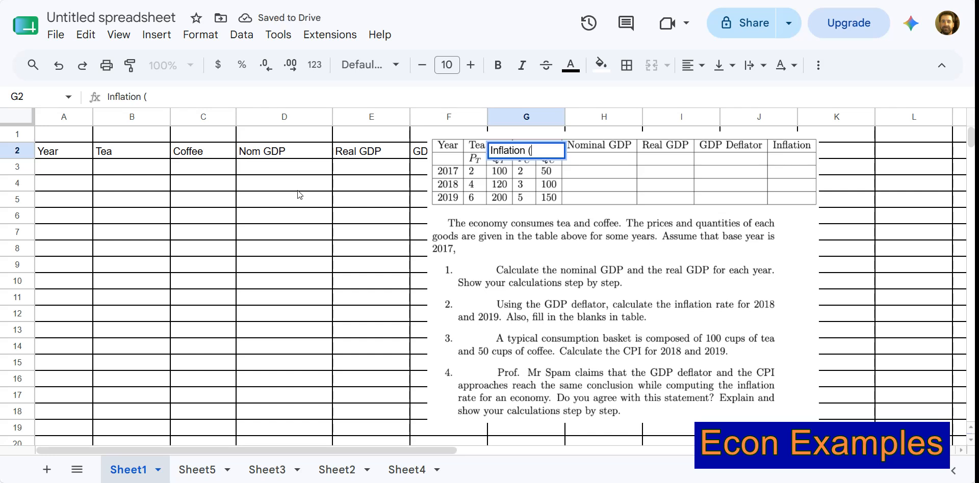
type("reate)")
left_click(228, 237)
Move the problem-text image sideways so that it starts at column H and no longer covers columns F and G.
left_click(589, 240)
left_click_drag(535, 210, 704, 210)
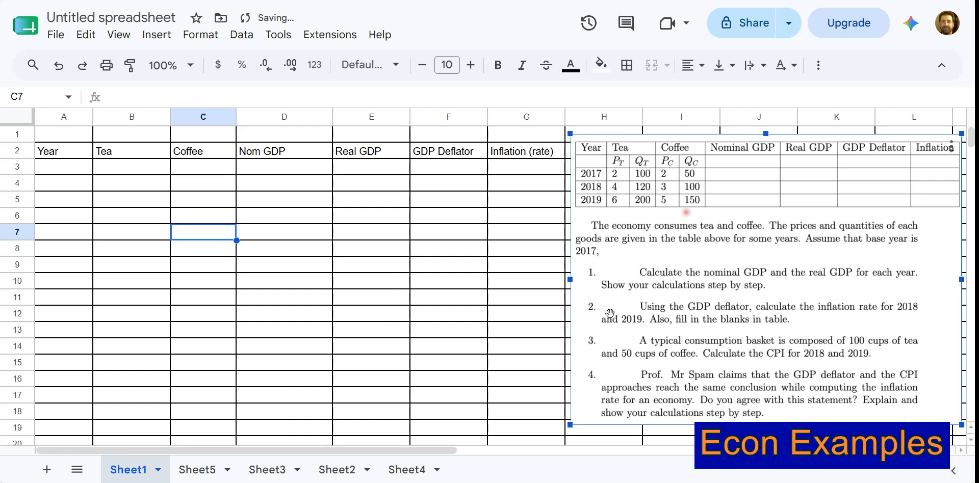
Enter the placeholder --- in cell G3 under Inflation (rate).
left_click(507, 169)
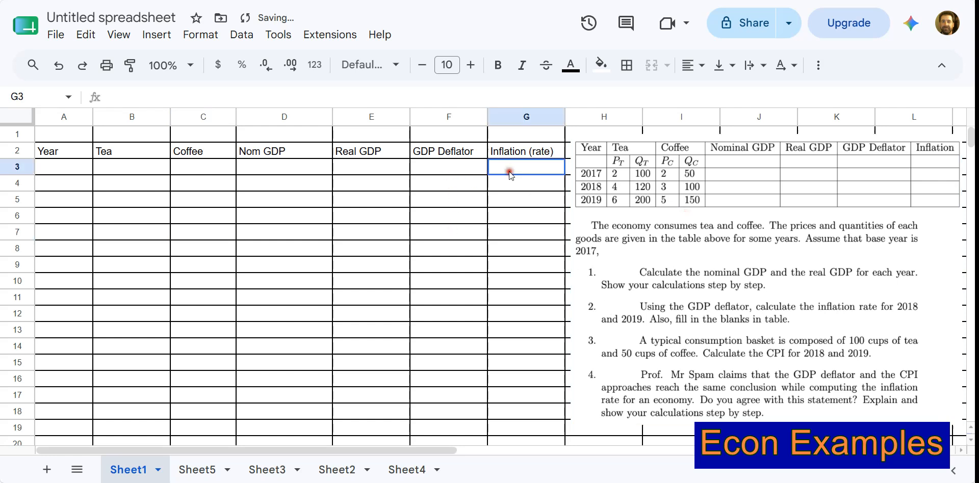
type("---")
left_click(518, 198)
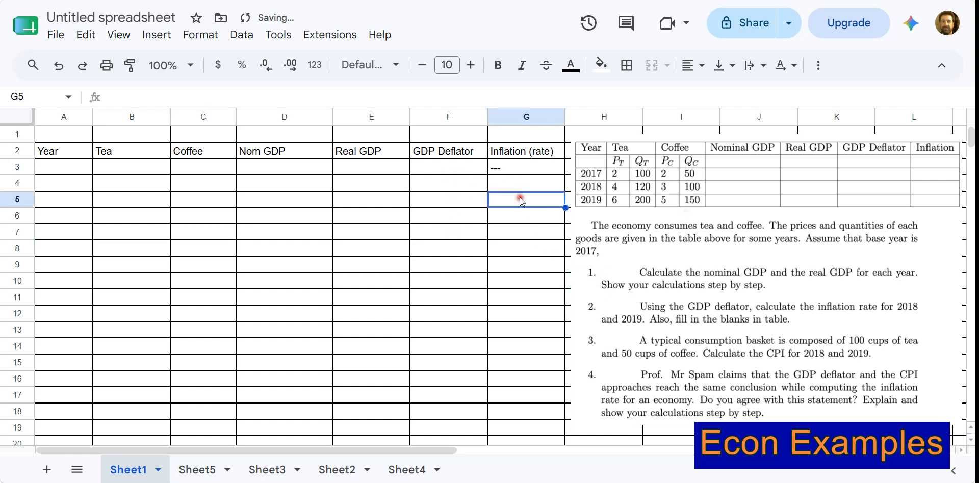
Center-align the contents of the range A3:G12 horizontally.
left_click(518, 167)
mouse_move(521, 168)
left_mouse_down()
mouse_move(262, 161)
mouse_move(68, 188)
mouse_move(72, 310)
left_mouse_up()
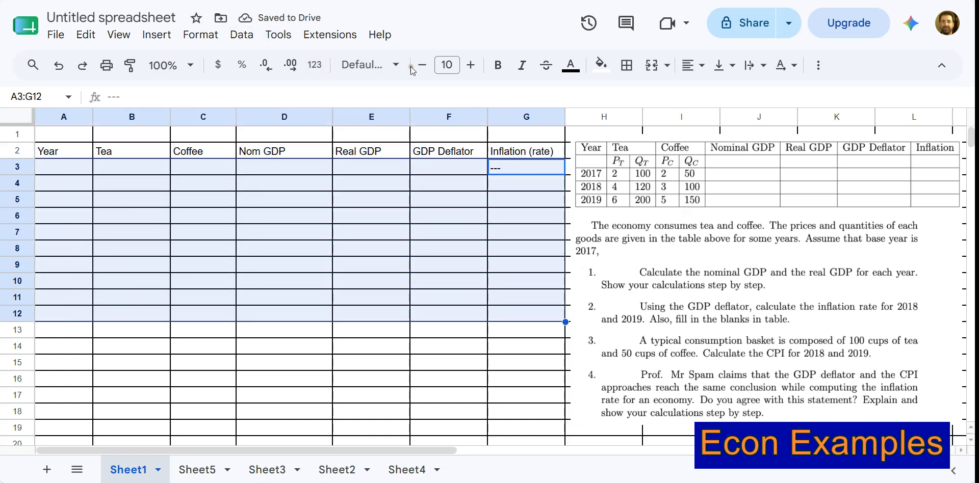
left_click(704, 66)
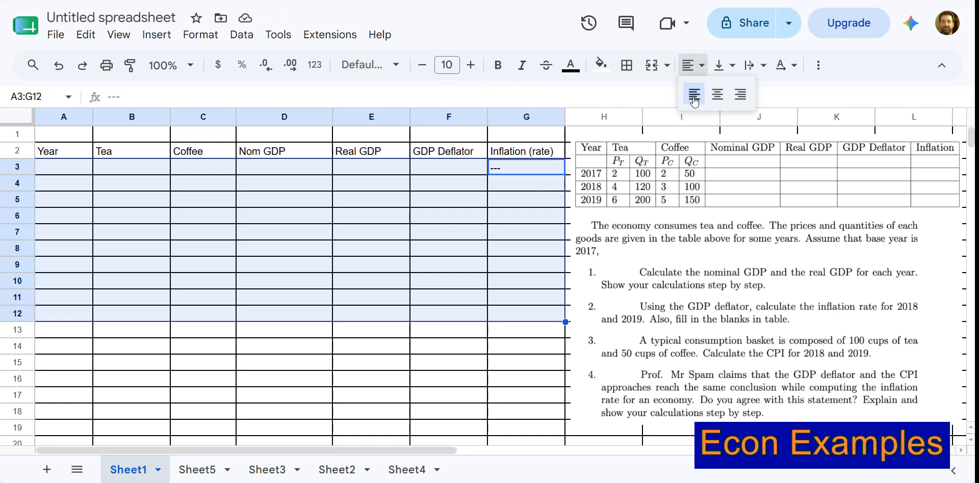
left_click(718, 95)
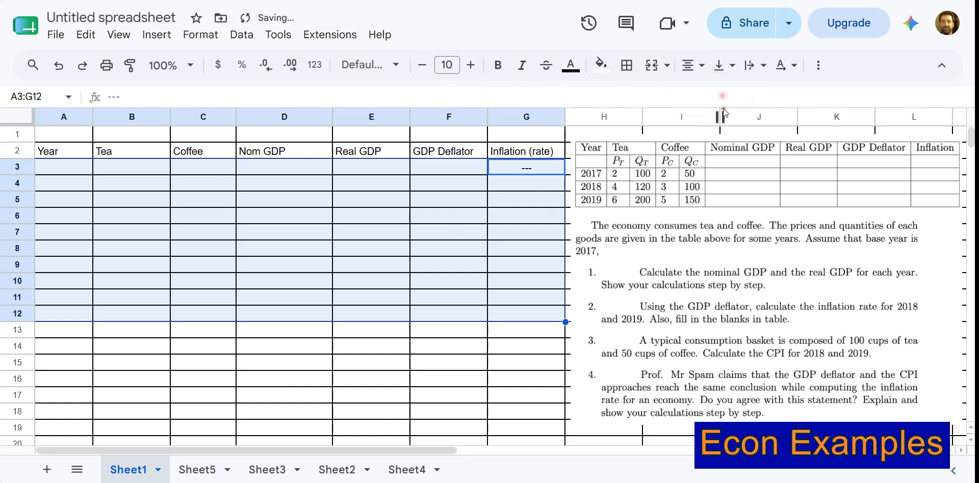
left_click(520, 215)
Enter the years 2017, 2018 and 2019 in cells A3 to A5 of the Year column.
left_click(86, 169)
type("2047")
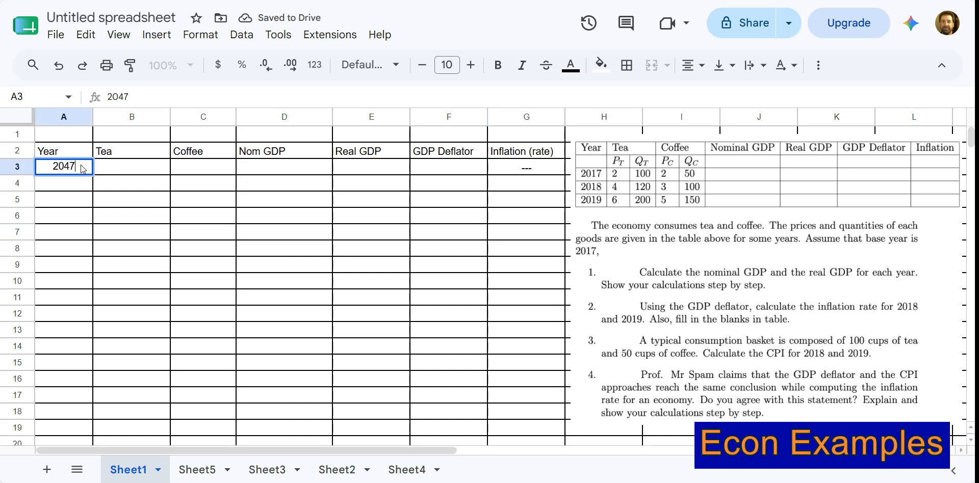
key("BackSpace")
key("BackSpace")
type("17")
key("Return")
type("2018")
key("Return")
type("2019")
key("Return")
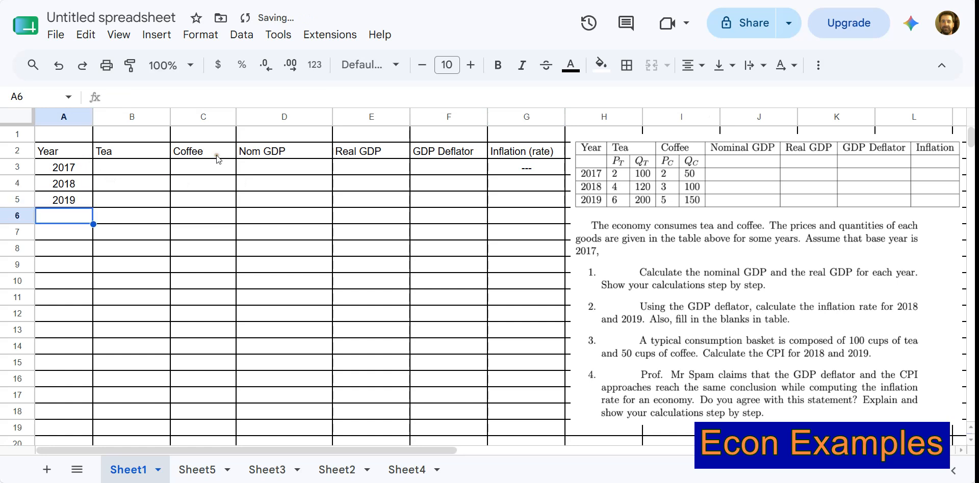
Enter the tea prices 2, 4 and 6 for the three years in cells B3 to B5.
left_click(147, 162)
type("2")
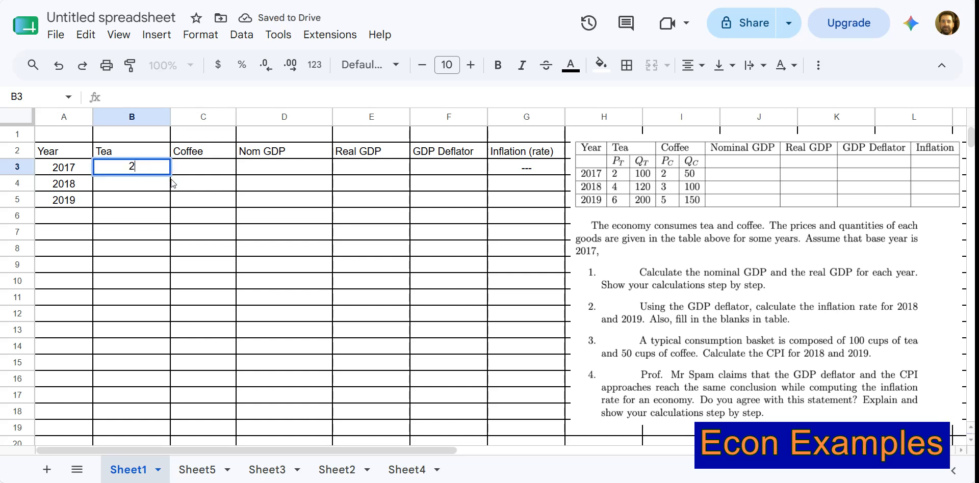
key("Return")
type("4")
key("Return")
type("6")
left_click(172, 184)
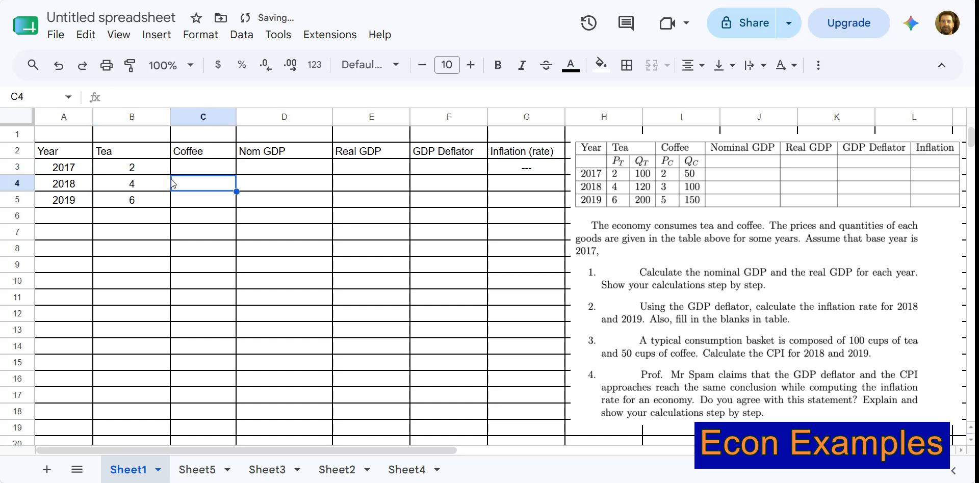
key("Up")
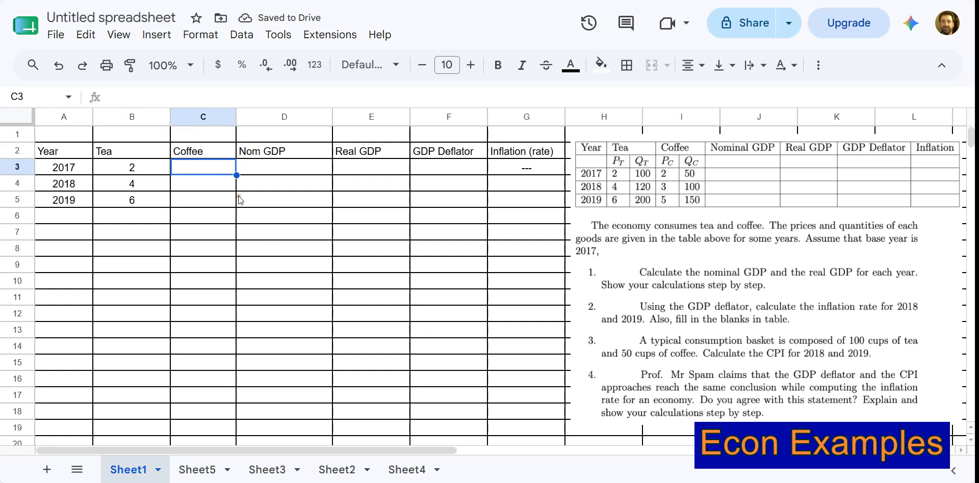
Insert one blank row above row 3, between the headers and the 2017 data.
left_click(12, 170)
right_click(12, 171)
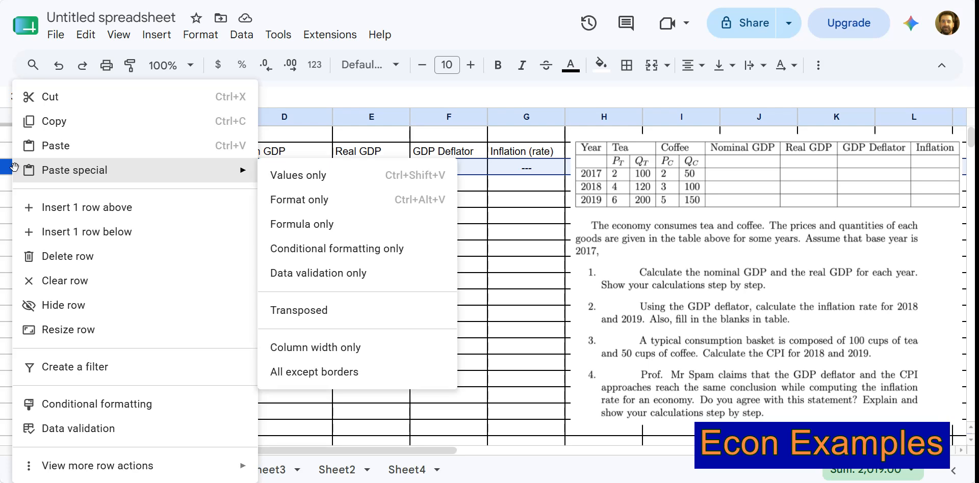
left_click(42, 206)
left_click(115, 169)
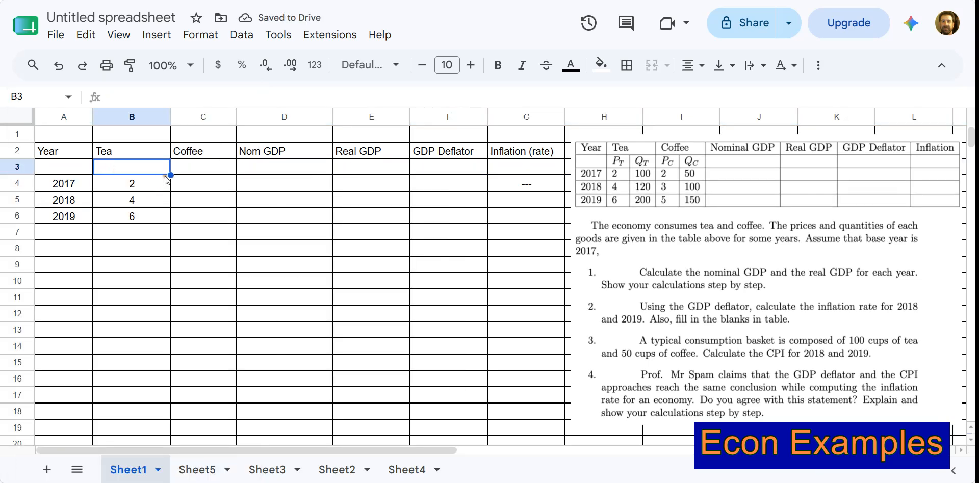
Insert one blank column directly after the Tea column.
left_click(144, 152)
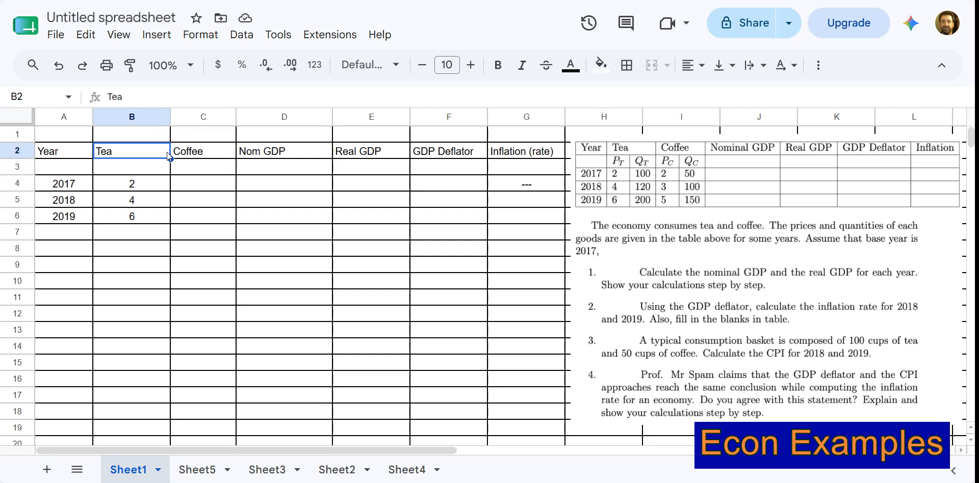
right_click(124, 118)
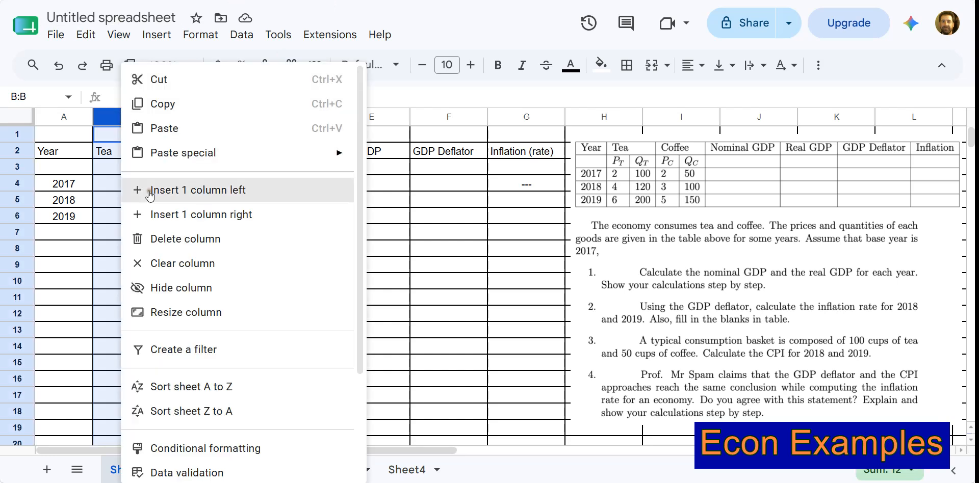
left_click(173, 214)
left_click(224, 150)
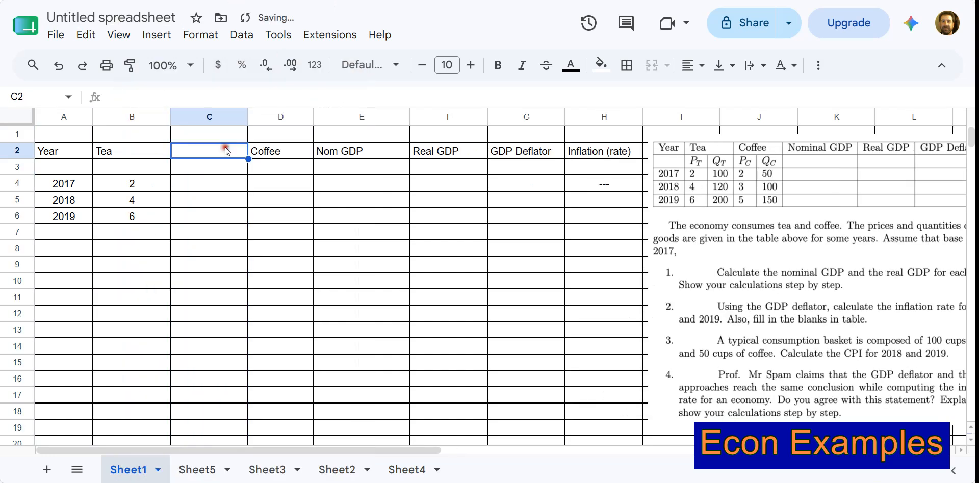
Insert one blank column directly after the Coffee column.
right_click(279, 122)
left_click(279, 118)
right_click(279, 117)
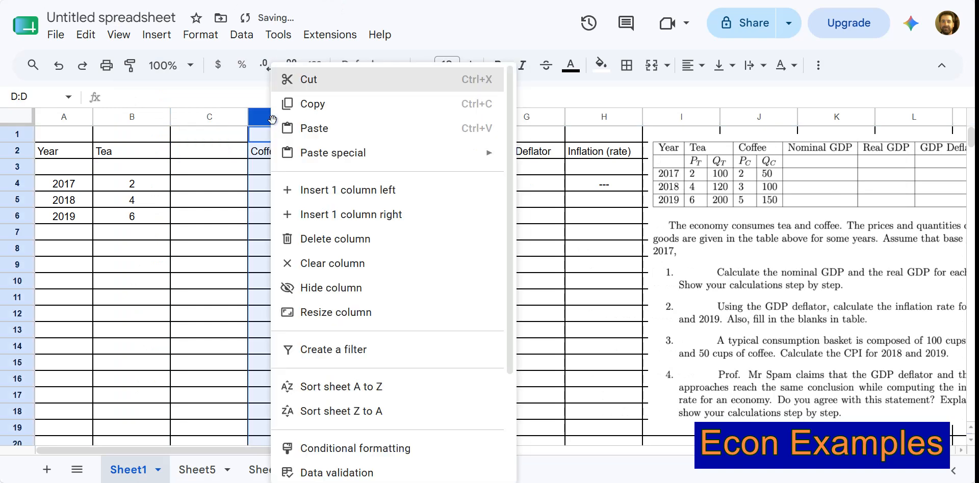
left_click(340, 222)
left_click(331, 165)
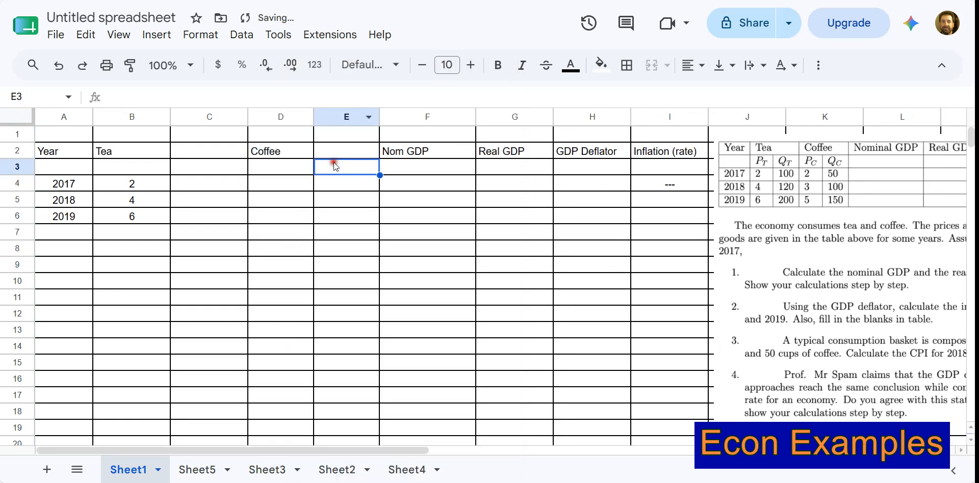
Rename the Tea header in cell B2 as Price Tea.
left_click(137, 153)
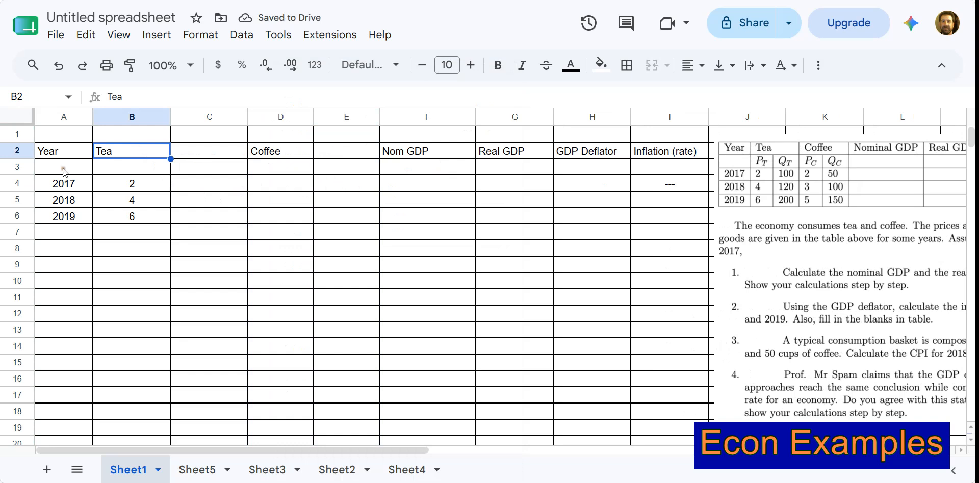
double_click(144, 154)
double_click(143, 154)
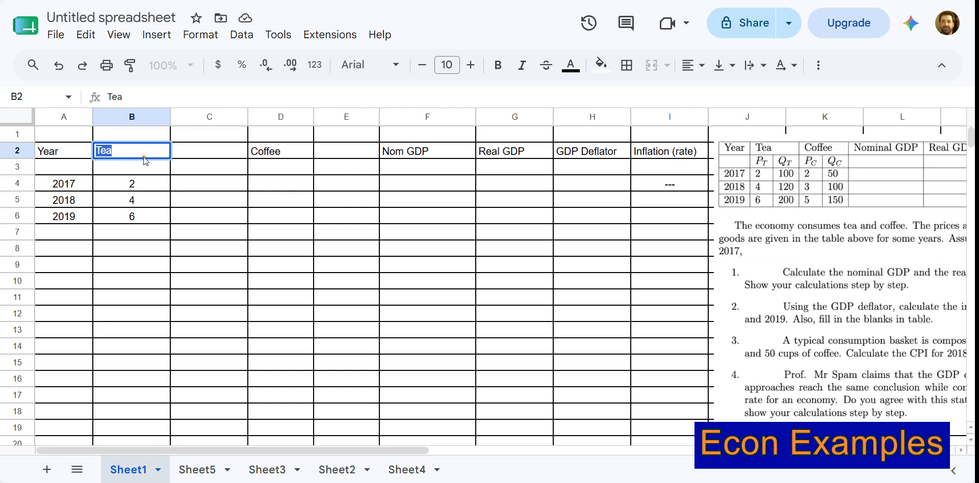
type("Price Tea")
key("Tab")
Enter the header Quantity Tea in cell C2.
type("Q")
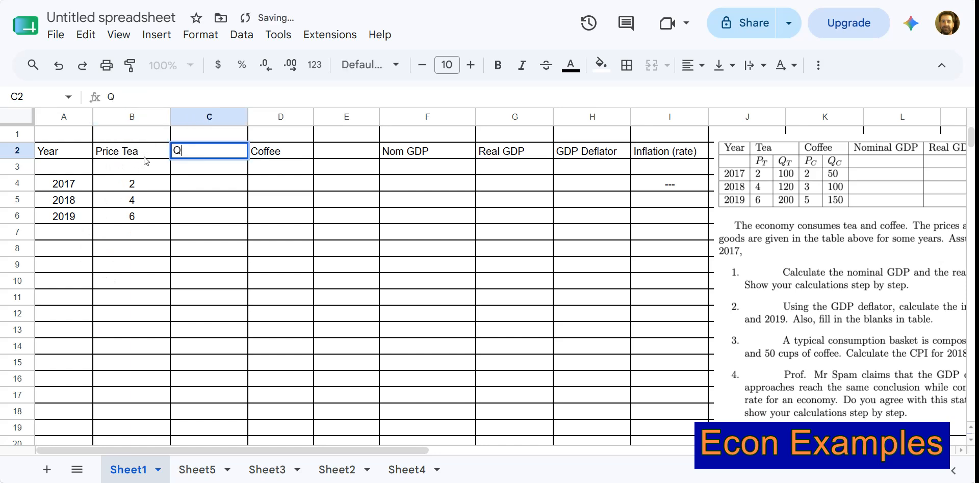
type("uantti")
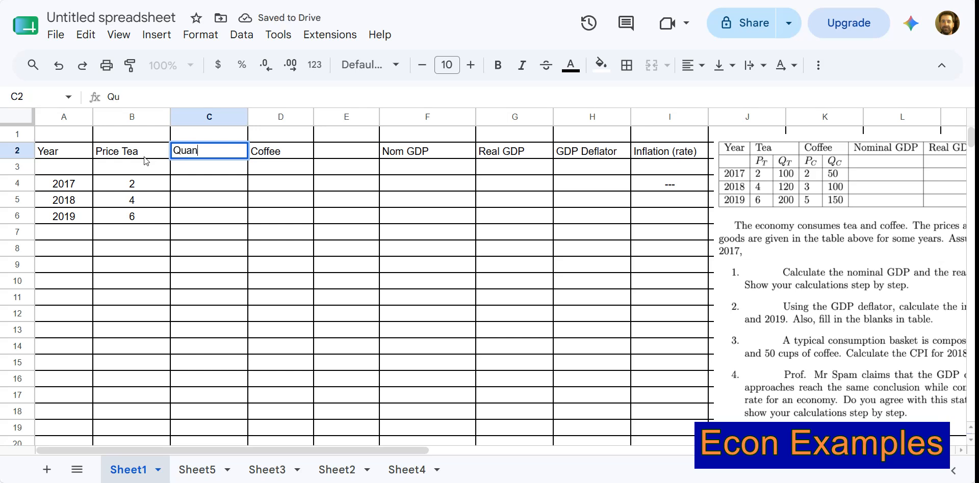
key("BackSpace")
key("BackSpace")
type("tity Tea")
key("Tab")
Replace the Coffee header in D2 with Price Coffee and enter Quantity Coffee in E2.
type("P")
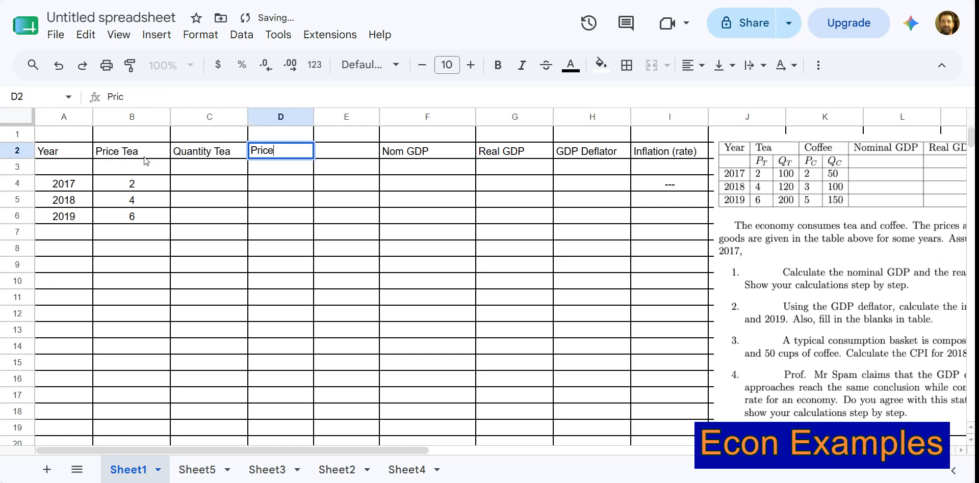
type("rice Coffee")
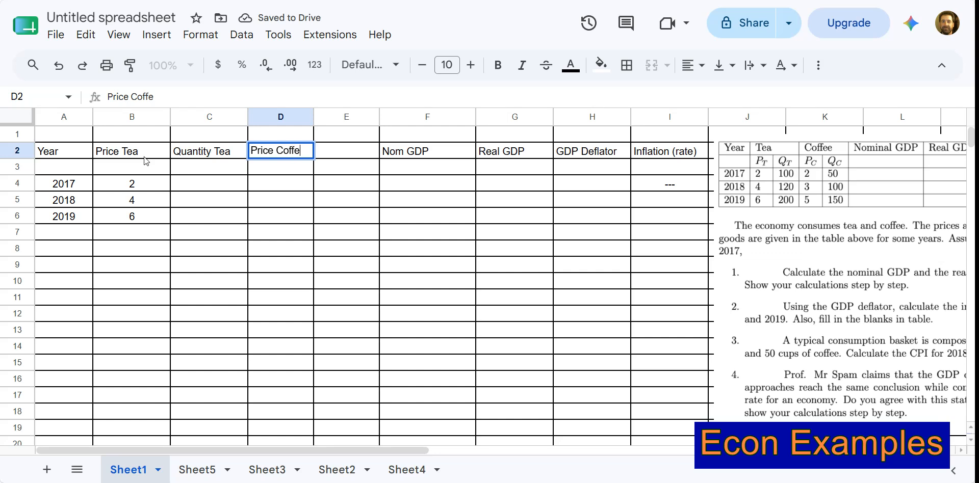
key("Tab")
type("Quantity")
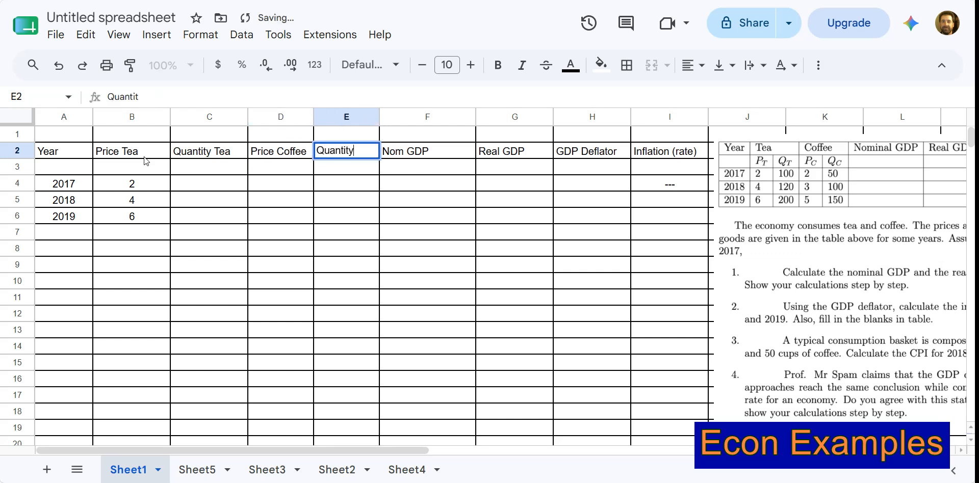
type(" Coffee")
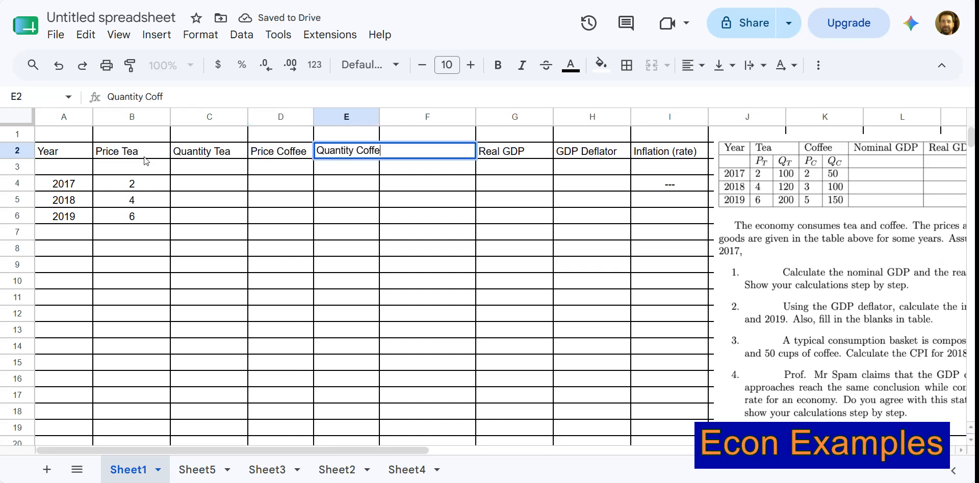
left_click(145, 162)
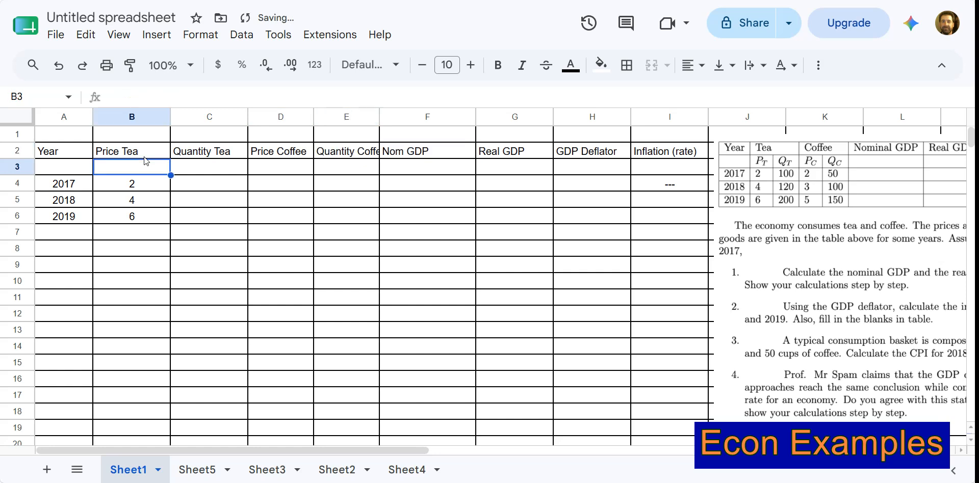
Fit the widths of the Quantity Coffee, Price Coffee and Price Tea columns to their contents.
double_click(380, 116)
double_click(313, 117)
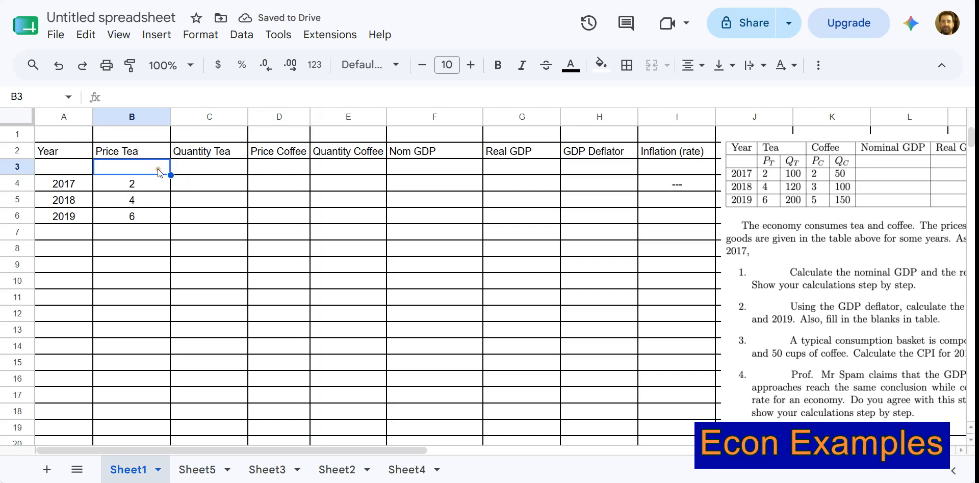
double_click(170, 117)
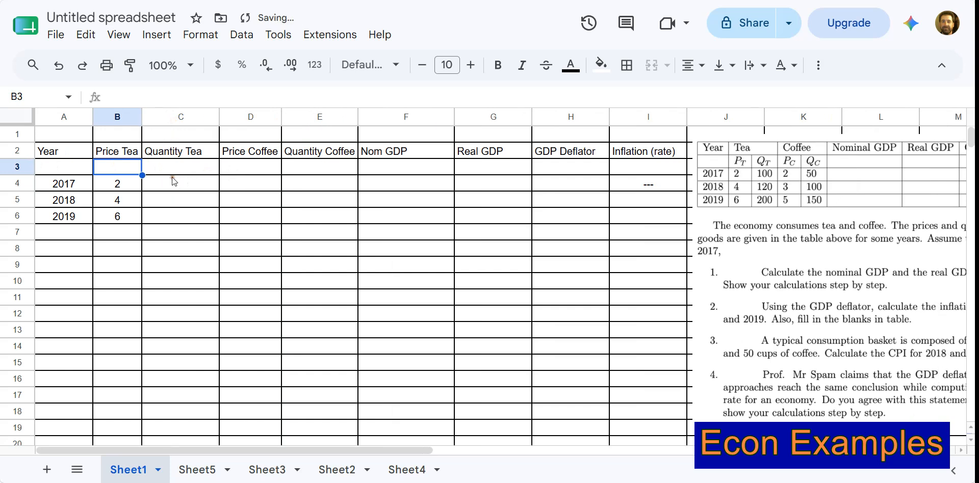
Enter the coffee prices 2, 3 and 5 for 2017–2019 in cells D4 to D6.
left_click(238, 183)
type("2")
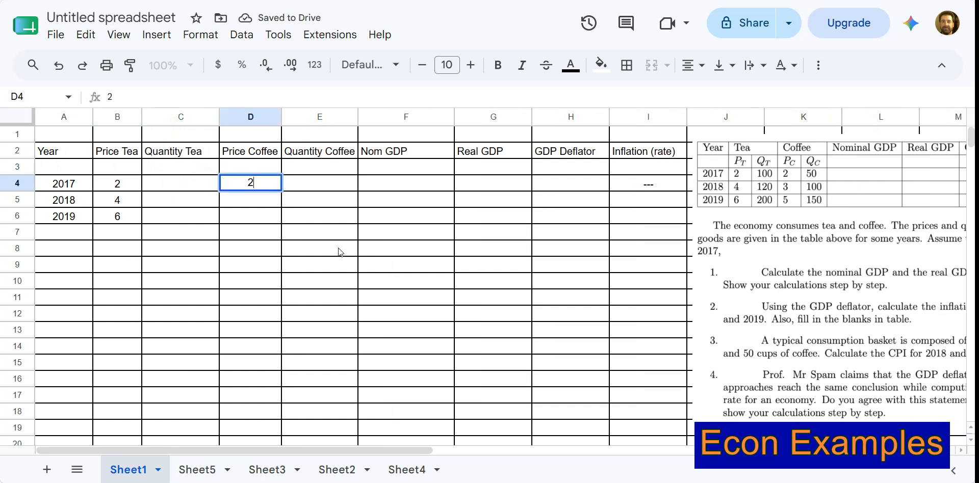
type("3")
key("Return")
type("3")
key("Return")
type("5")
key("Return")
Fill in the coffee quantities 50, 100 and 150 for 2017–2019 in cells E4 to E6.
key("Right")
key("Up")
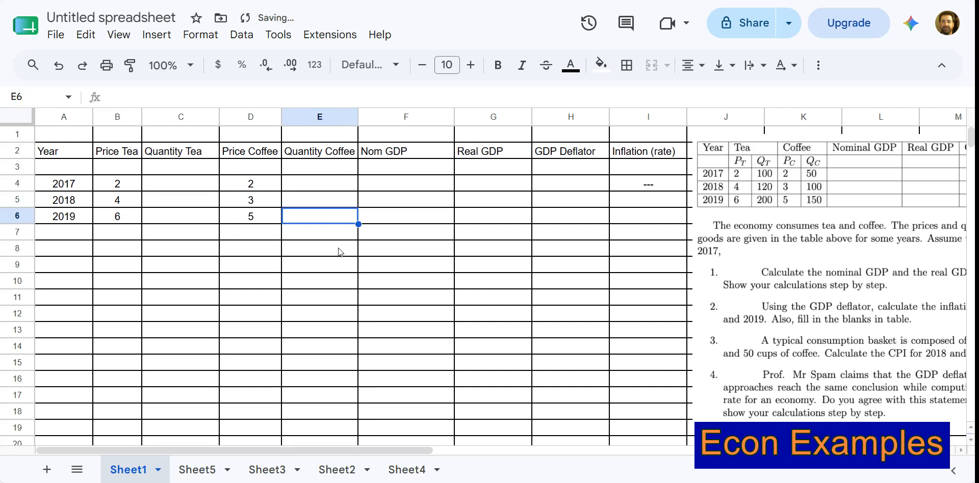
type("150")
key("Up")
type("100")
key("Up")
type("50")
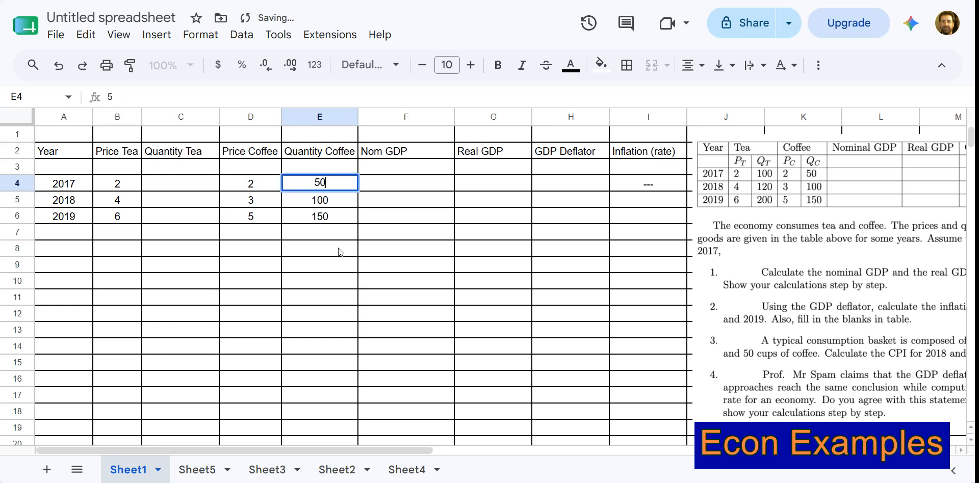
Enter the tea quantities 100, 120 and 200 for 2017–2019 in cells C4 to C6.
key("Left")
key("Left")
key("Left")
key("Right")
type("100")
key("Return")
type("120")
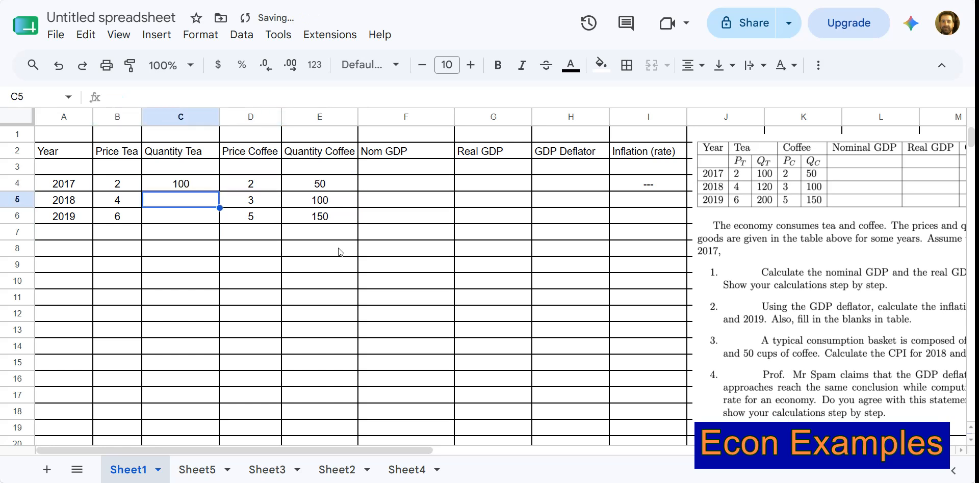
key("Return")
type("200")
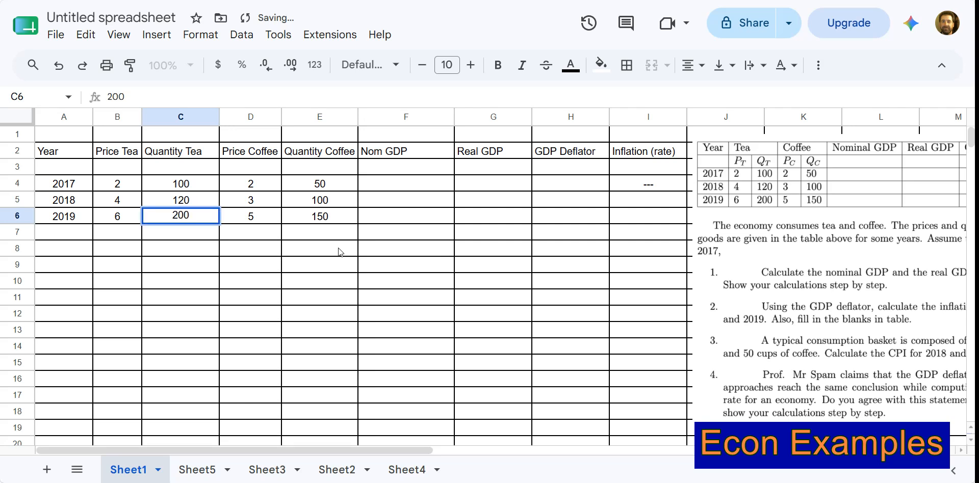
key("Up")
Nudge the exercise picture slightly toward the table.
left_click(380, 187)
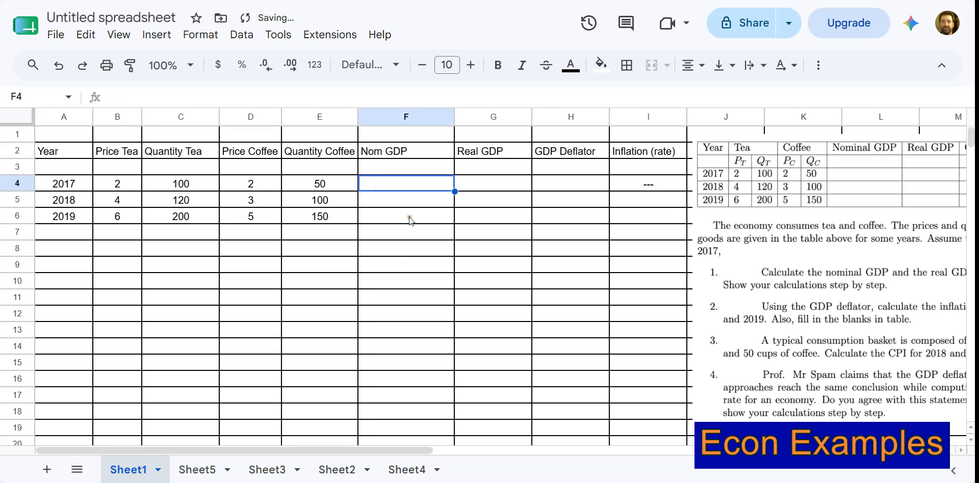
left_click_drag(799, 223, 845, 227)
left_click(411, 363)
Start the 2017 nominal GDP formula in F4 with the parenthesised tea term =(B4*C4).
left_click(399, 183)
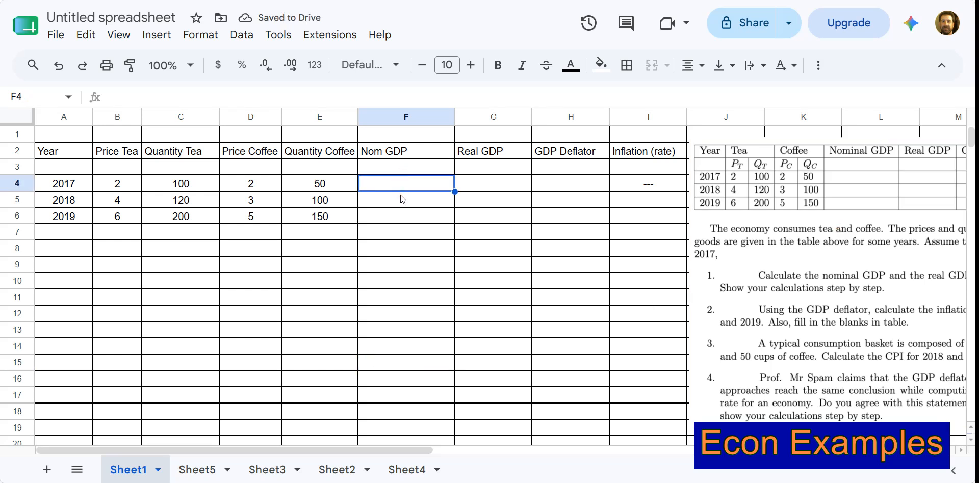
type("=")
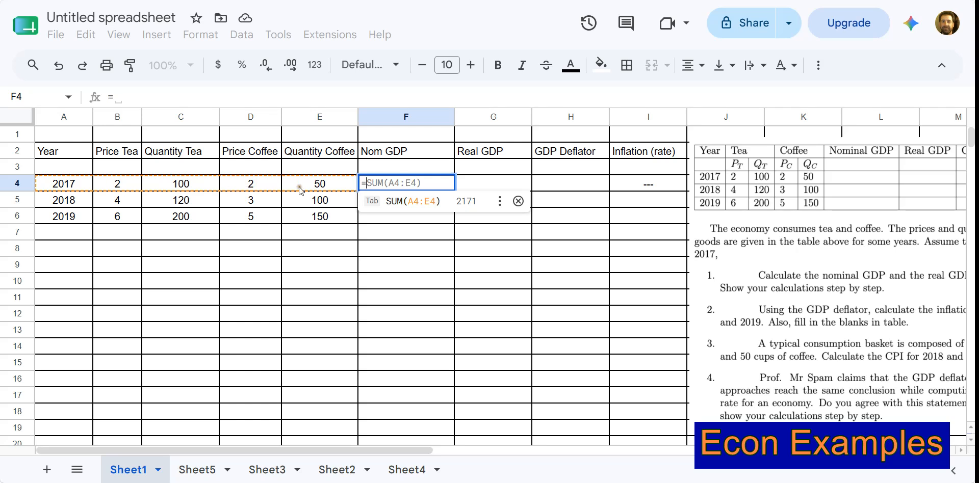
left_click(108, 185)
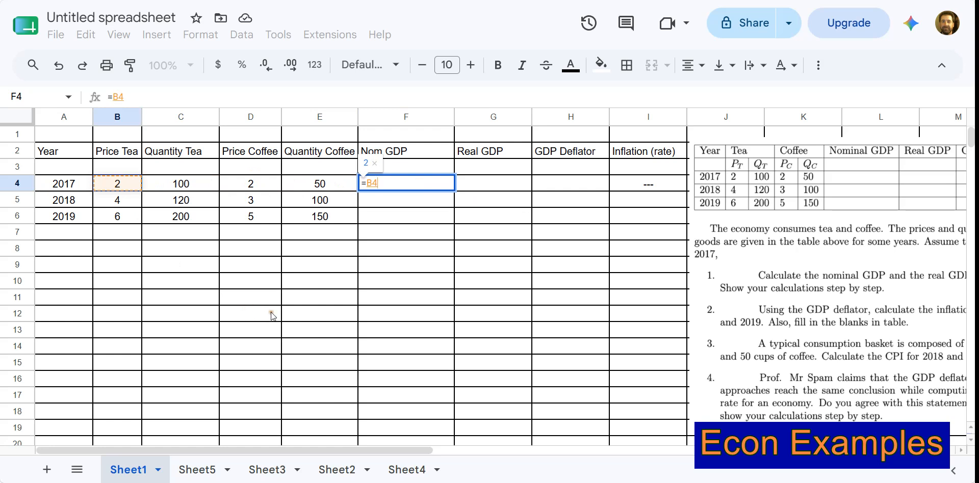
type("*")
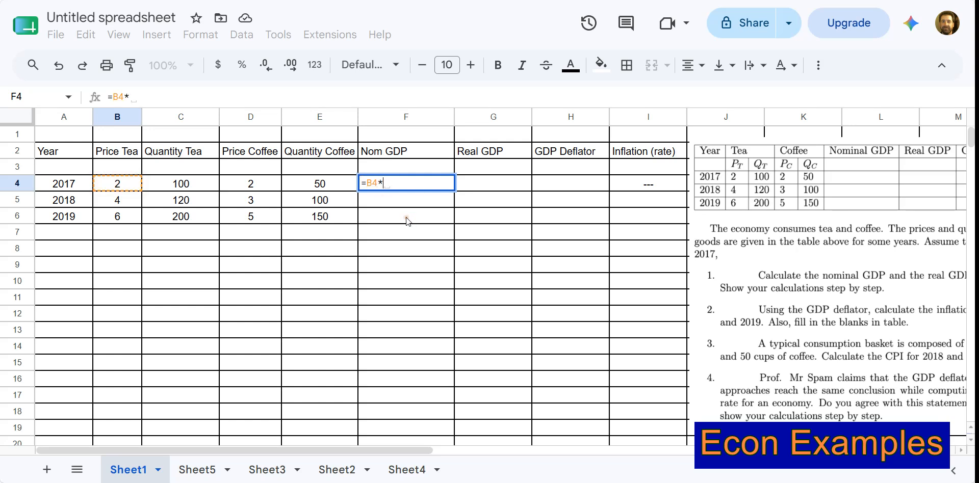
left_click(187, 185)
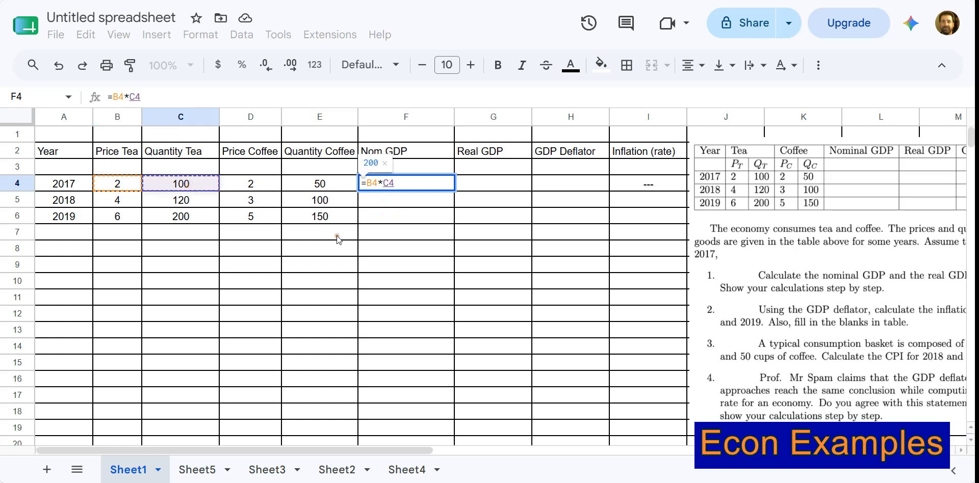
type(")")
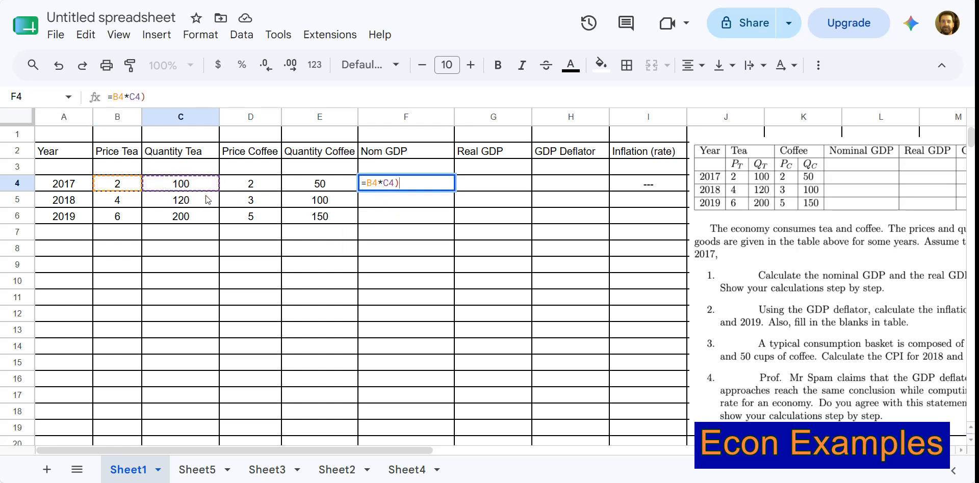
left_click(365, 182)
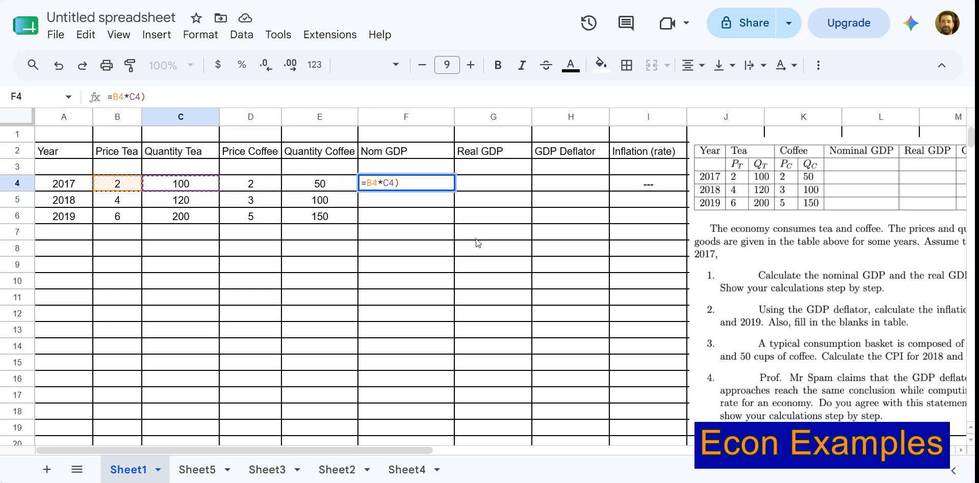
type("(")
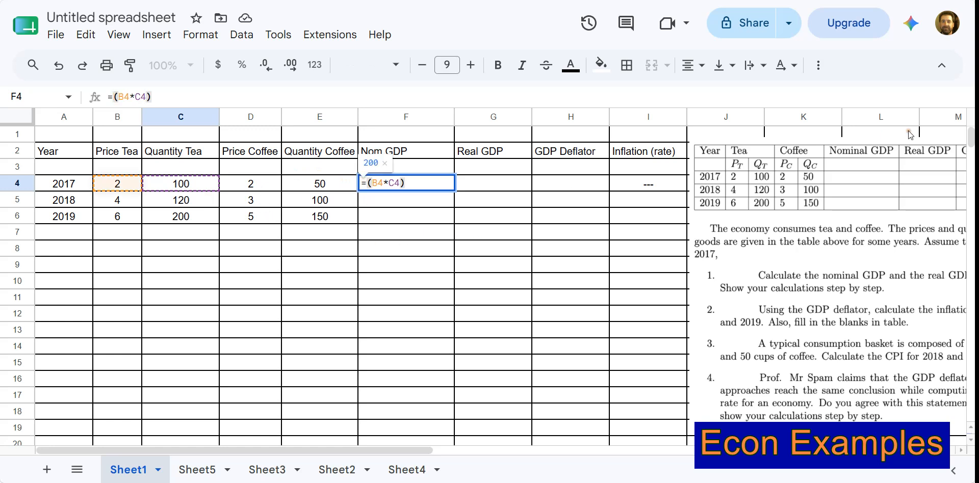
Add the coffee term (D4*E4) to the formula in F4 and accept the suggested autofill for F5 and F6.
key("End")
type("+")
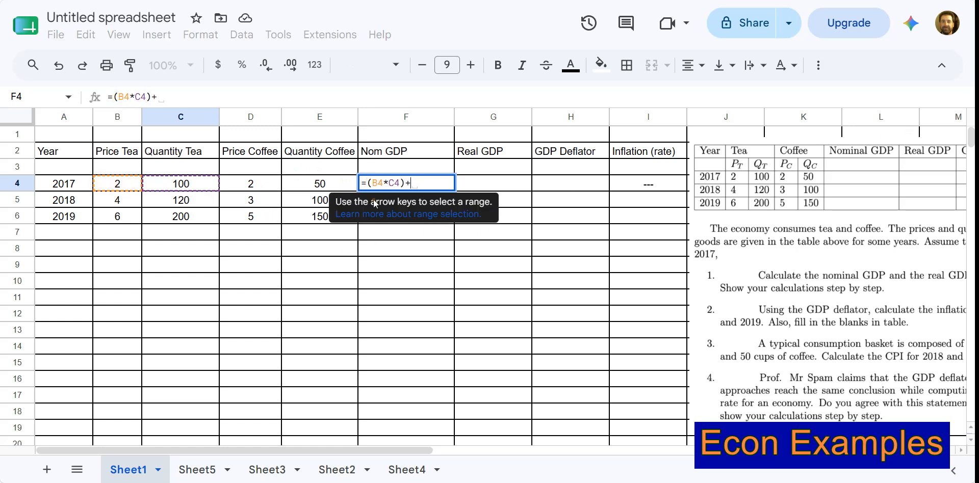
left_click(261, 184)
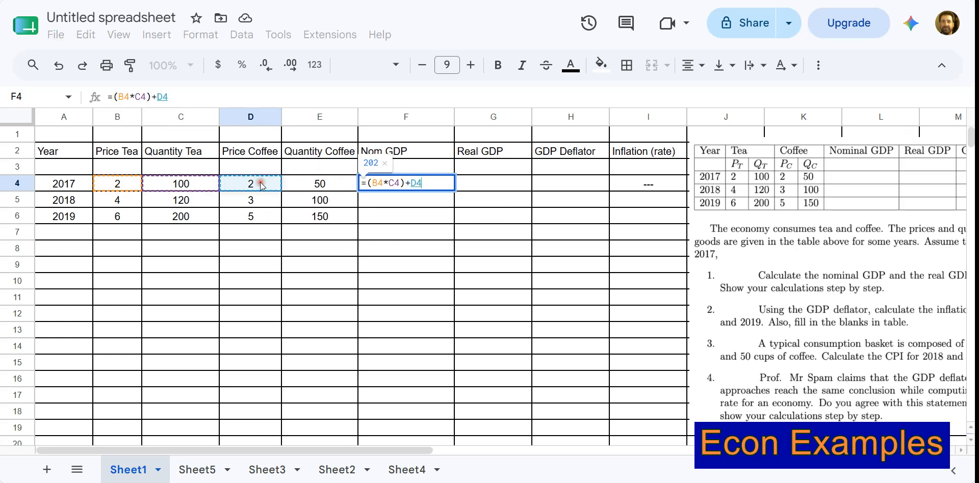
type("*")
left_click(295, 187)
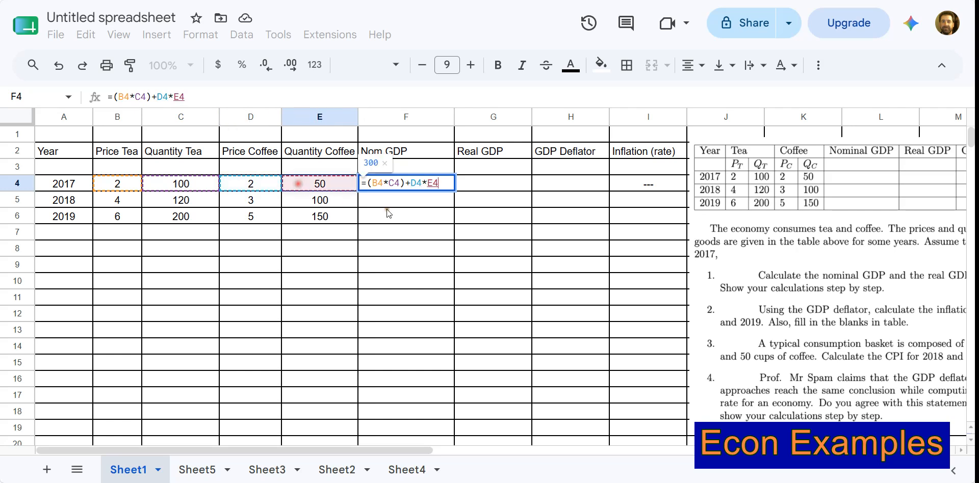
left_click(412, 183)
type("(")
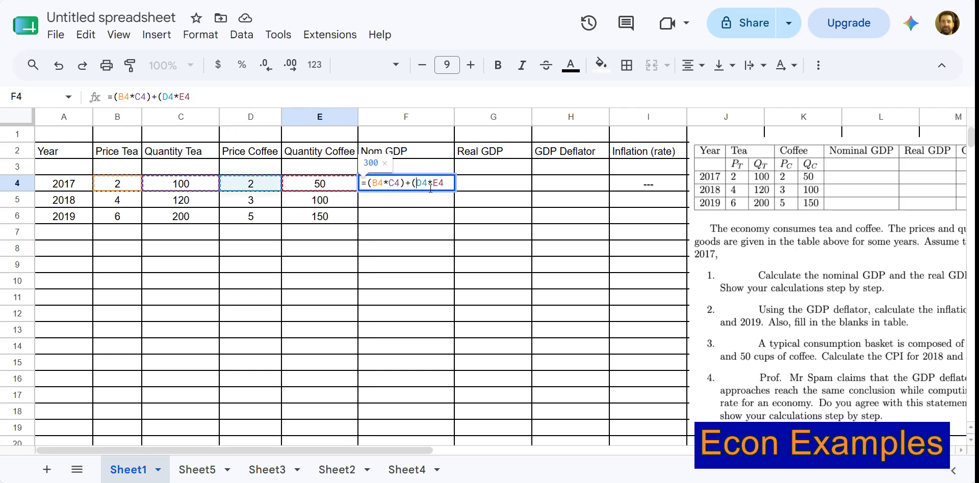
left_click(451, 183)
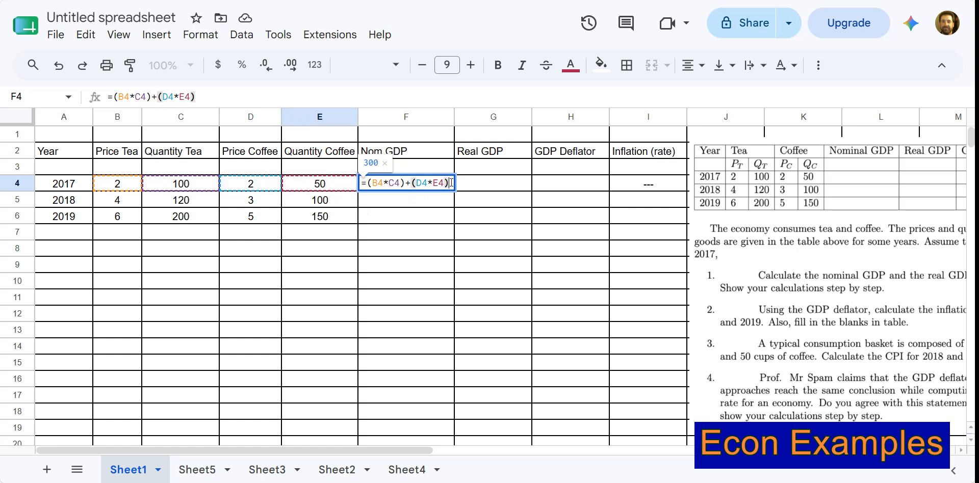
key("Return")
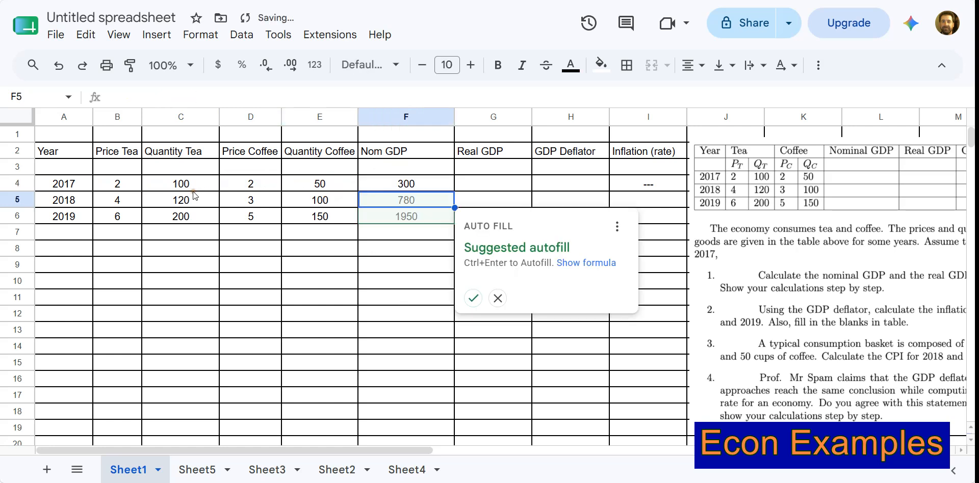
left_click(473, 299)
left_click(411, 269)
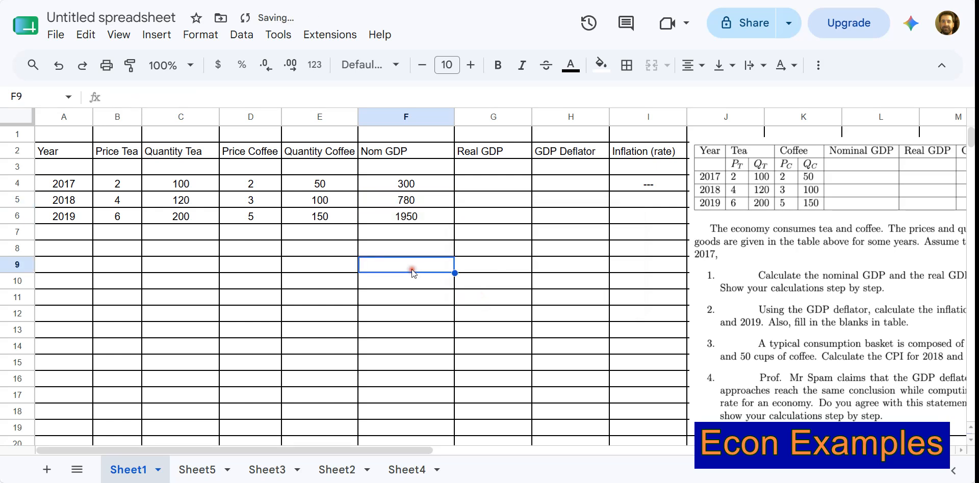
Reduce the height of row 1 slightly.
key("ctrl+plus")
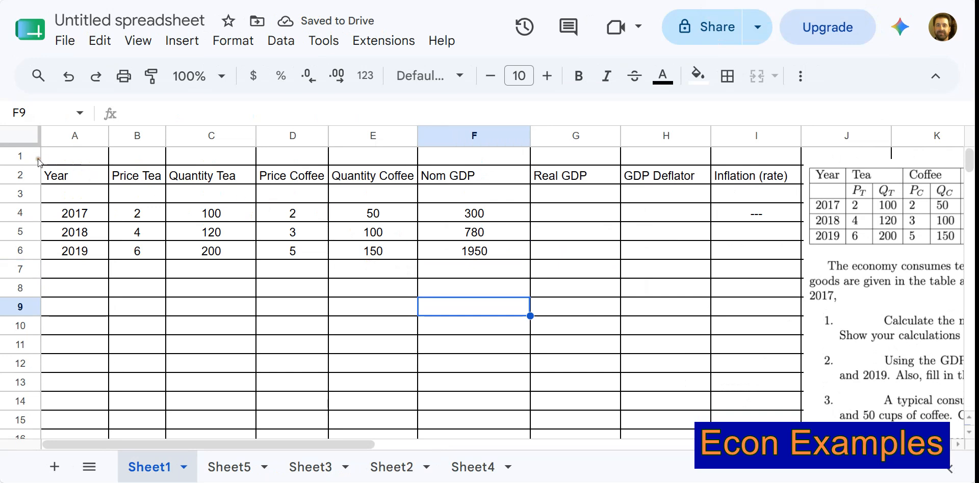
left_click_drag(20, 165, 20, 159)
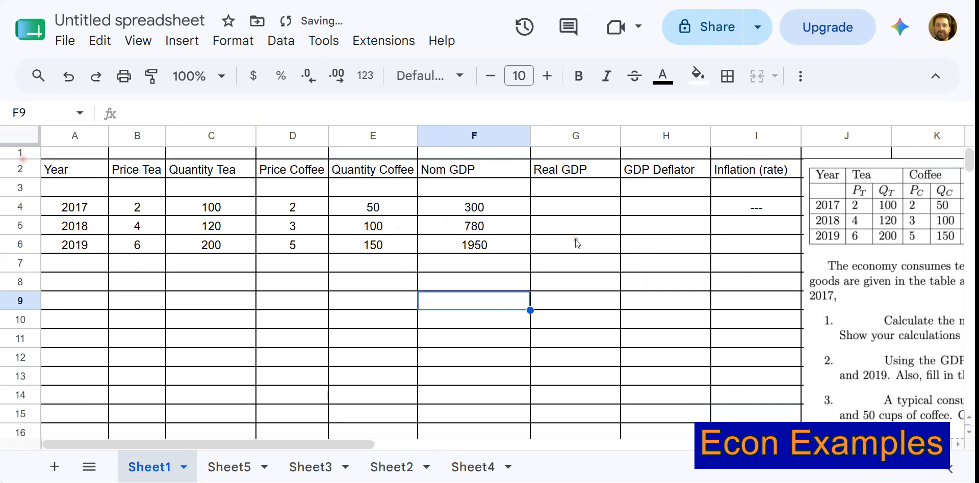
Bring the exercise picture over the table to read it, and place it back beside the table, below the Inflation (rate) header.
left_click(600, 205)
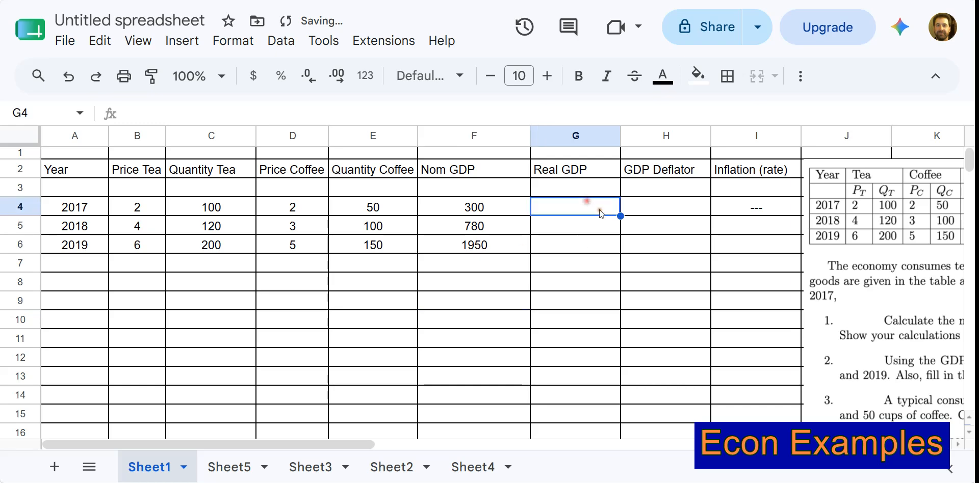
left_click(865, 288)
left_click_drag(855, 240, 287, 248)
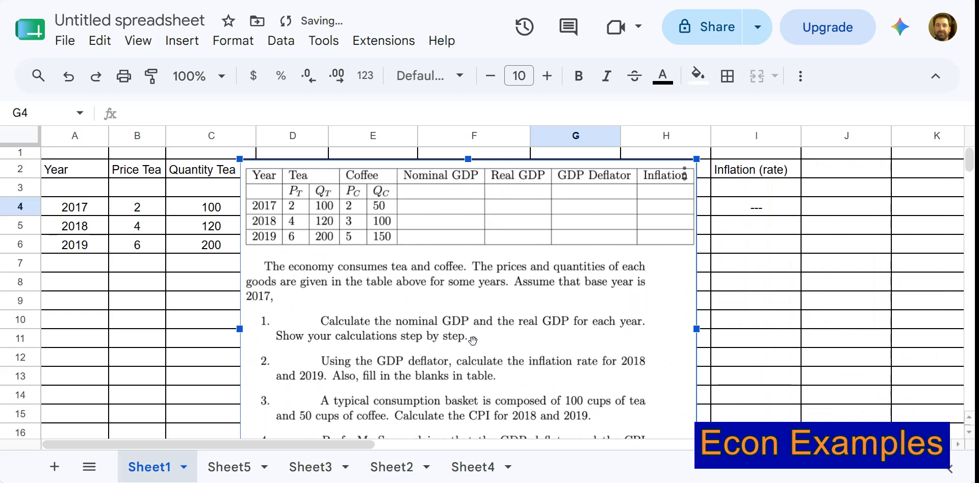
left_click_drag(262, 308, 747, 321)
left_click(534, 338)
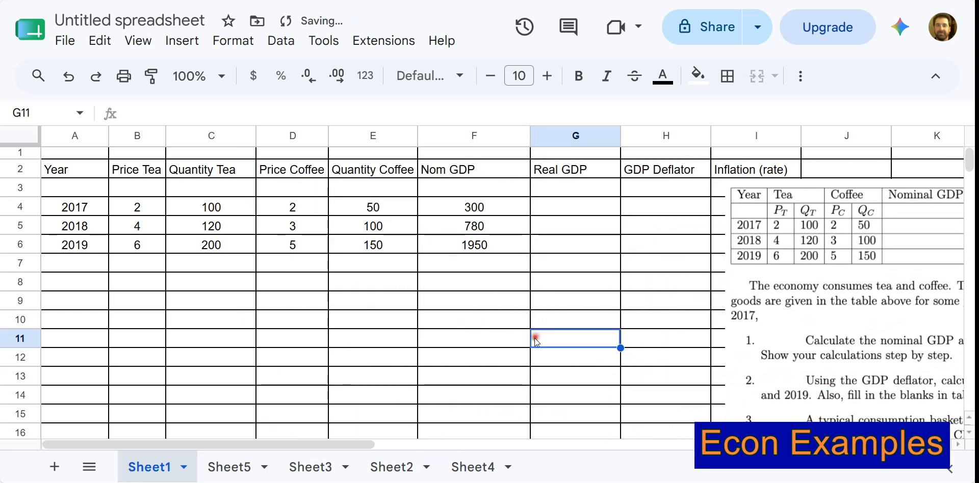
Start the 2017 real GDP formula in G4 with the parenthesised tea term and an absolute price reference, =($B$4*C4).
left_click(547, 209)
type("=")
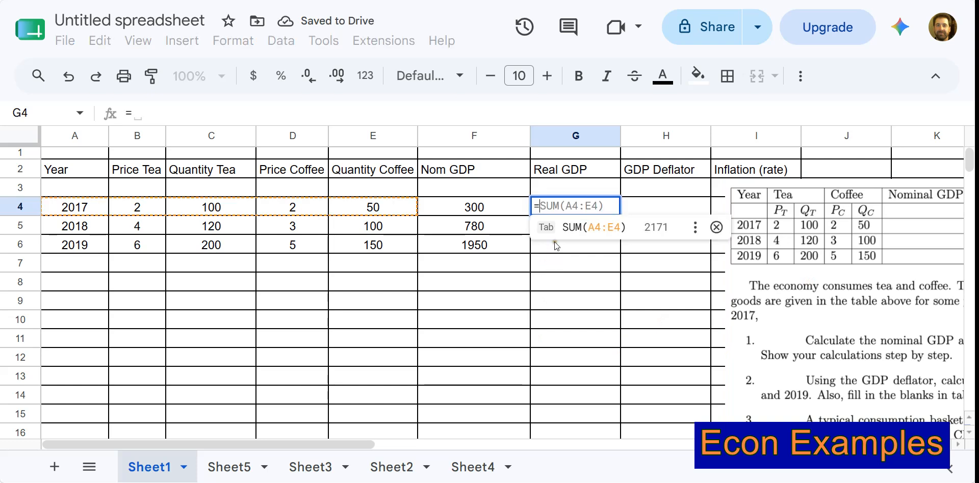
left_click(147, 209)
type("*")
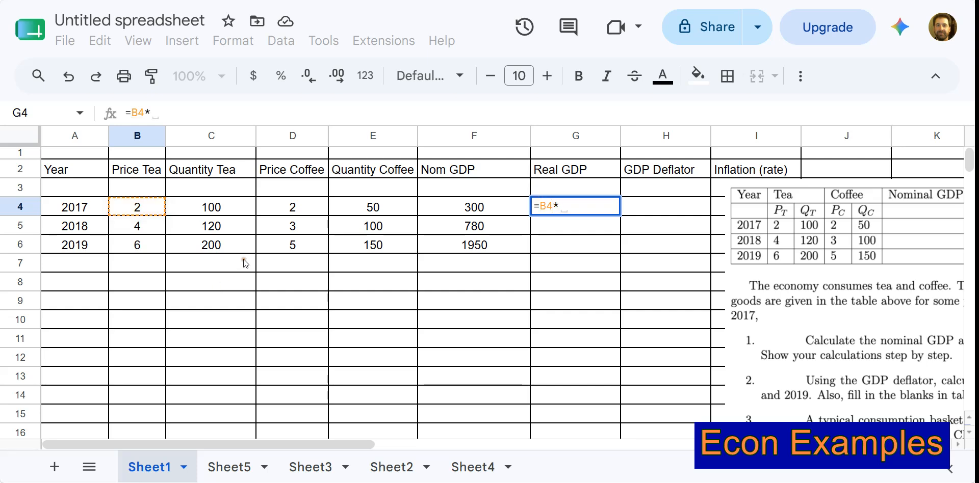
left_click(237, 208)
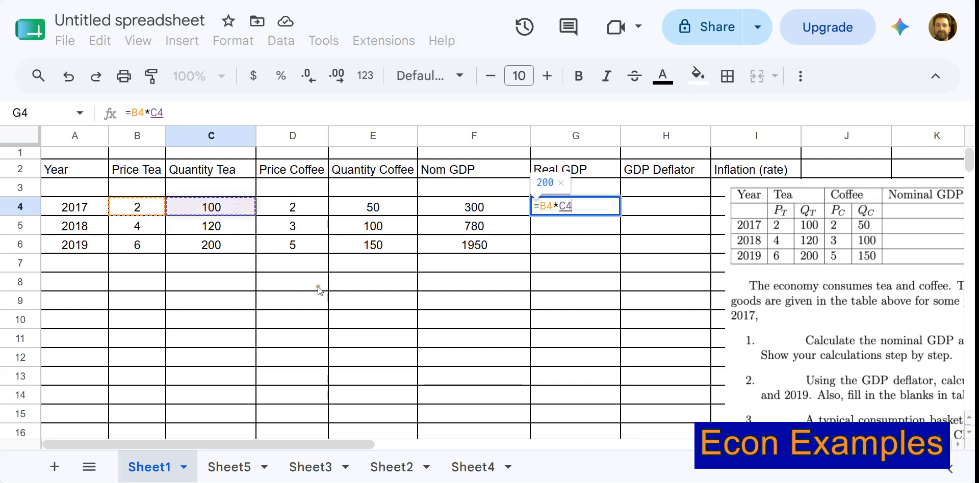
type(")")
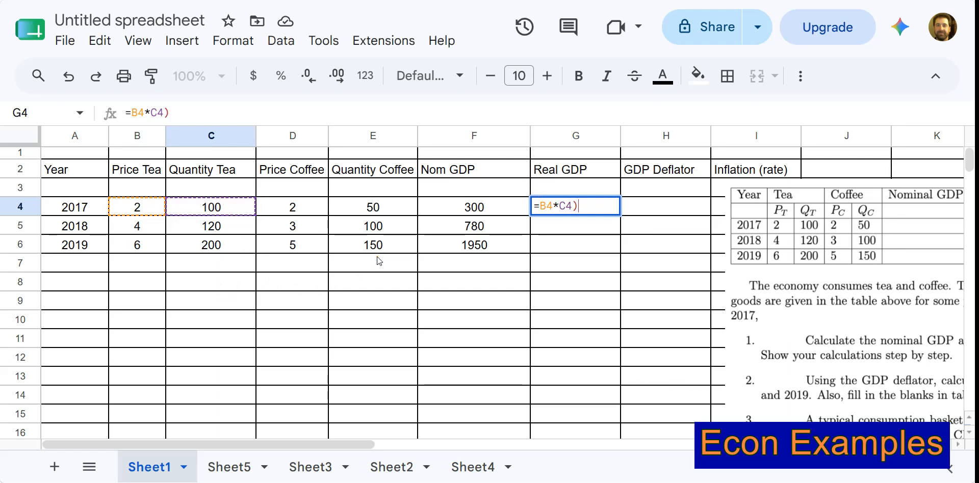
key("Left")
key("Left")
key("Left")
key("Left")
key("Left")
key("Left")
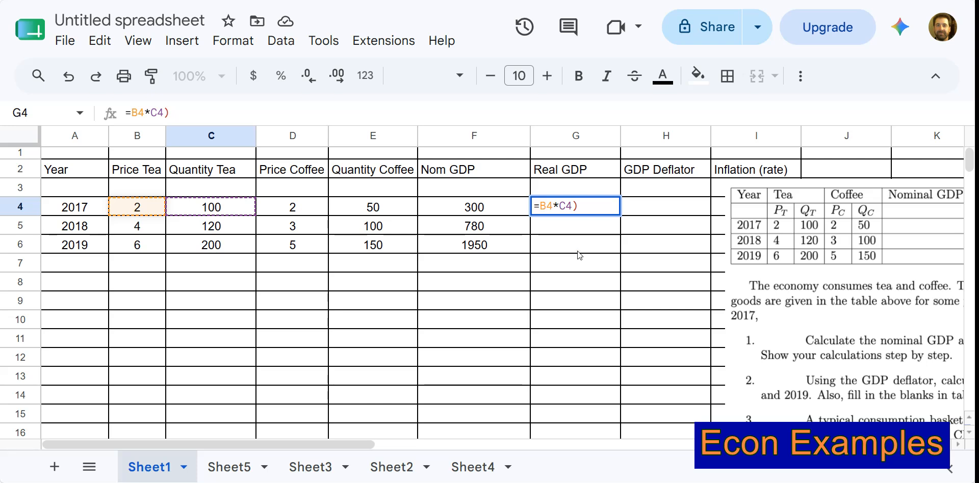
type("($B$")
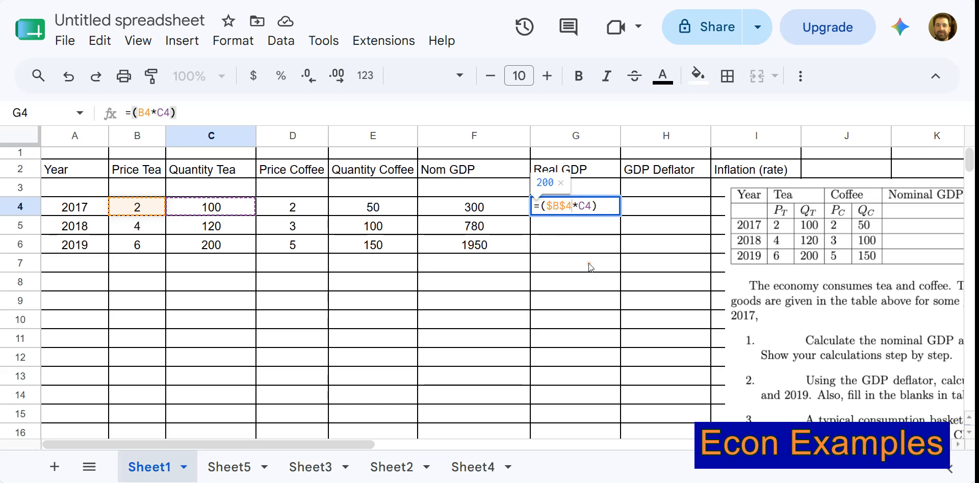
key("F4")
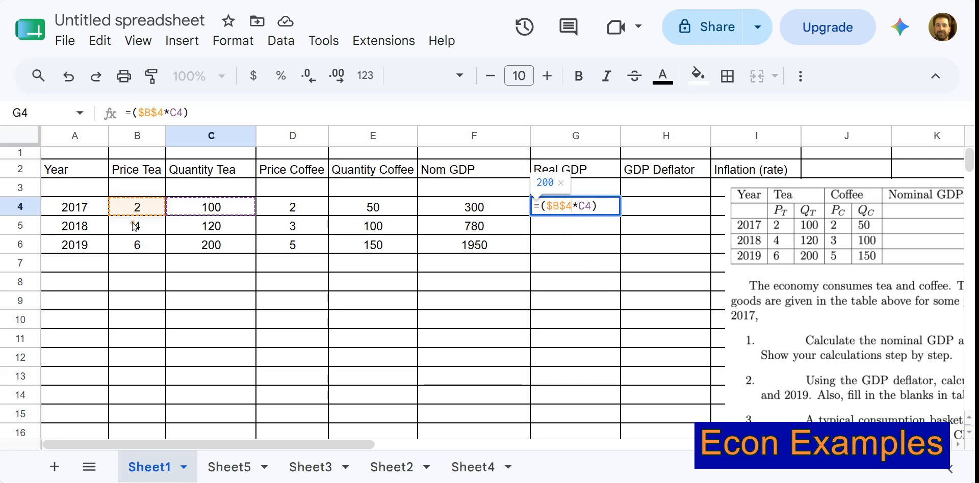
left_click(609, 205)
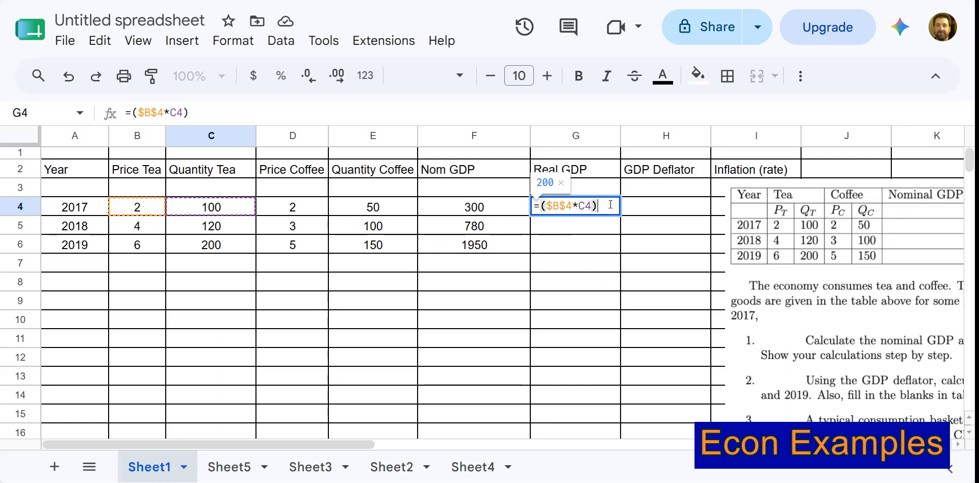
Add the coffee term ($D$4*E4) to the formula in G4 and accept the suggested autofill for G5 and G6.
type("+")
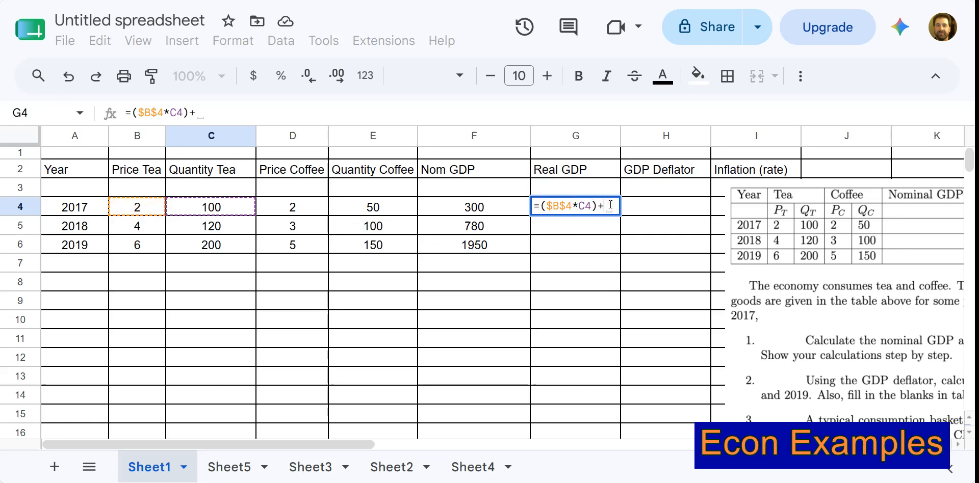
left_click(301, 211)
key("F4")
type("*")
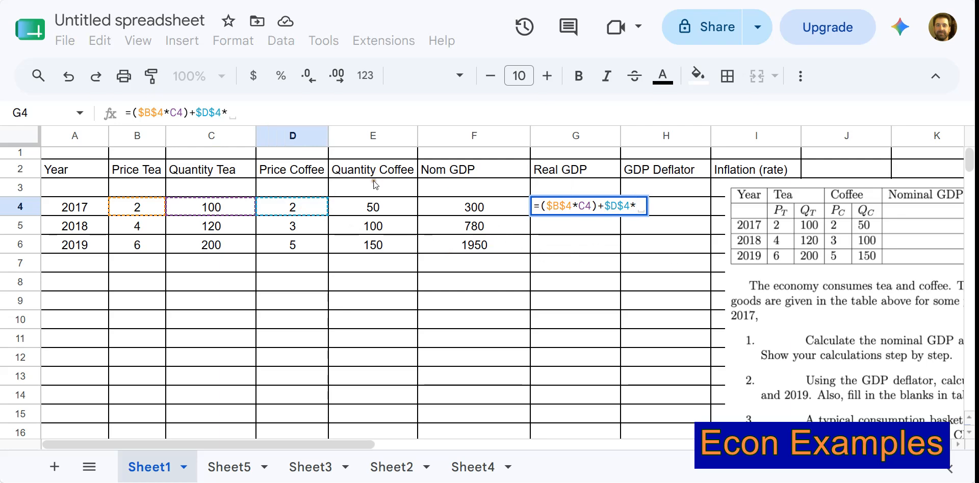
left_click(381, 207)
left_click(605, 206)
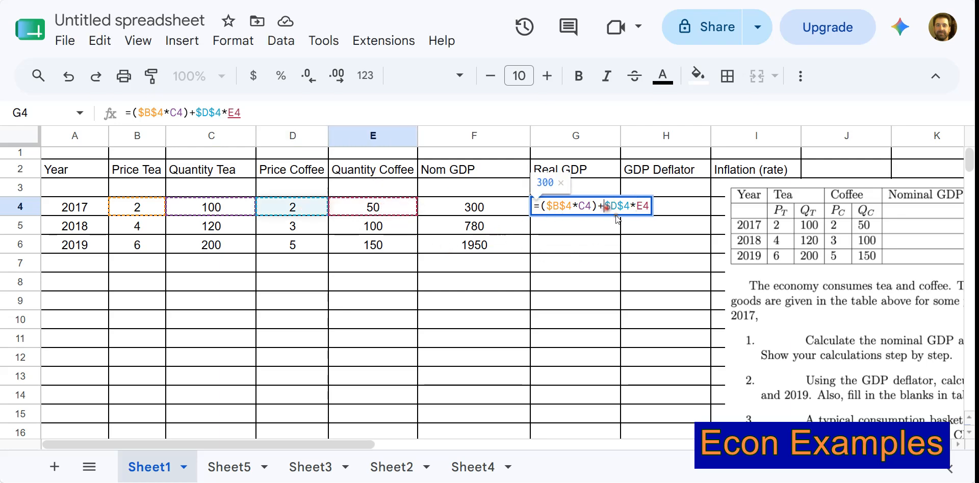
type("(")
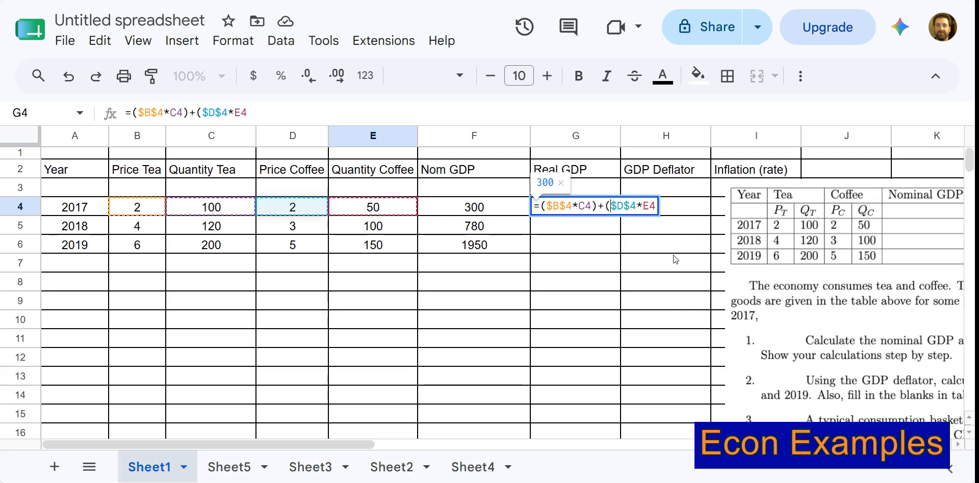
left_click(657, 206)
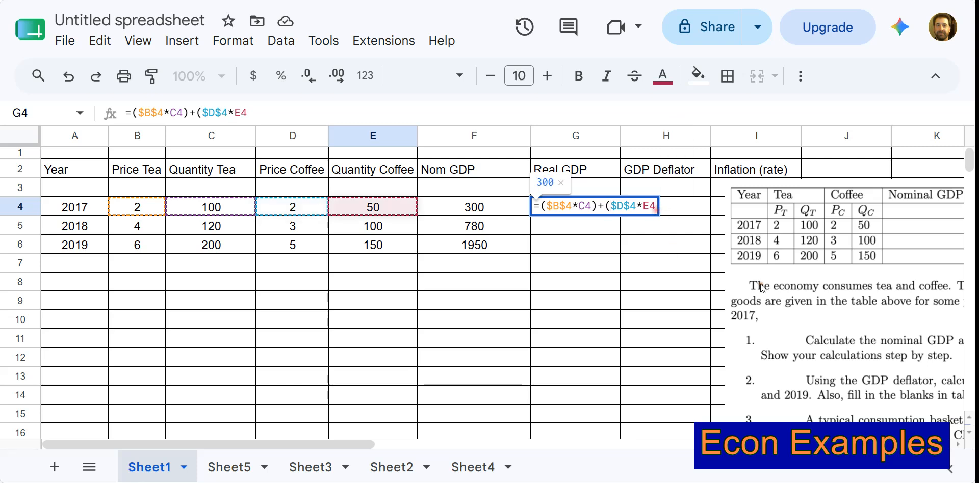
key("Return")
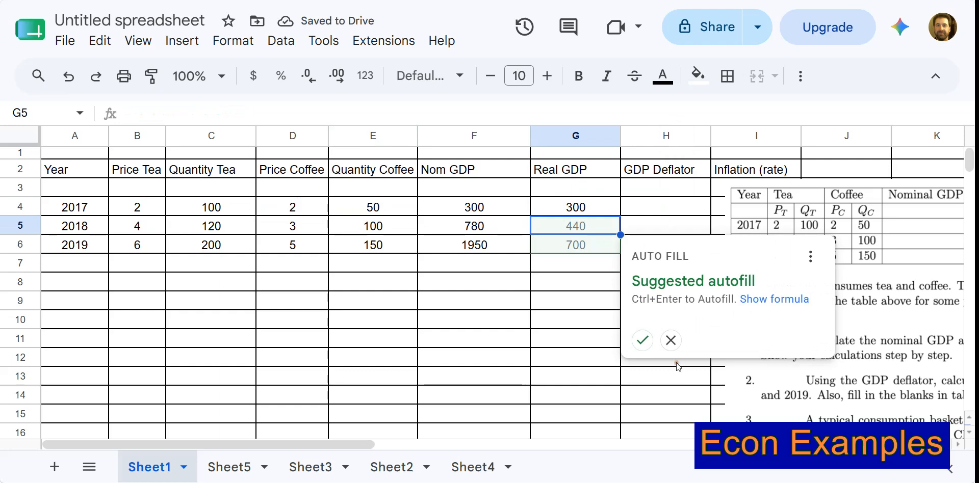
left_click(641, 340)
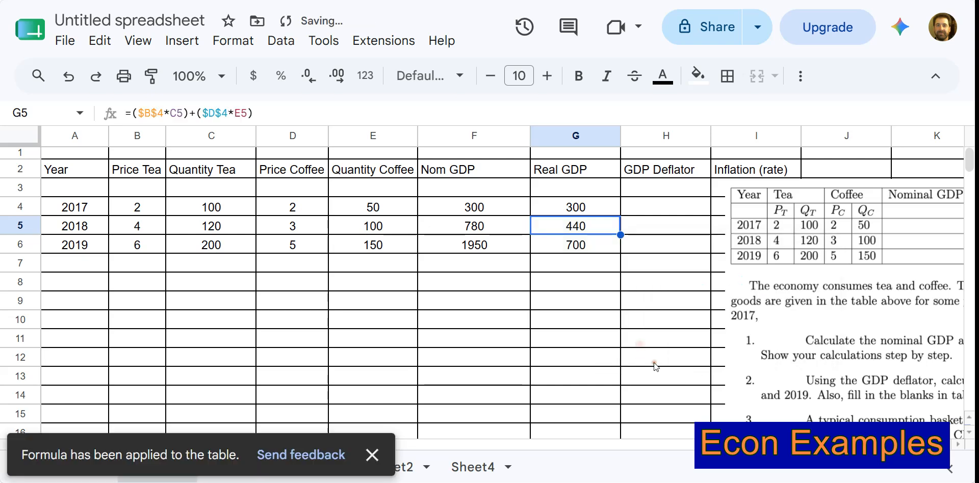
left_click(644, 342)
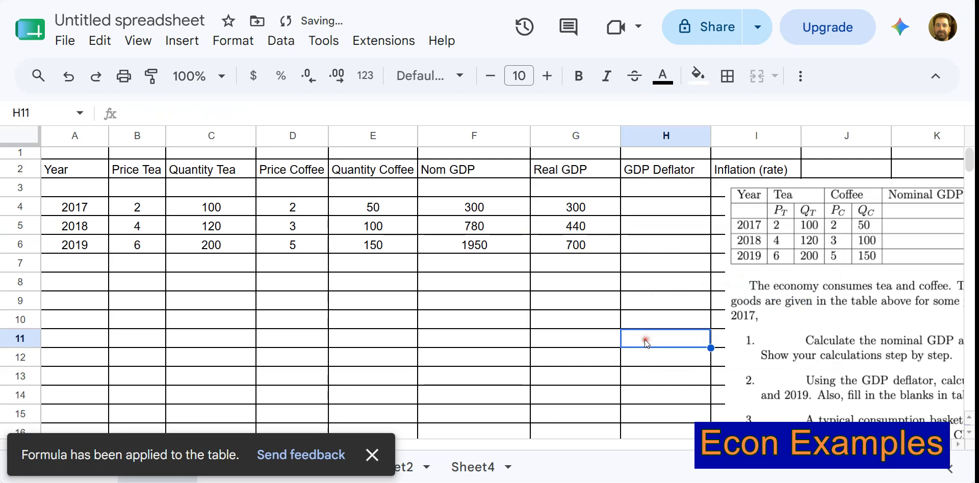
left_click(373, 455)
Examine the cell references in the real GDP formulas of G5 and G4.
left_click(580, 189)
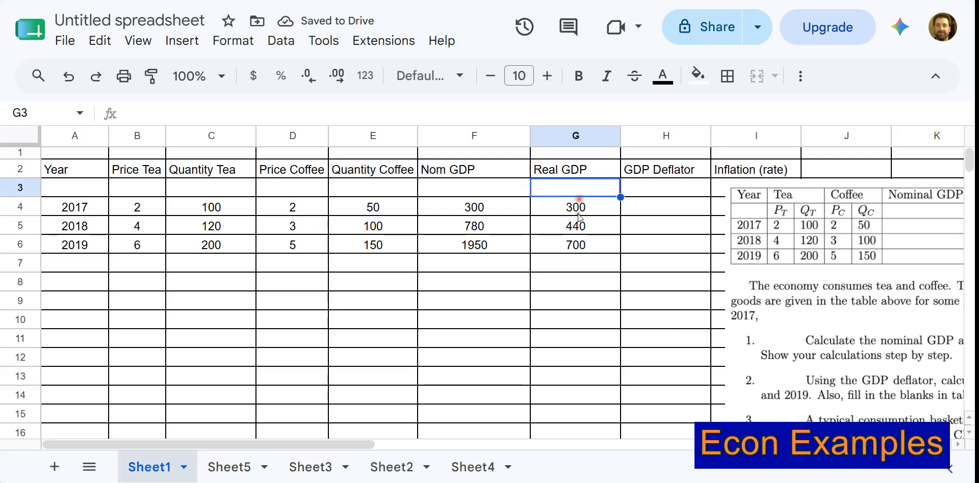
left_click(574, 225)
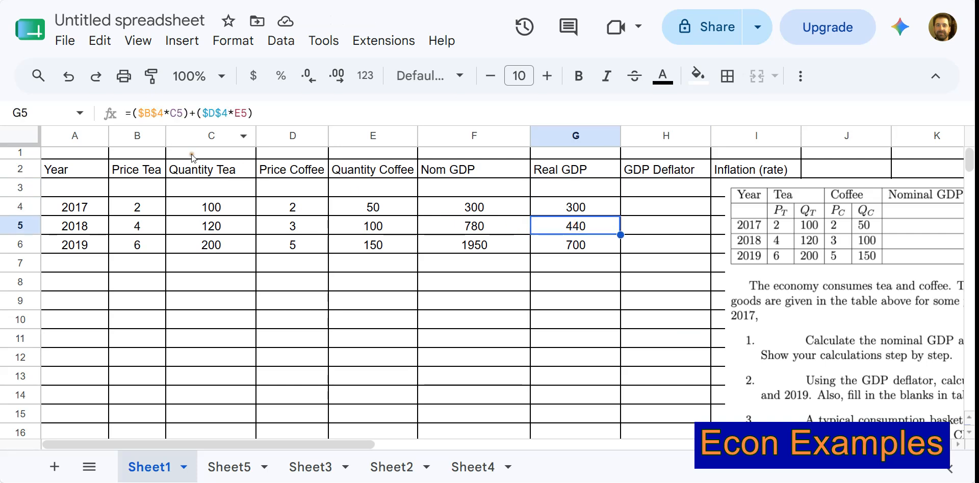
key("F2")
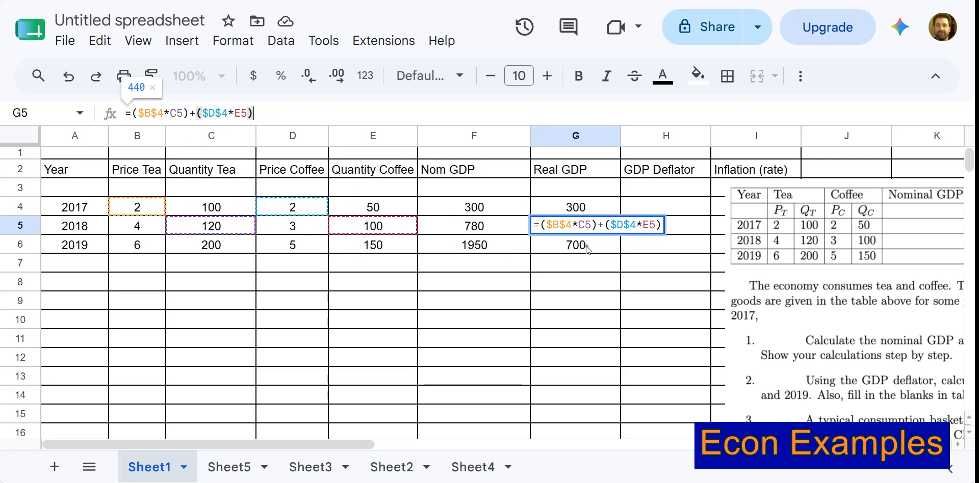
left_click(592, 267)
left_click(599, 210)
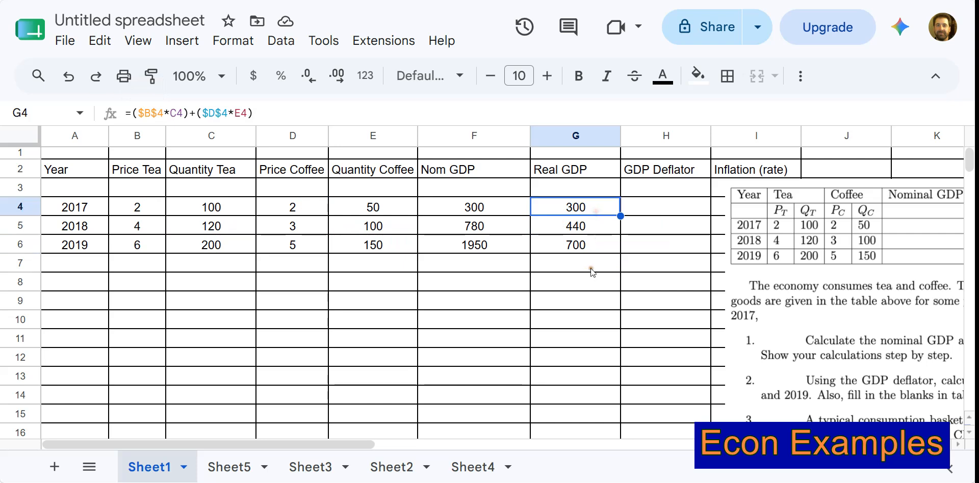
Enter the 2017 GDP deflator formula =(F4/G4)*100 in H4.
left_click(659, 208)
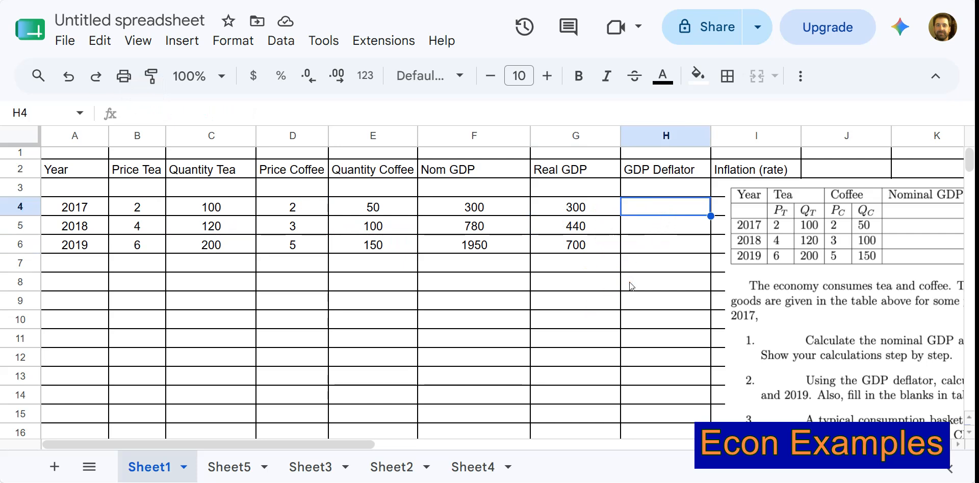
type("=")
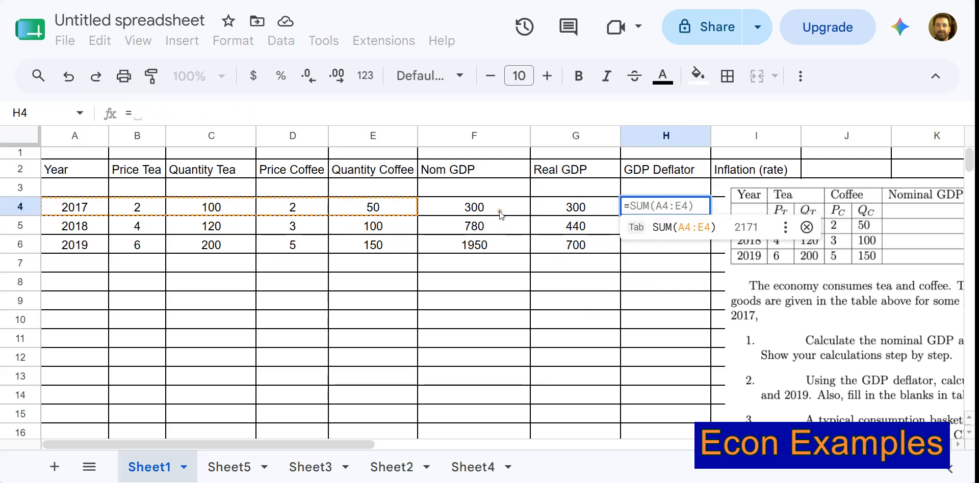
left_click(500, 207)
type("/")
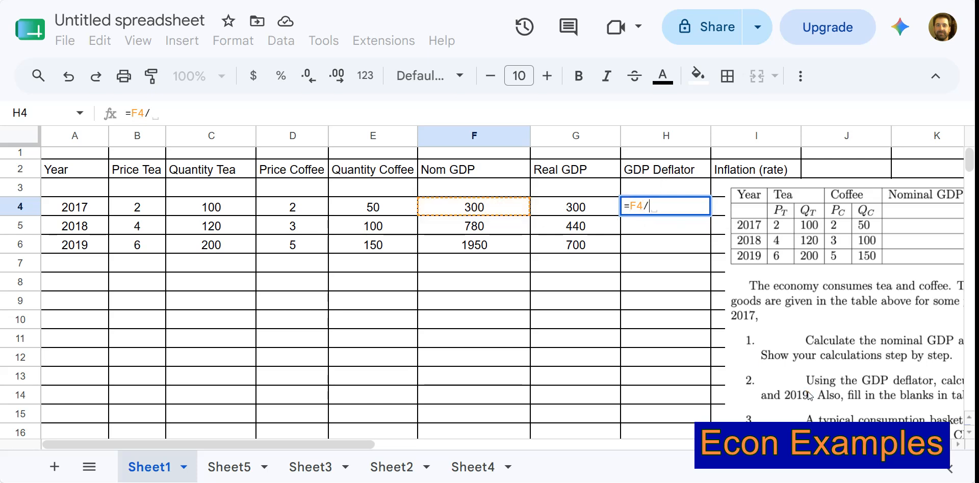
left_click(589, 204)
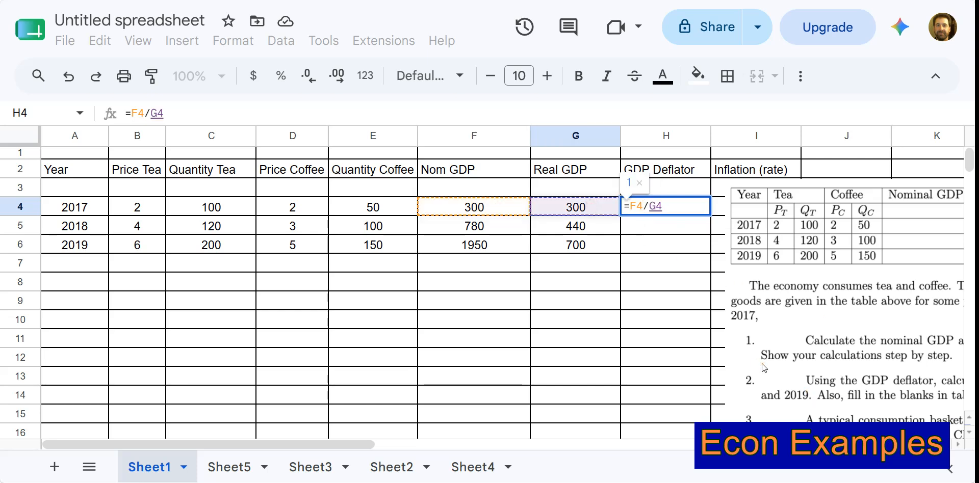
type(")")
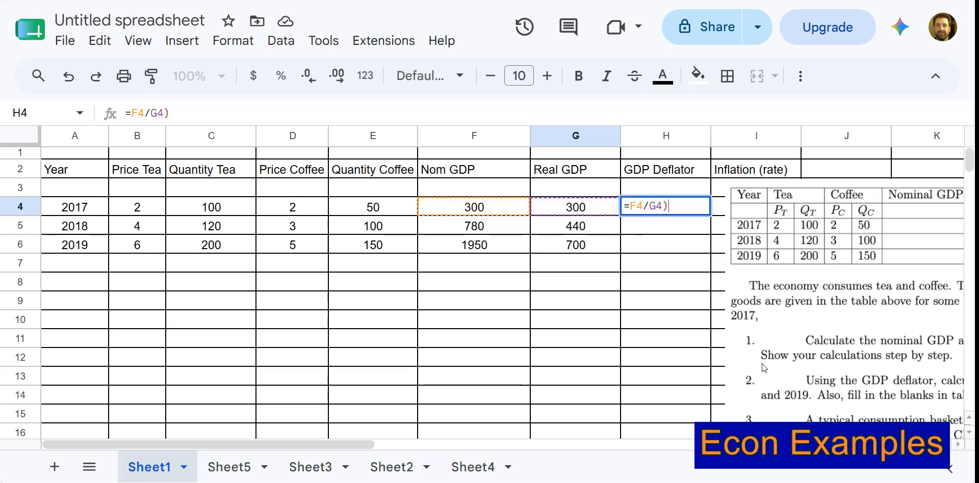
left_click(632, 207)
type("(")
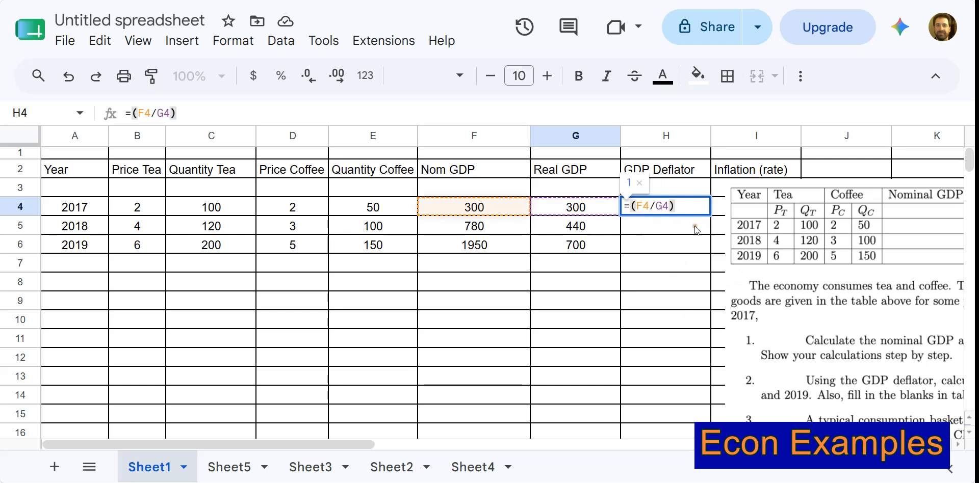
type("-")
key("BackSpace")
type("*100")
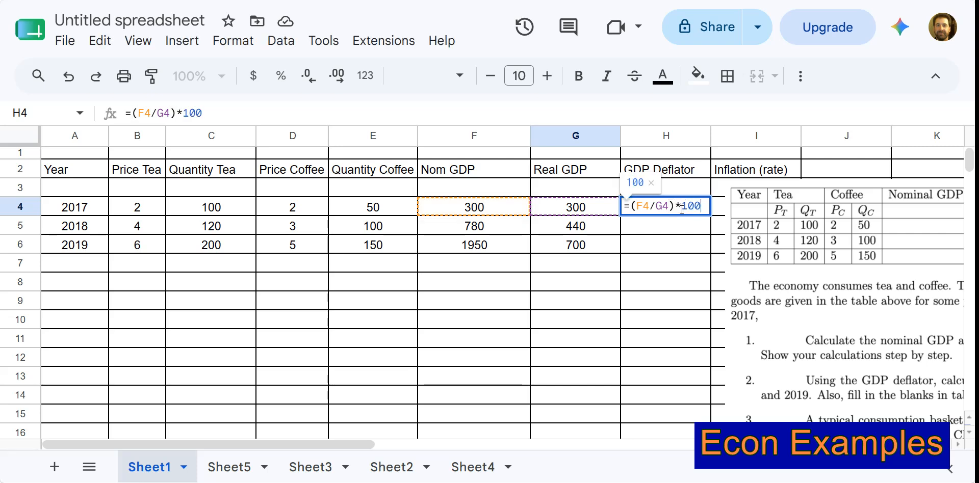
key("Return")
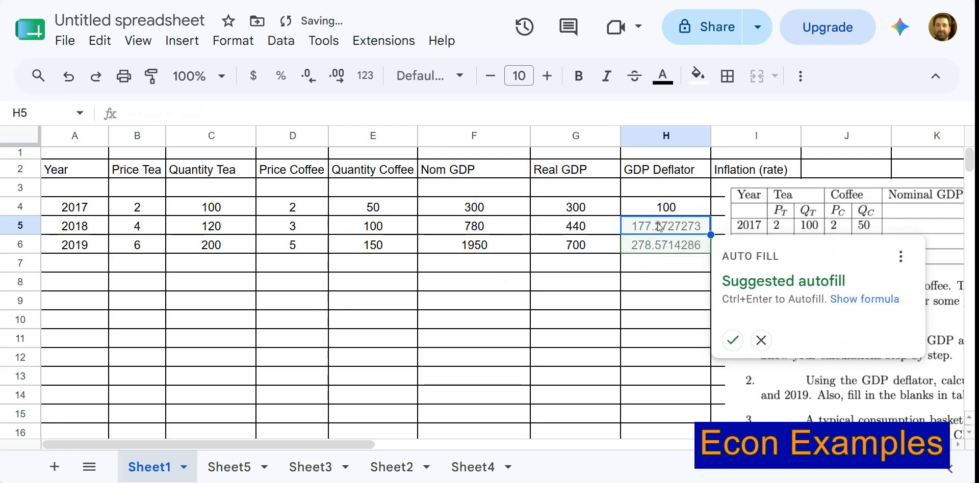
Skip the suggested autofill and fill the GDP deflator formula from H4 down through H6.
left_click(661, 279)
left_click(693, 209)
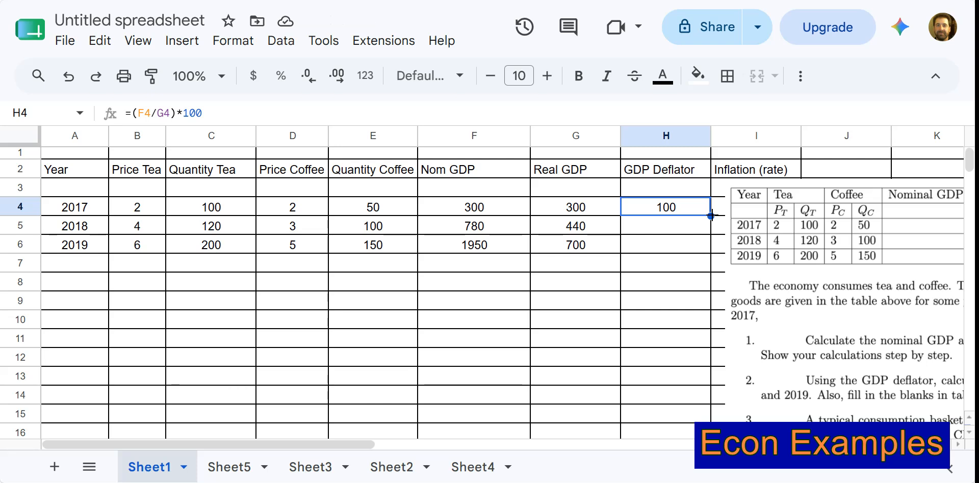
left_click_drag(711, 215, 712, 250)
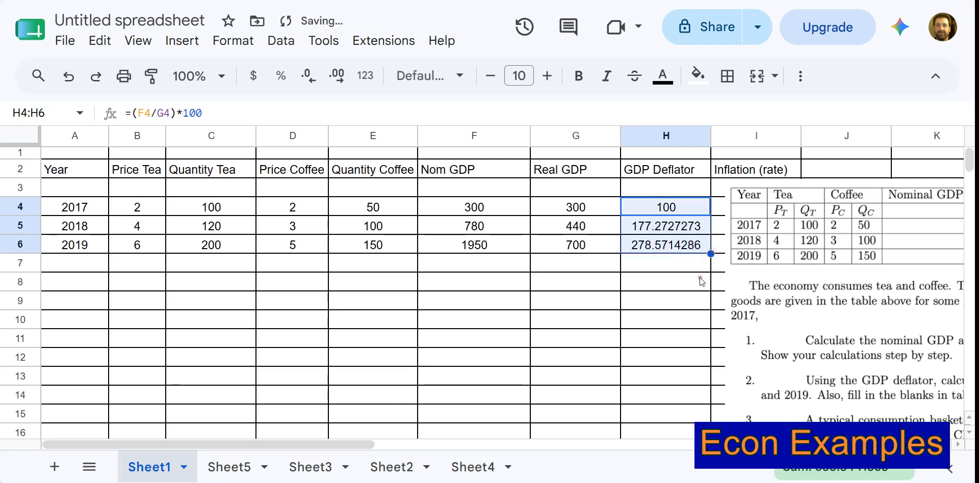
left_click(668, 263)
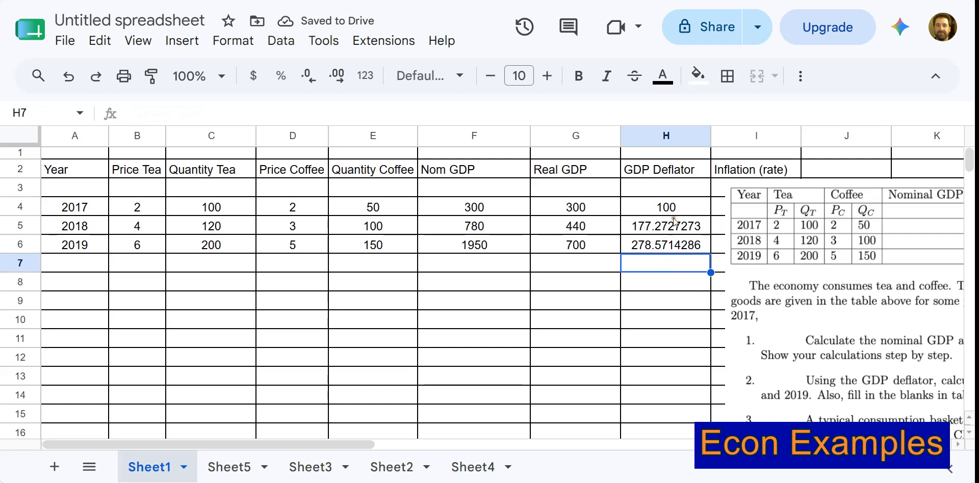
Format the GDP deflator values in H4:H6 to two decimal places.
left_click_drag(667, 208, 674, 247)
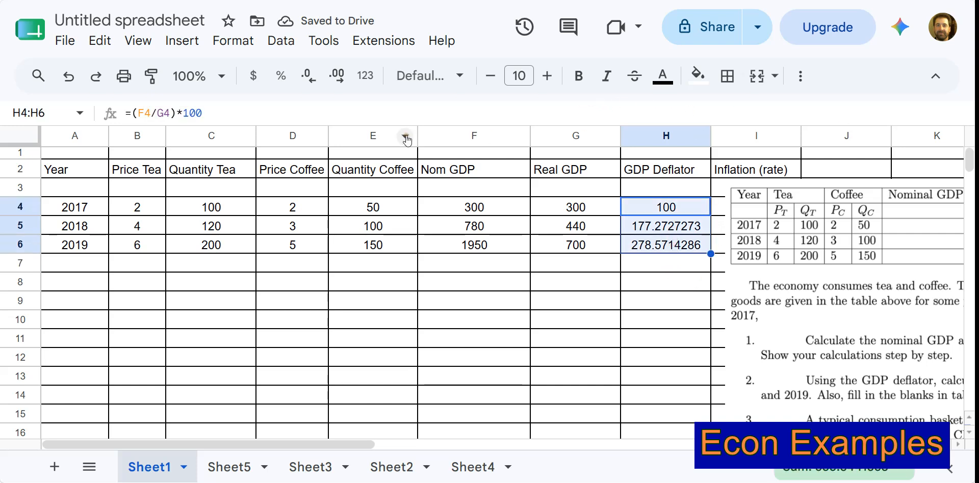
left_click(337, 76)
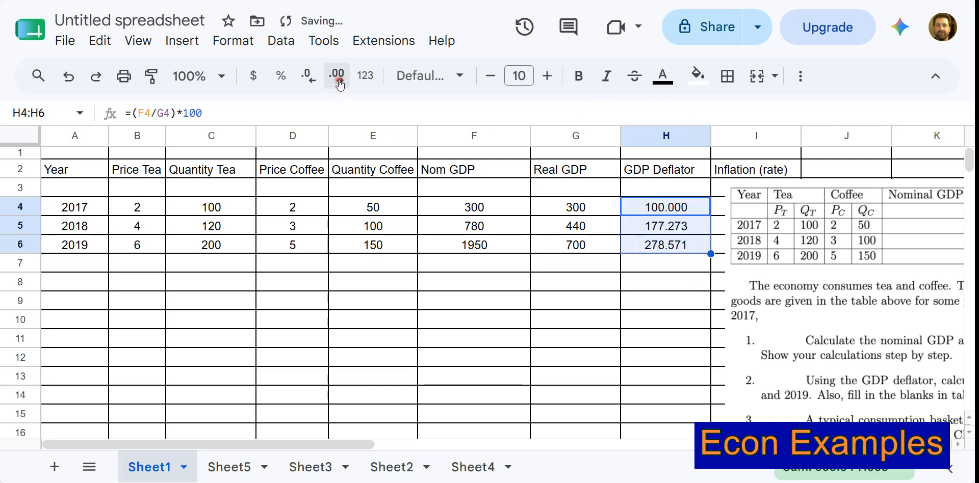
left_click(310, 76)
left_click(631, 280)
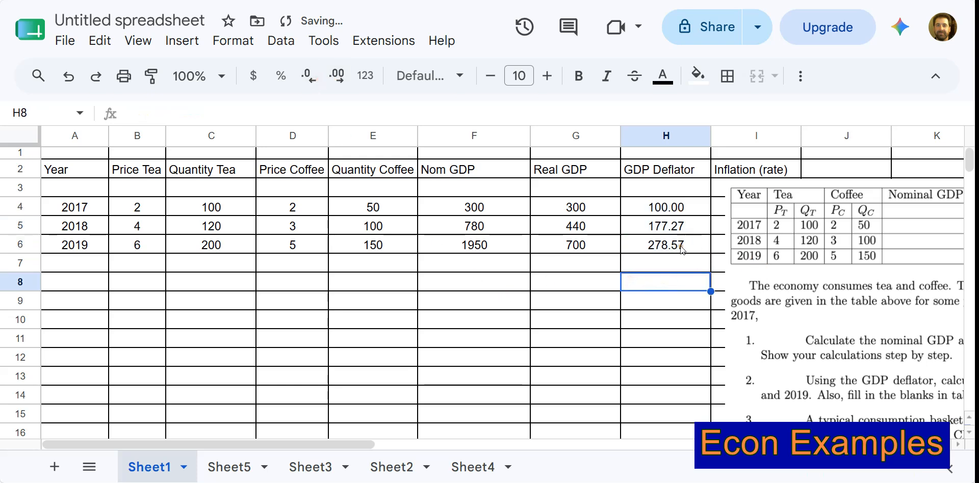
Move the exercise picture below the table so the cells under the Inflation (rate) header are uncovered.
left_click_drag(721, 278, 622, 382)
left_click(669, 267)
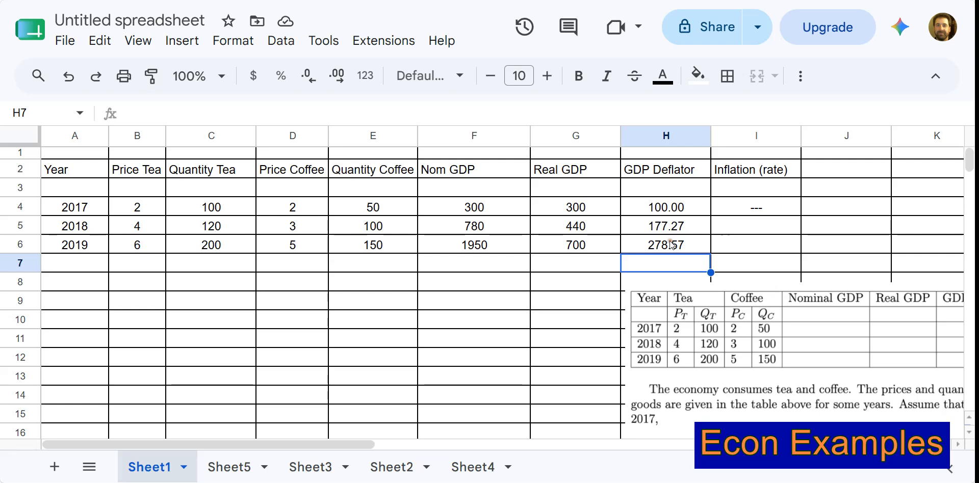
Enter the 2018 inflation formula =((H5-H4)/H4)*100 in I5.
left_click(724, 233)
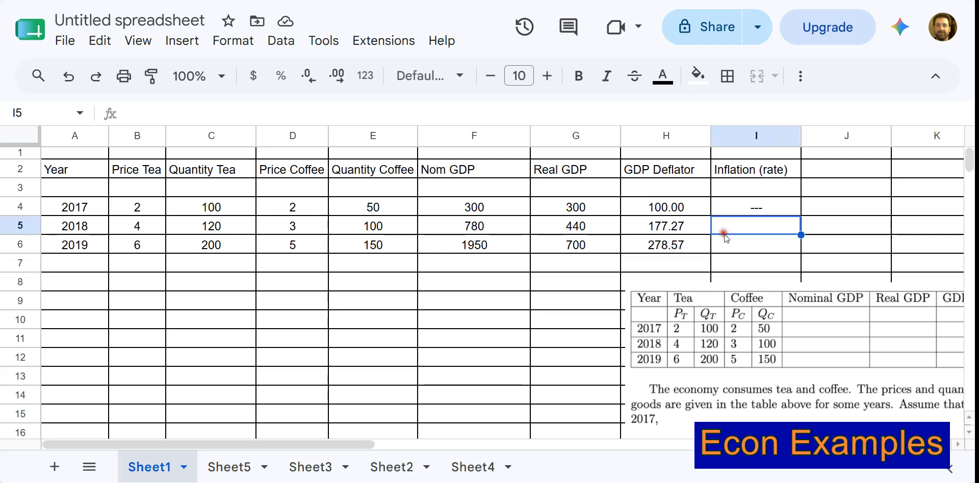
type("=")
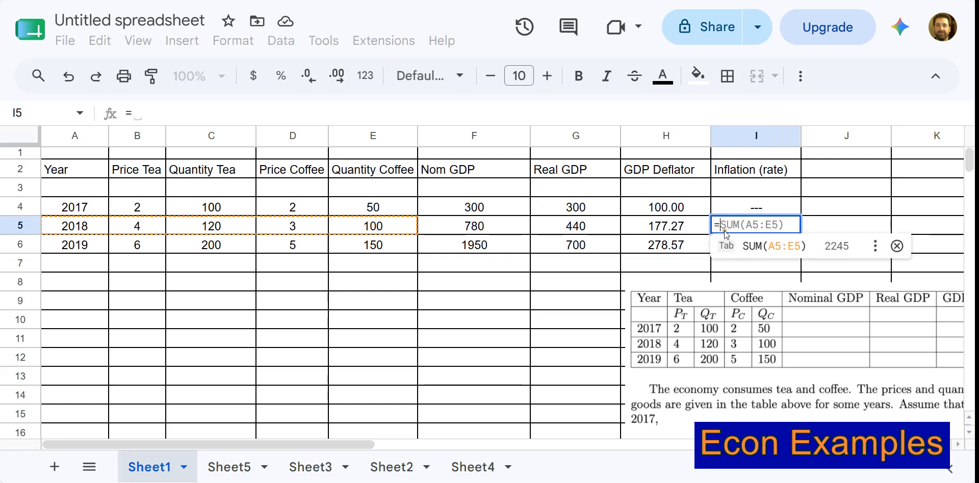
left_click(672, 230)
type("-")
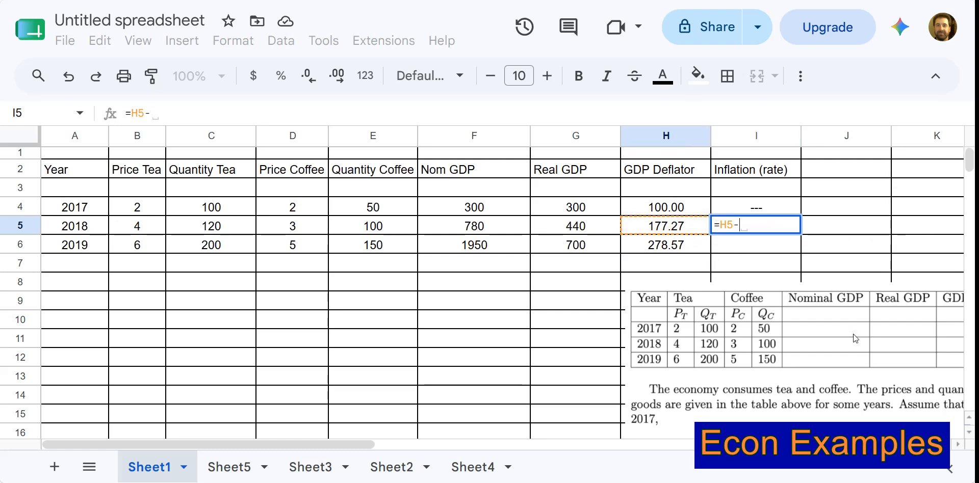
left_click(658, 214)
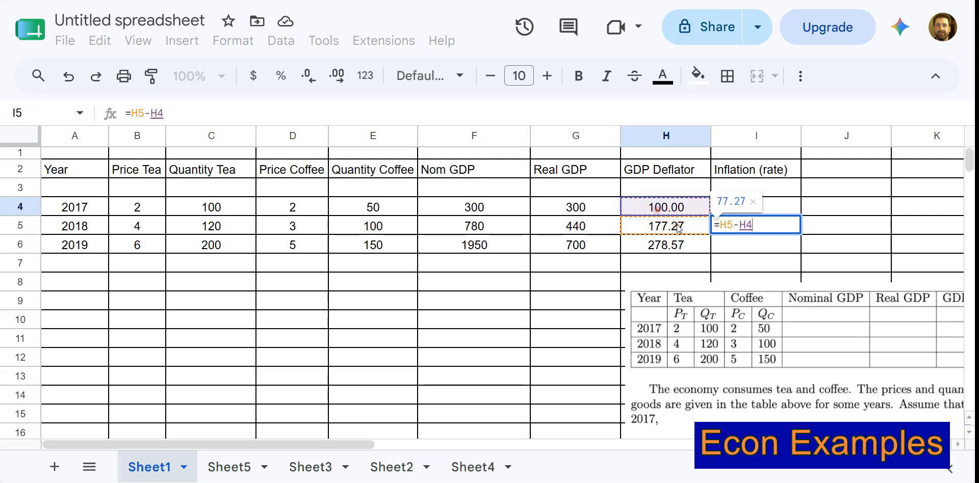
left_click(722, 224)
type("(H5-H4")
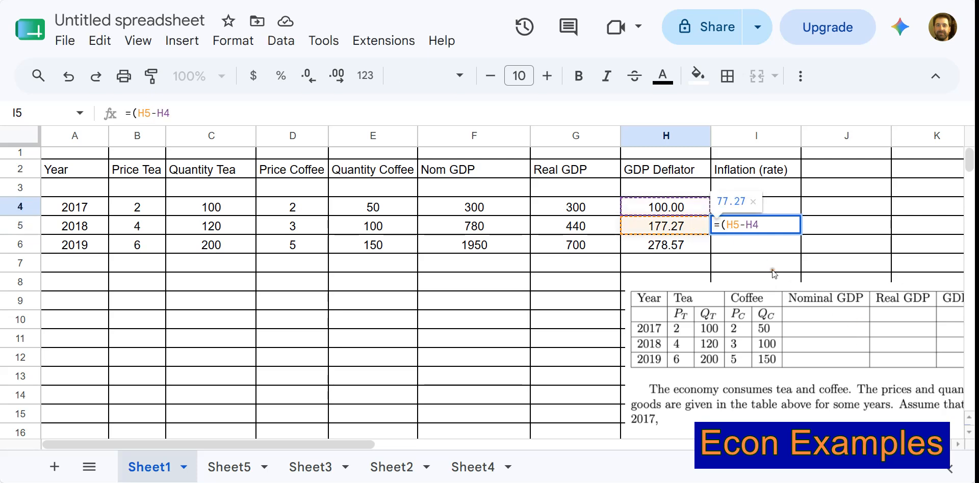
type(")")
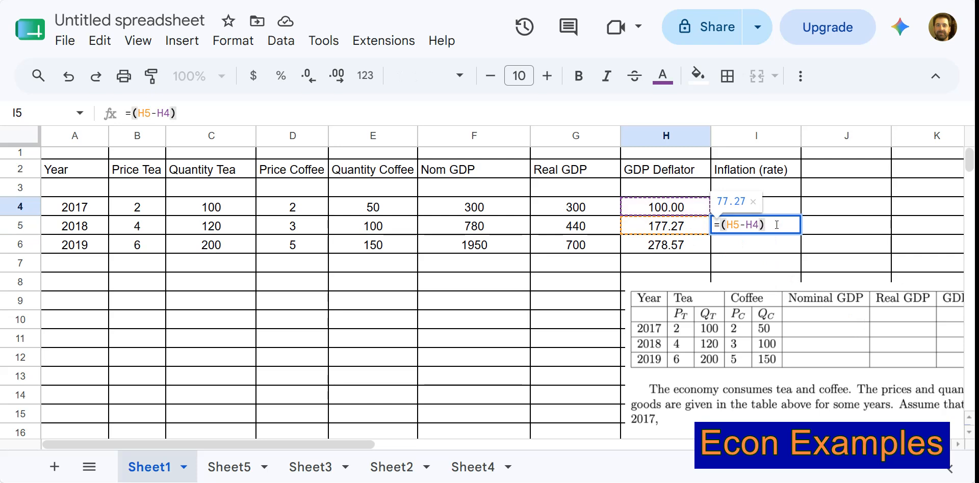
type("/H4")
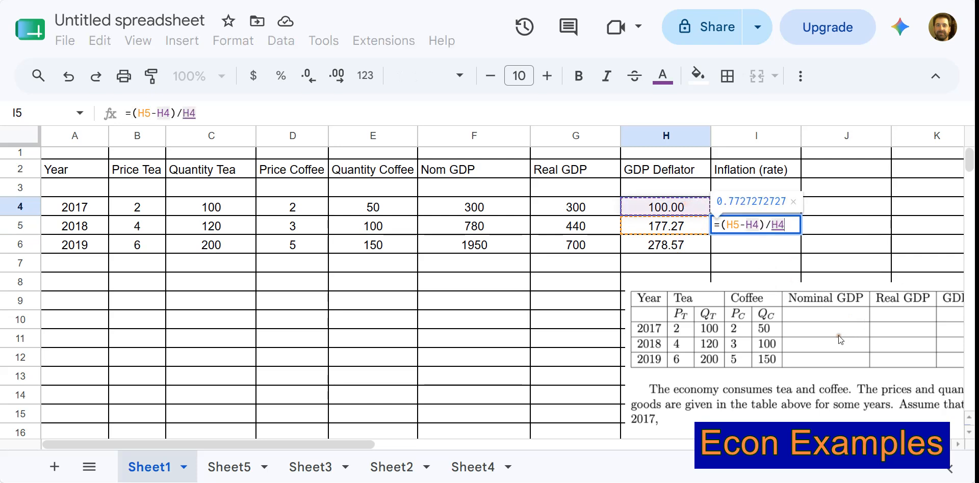
type(")")
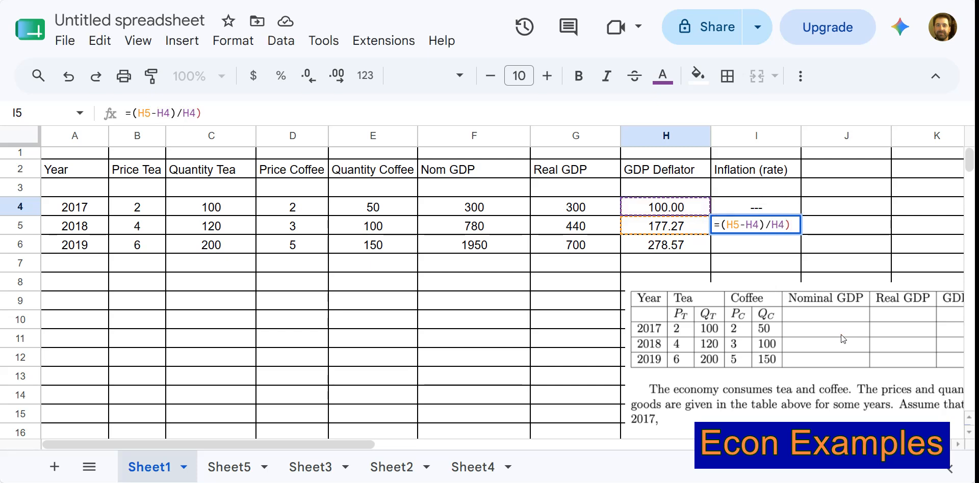
left_click(721, 225)
type("(")
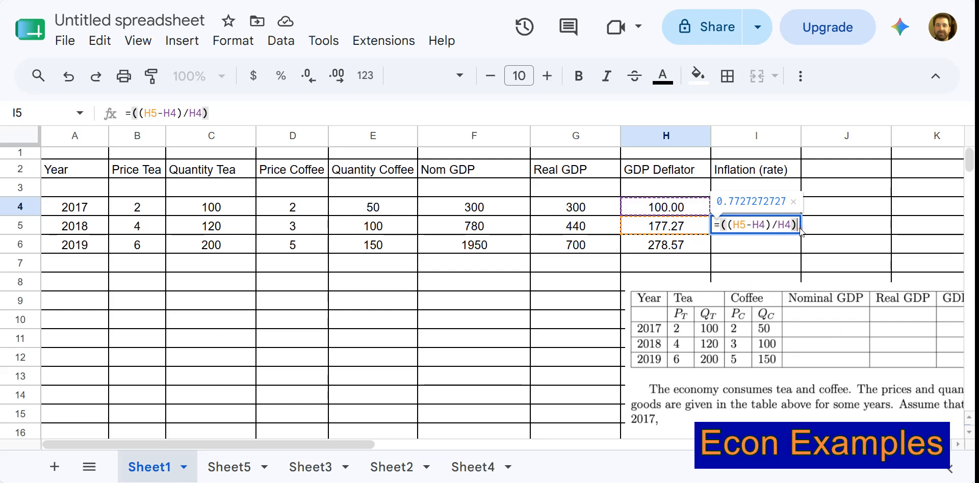
type("*100")
key("Return")
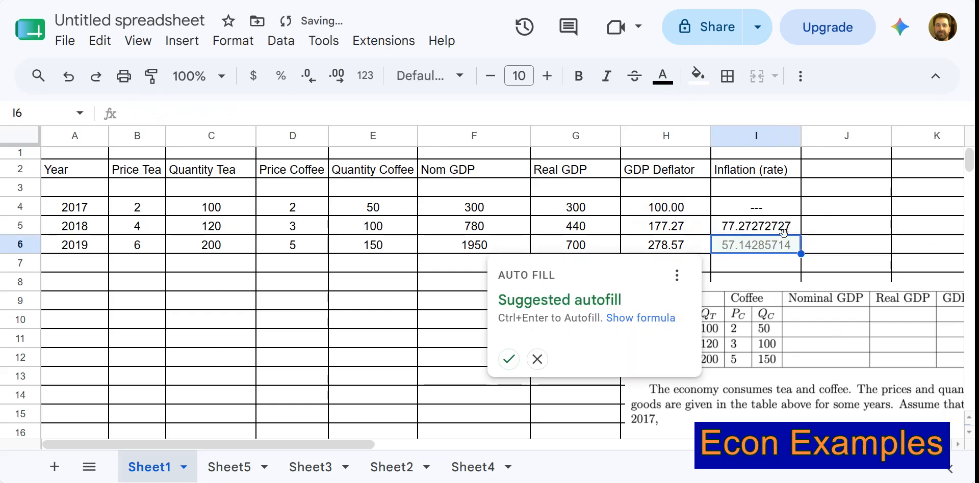
Fill the 2018 inflation formula from I5 down to I6.
left_click(828, 225)
left_click(795, 233)
left_click_drag(801, 235, 802, 250)
left_click(834, 246)
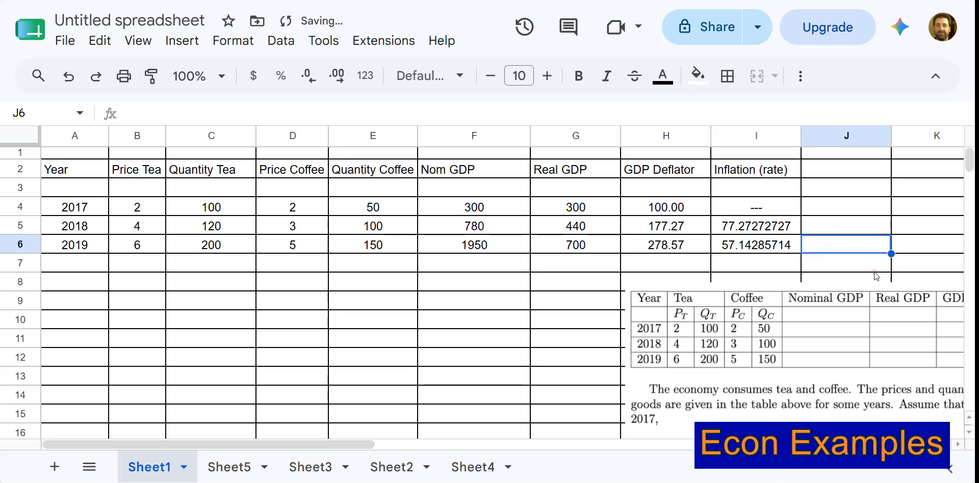
Try the percent format on the inflation values in I5:I6 and undo it.
left_click_drag(785, 224, 774, 245)
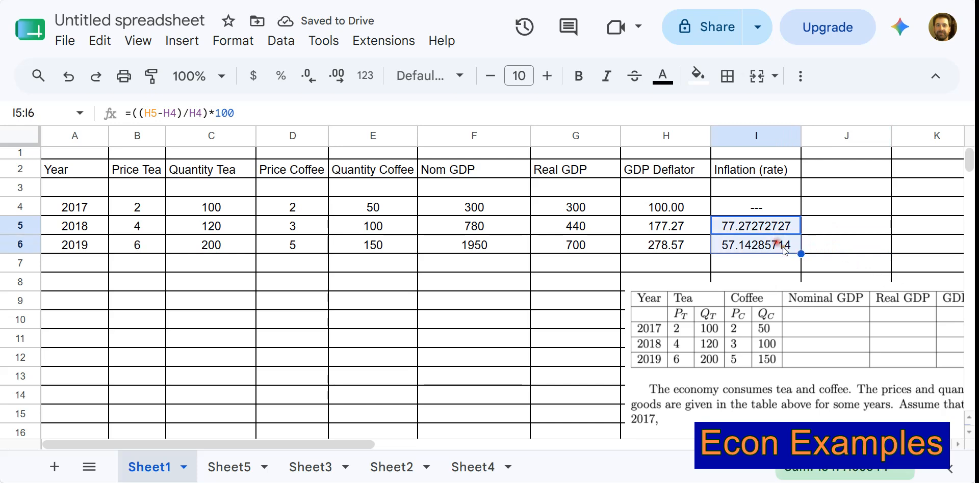
left_click(280, 77)
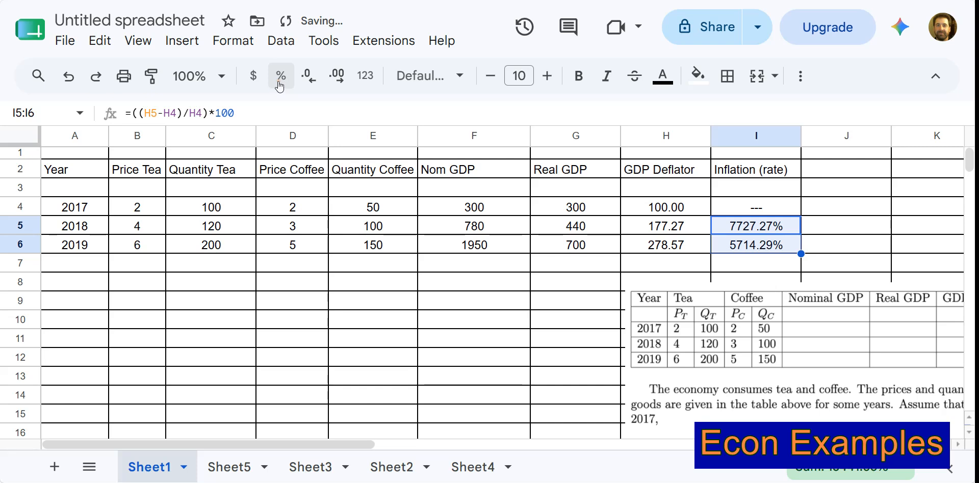
key("ctrl+z")
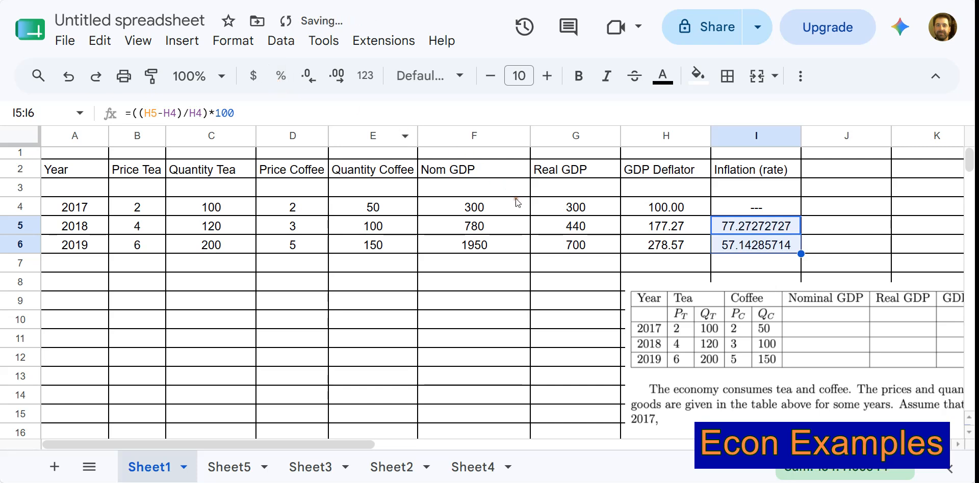
Remove the *100 factor from the inflation formula in I5 so it reads =((H5-H4)/H4).
left_click(776, 228)
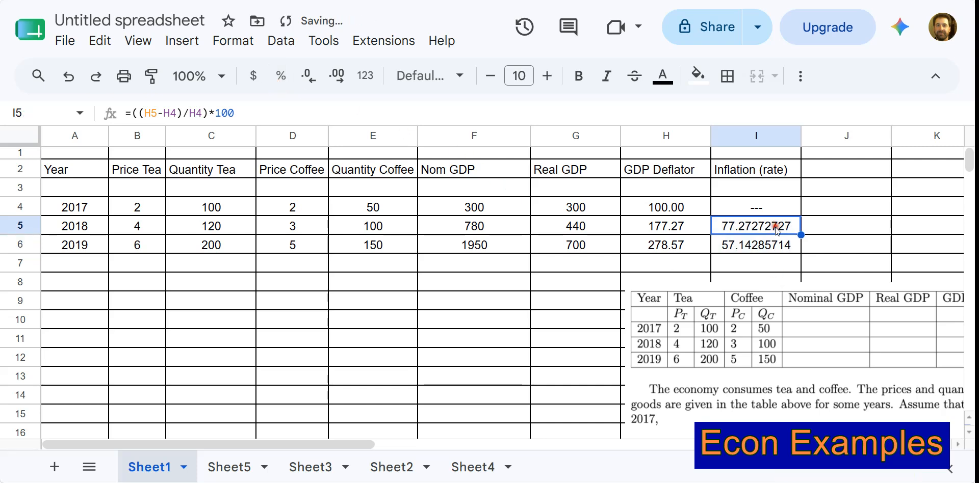
left_click(266, 112)
key("BackSpace")
key("BackSpace")
key("BackSpace")
key("BackSpace")
key("Return")
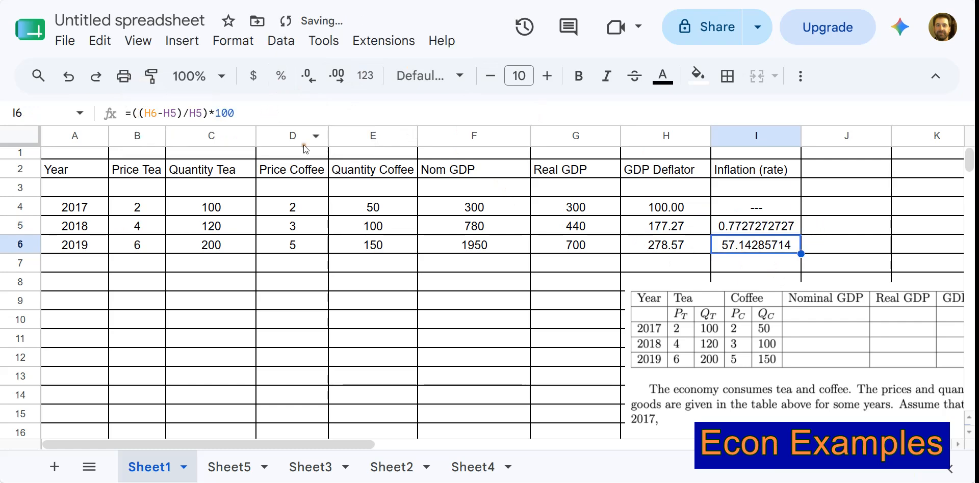
Fill the shortened inflation formula from I5 down to I6 and format both cells as percentages.
left_click(765, 231)
left_click_drag(801, 234, 765, 245)
left_click(823, 243)
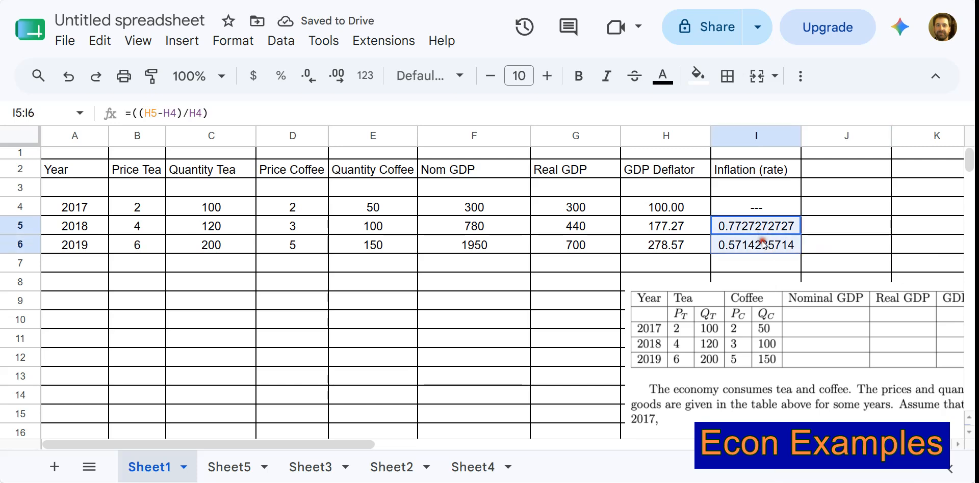
left_click(281, 77)
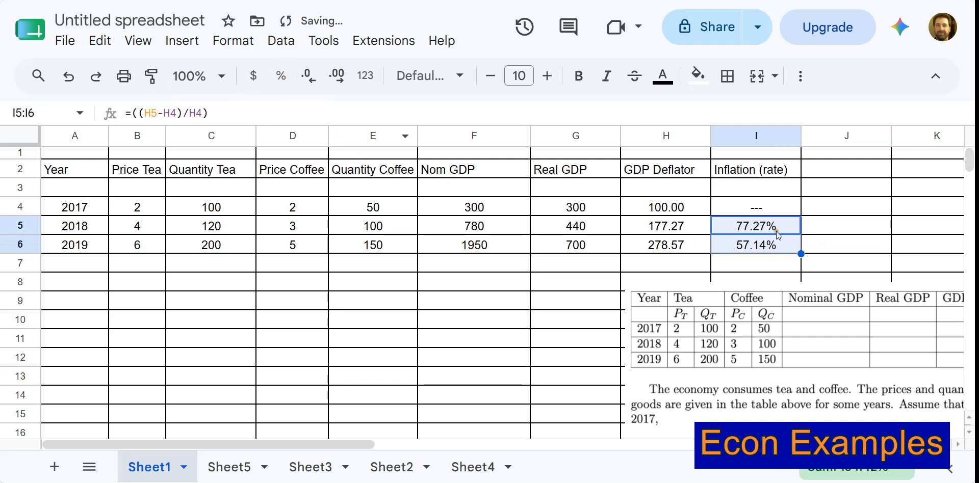
Narrow the Inflation (rate) column so it just fits its header.
left_click(846, 226)
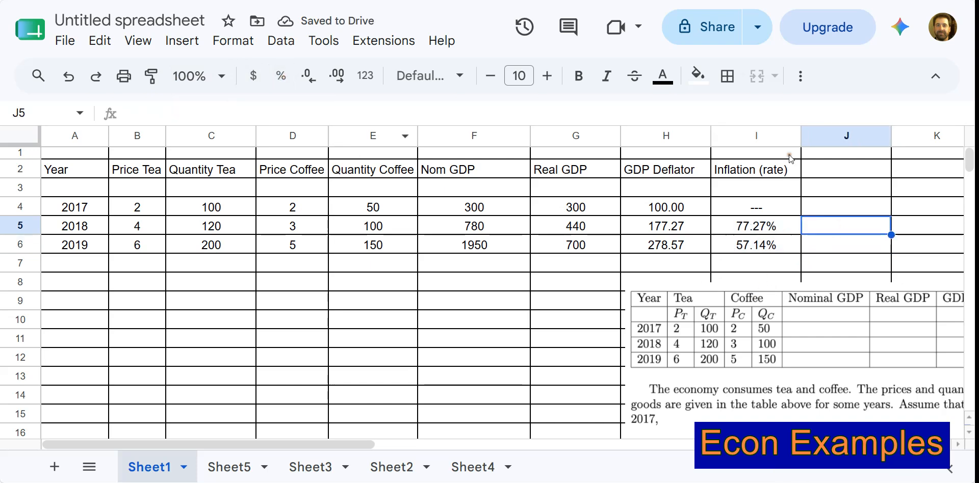
left_click_drag(802, 136, 793, 136)
Bring the exercise picture up over the table to read the CPI question, and place it back below row 13.
left_click_drag(734, 343, 261, 202)
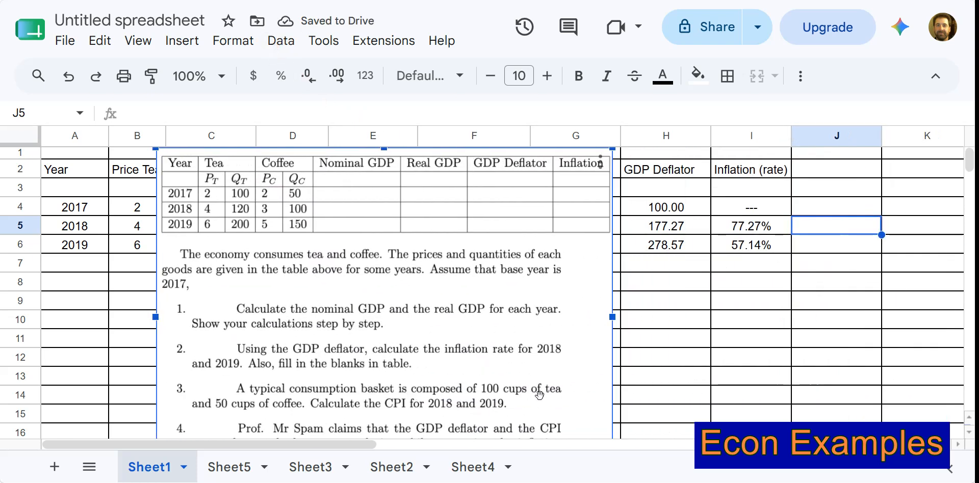
key("ctrl+z")
left_click(819, 338)
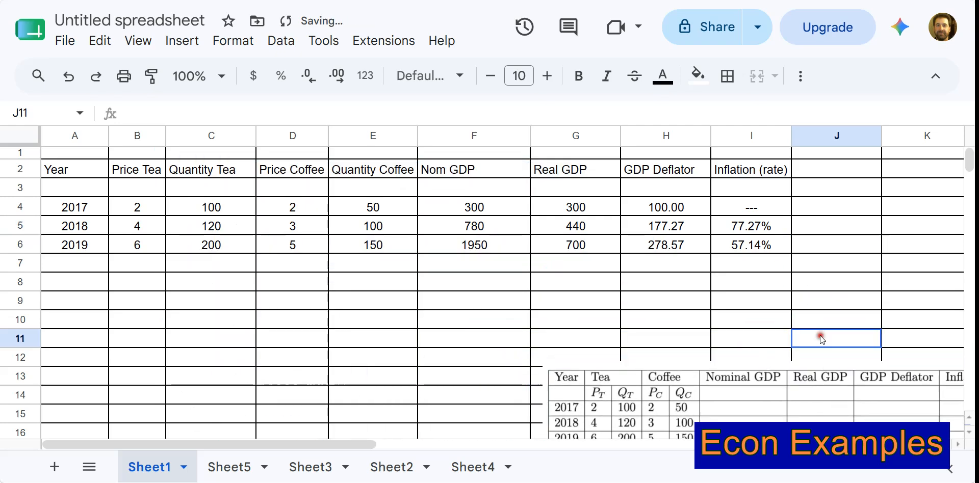
left_click_drag(776, 398, 572, 206)
left_click_drag(643, 391, 80, 153)
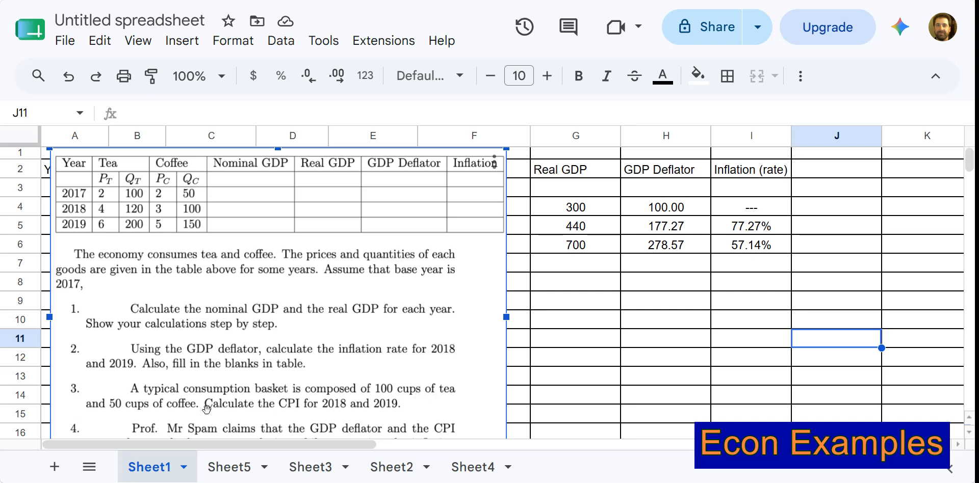
left_click_drag(210, 206, 614, 415)
left_click_drag(603, 382, 602, 410)
left_click(600, 343)
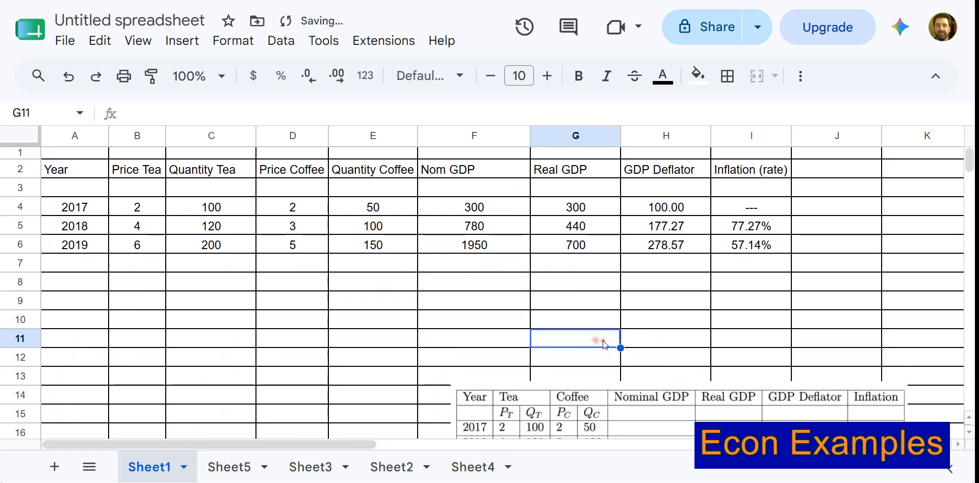
Narrow the Nom GDP, Real GDP, GDP Deflator and Price Coffee columns to fit their headers.
left_click(815, 164)
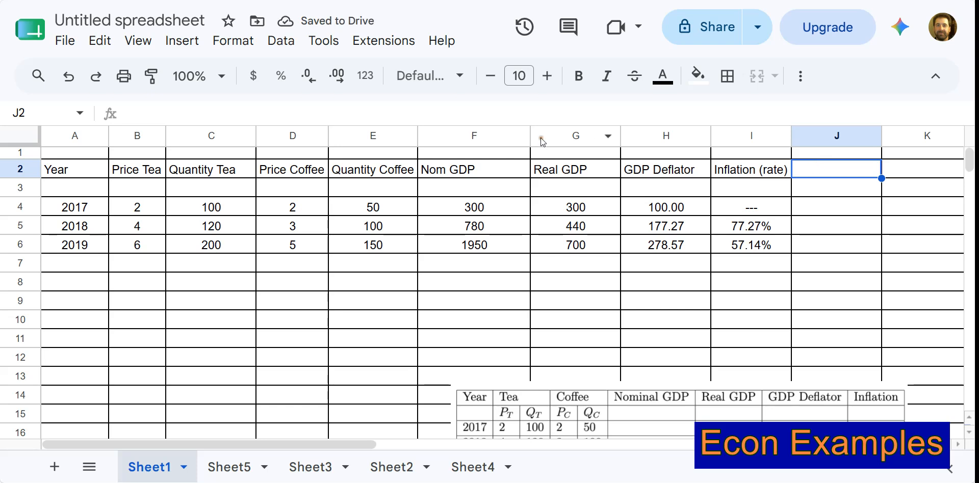
left_click_drag(530, 136, 491, 137)
left_click_drag(582, 135, 566, 136)
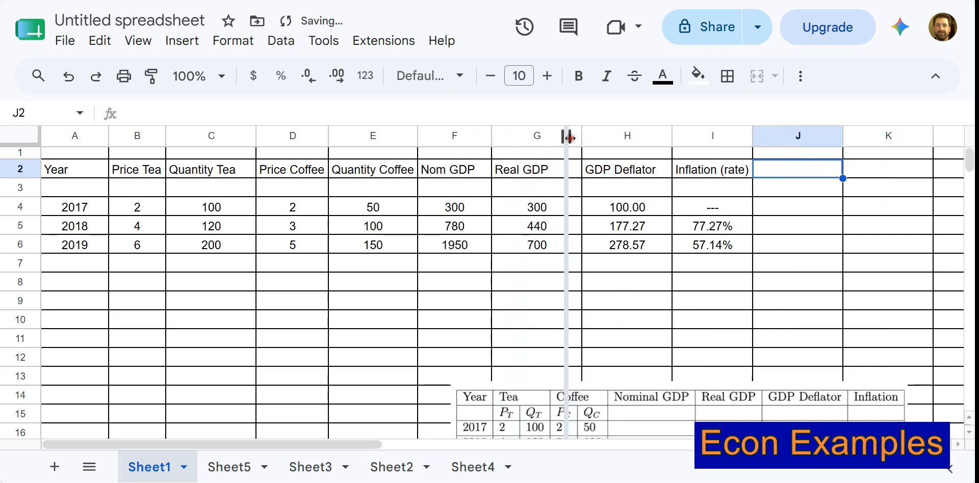
left_click_drag(657, 135, 645, 137)
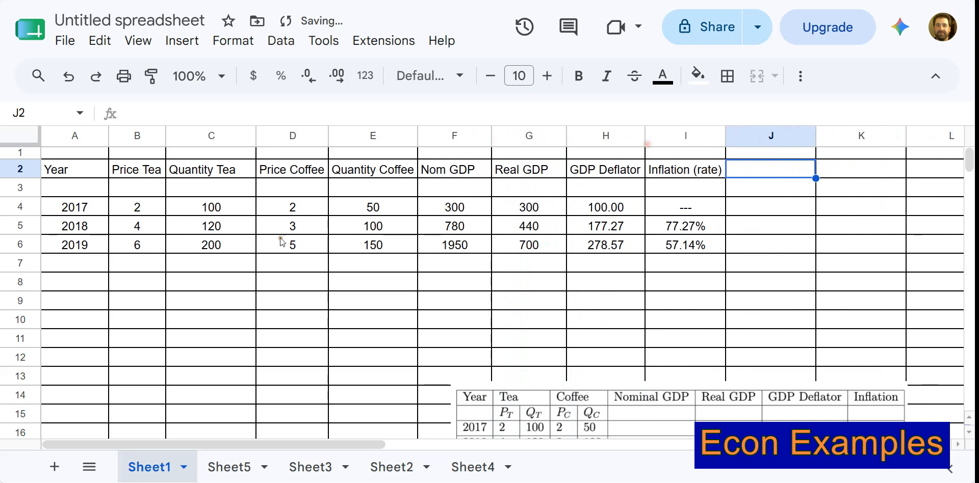
left_click(227, 208)
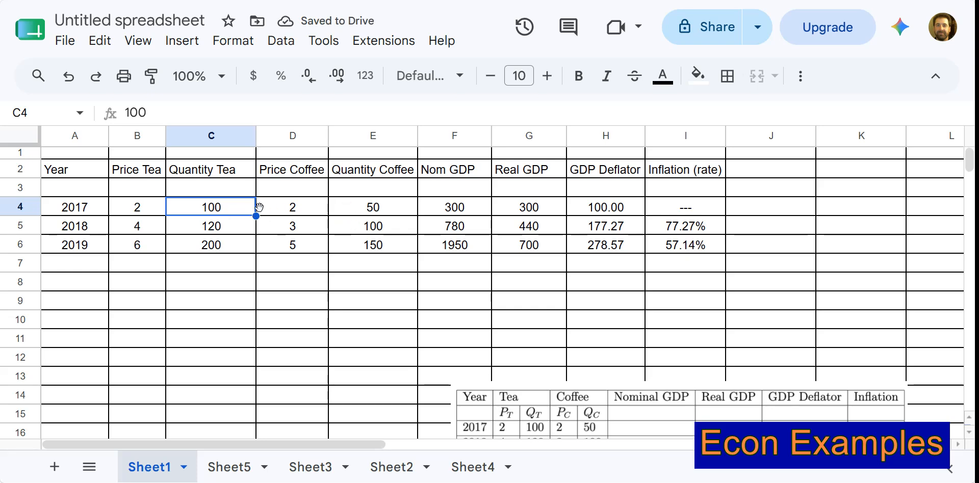
left_click(329, 145)
left_click_drag(328, 145, 326, 145)
Add the headers CPI in J2 and Inflation from CPI in K2.
left_click(753, 176)
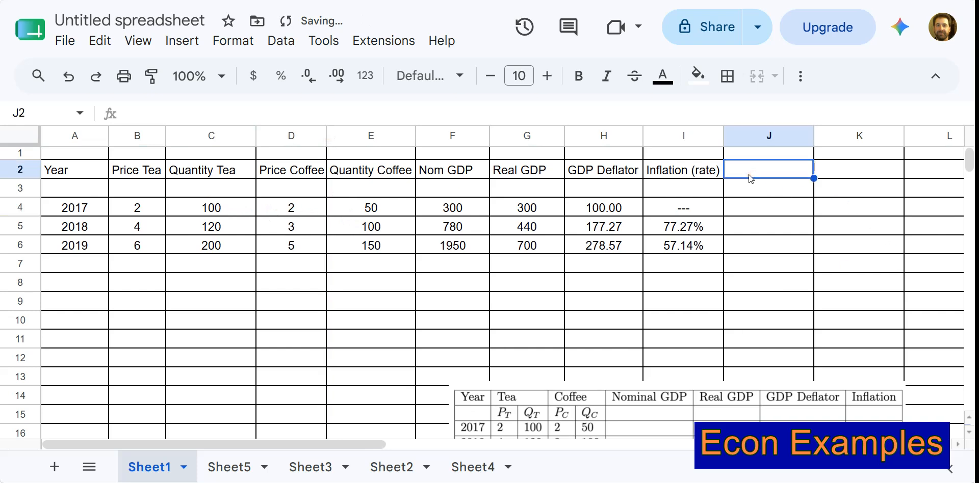
type("CPI")
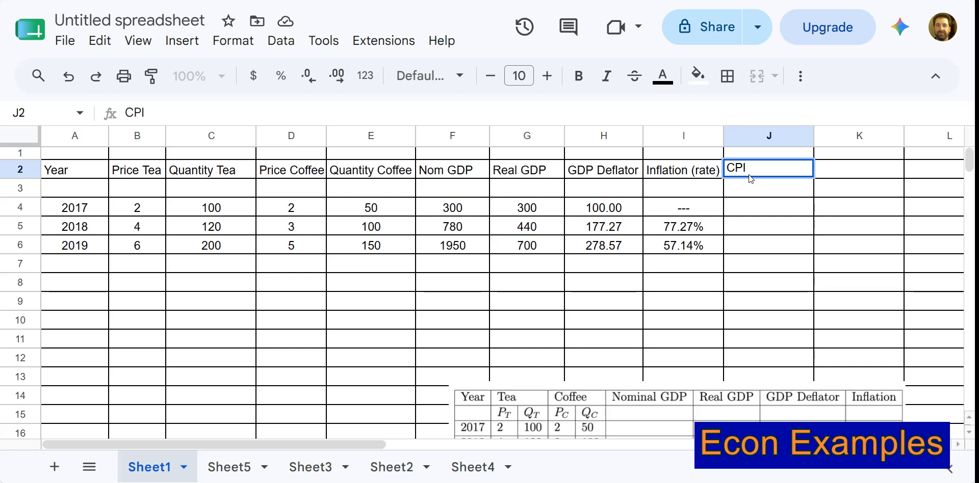
left_click(828, 168)
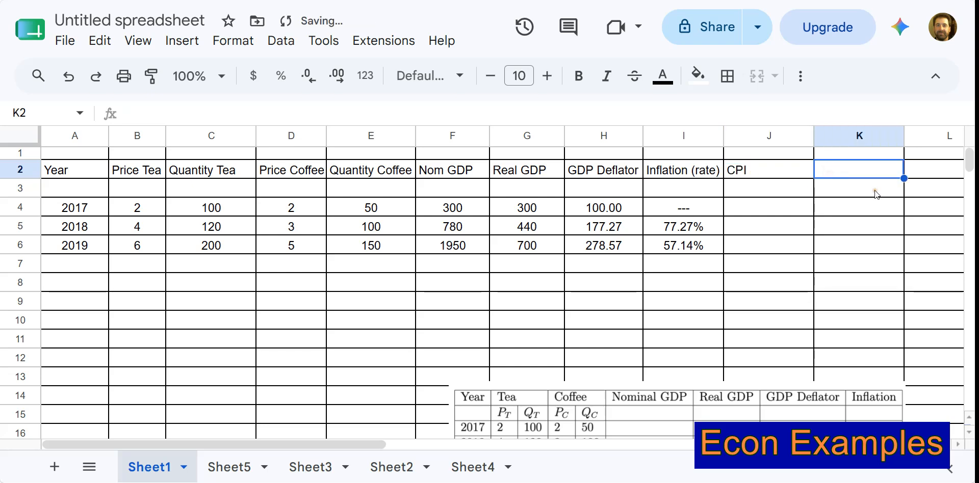
type("Infla")
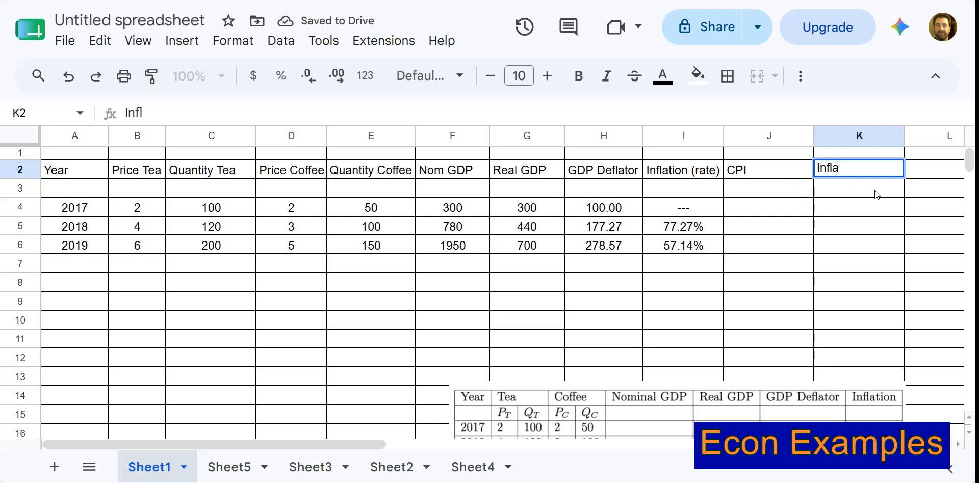
type("tion from CPI")
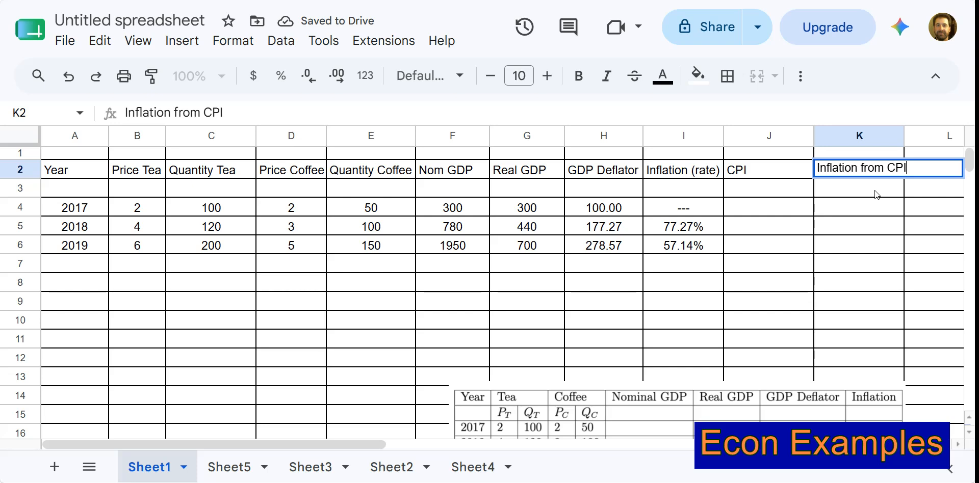
key("Return")
Start the 2017 CPI formula in J4 as =B4*C4+D4*E4, using the tea and coffee prices and quantities.
left_click(732, 206)
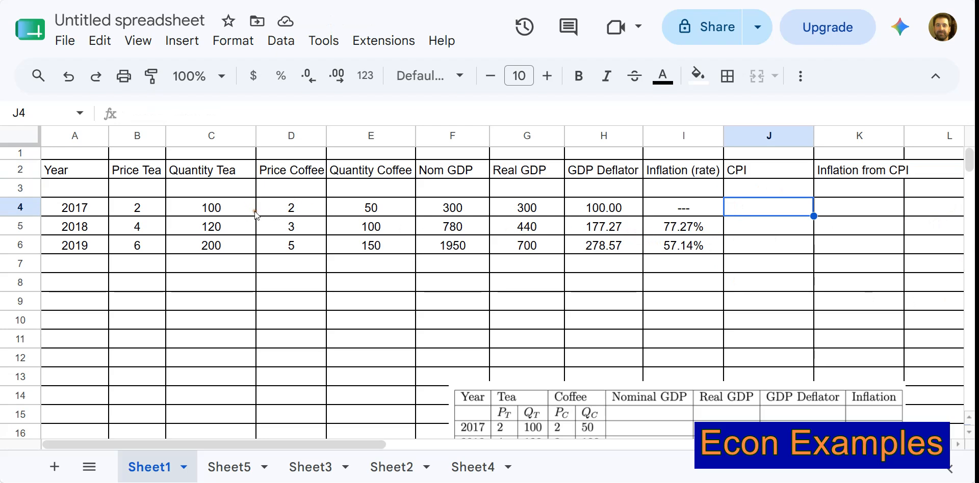
type("=")
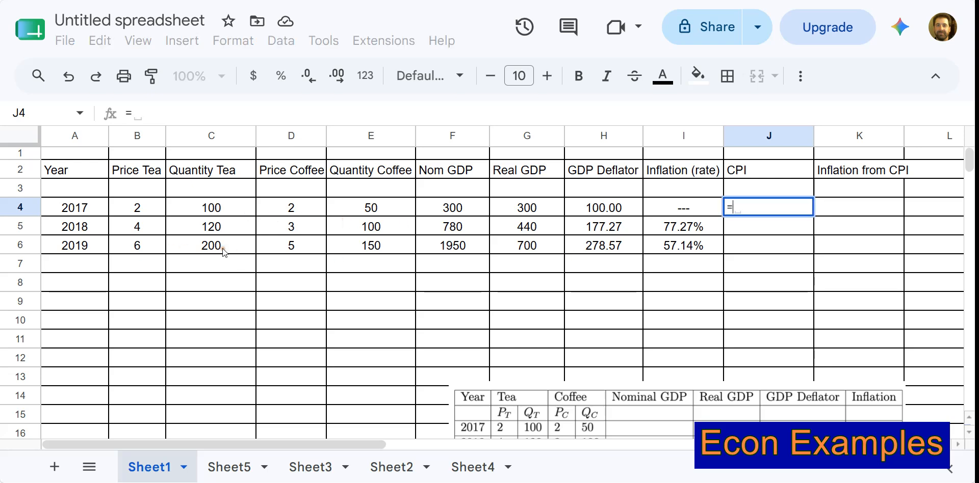
left_click(137, 208)
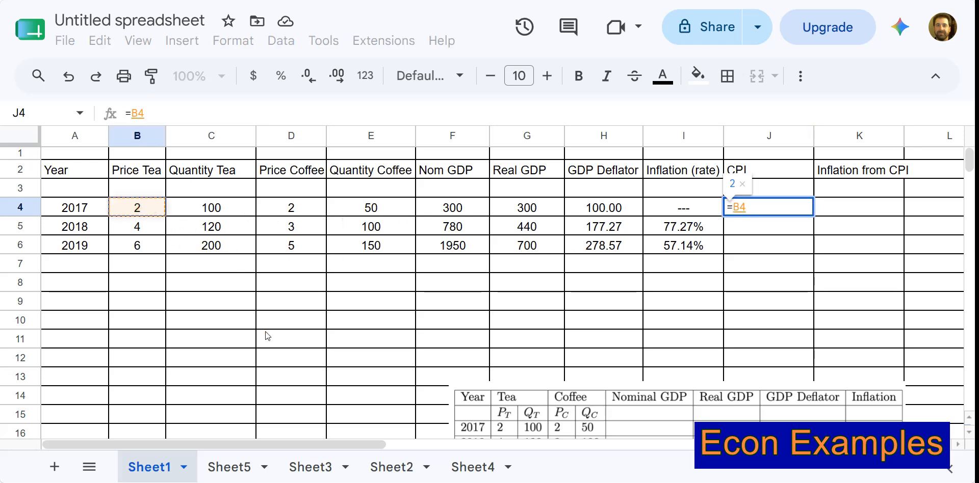
type("*")
left_click(225, 204)
type("+")
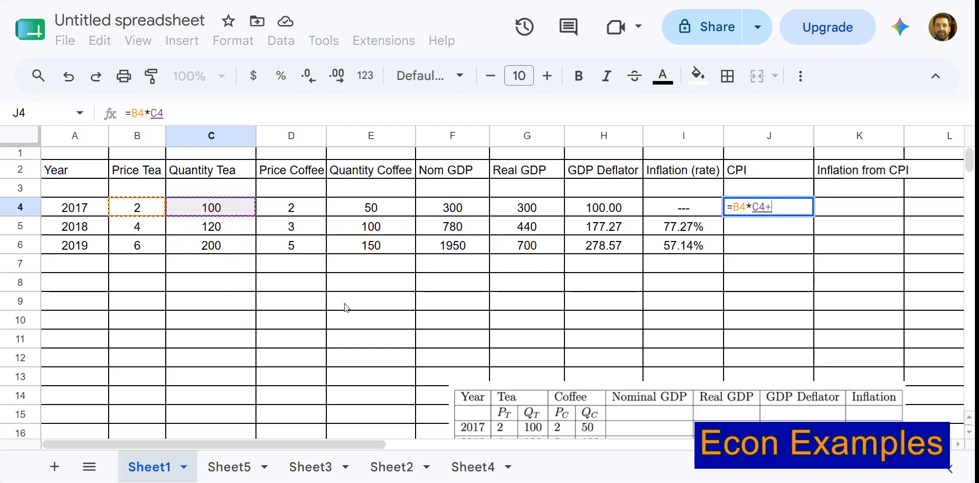
left_click(298, 202)
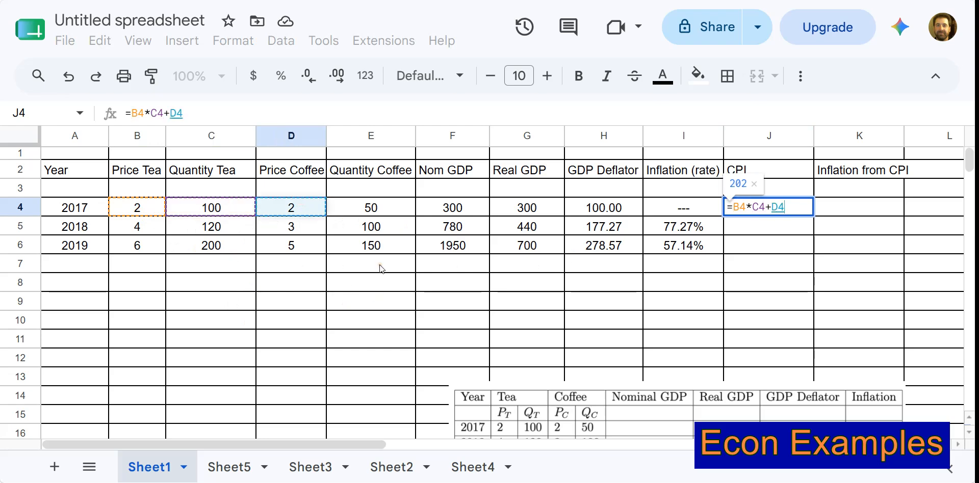
type("*")
left_click(390, 211)
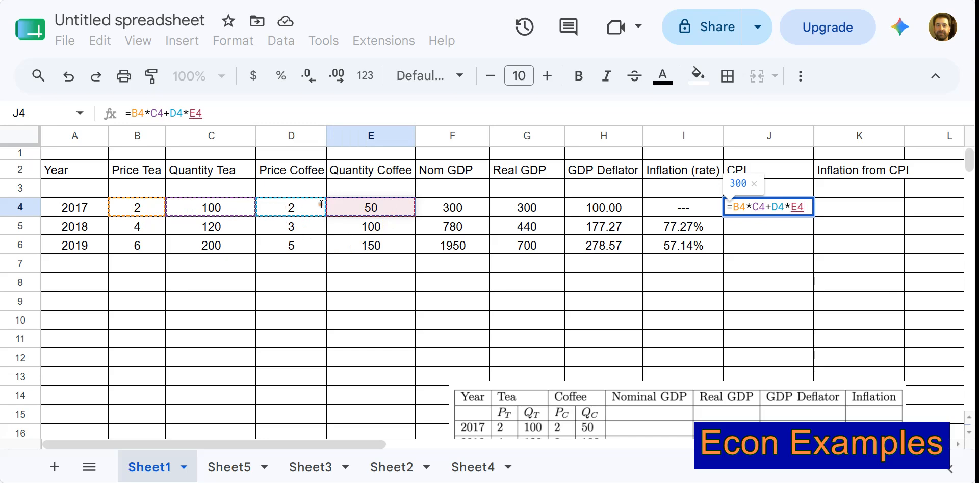
Enclose the products B4*C4 and D4*E4 each in their own parentheses in the J4 formula.
left_click(768, 207)
type("(")
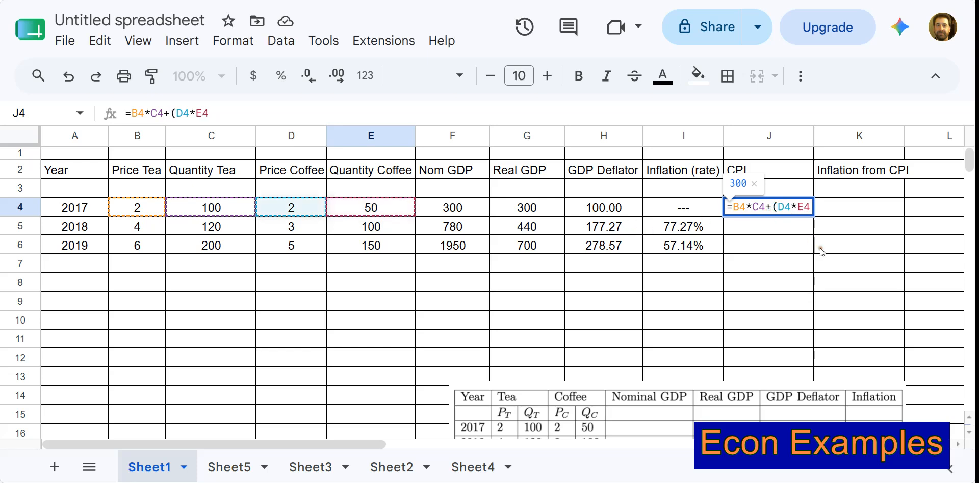
left_click(811, 207)
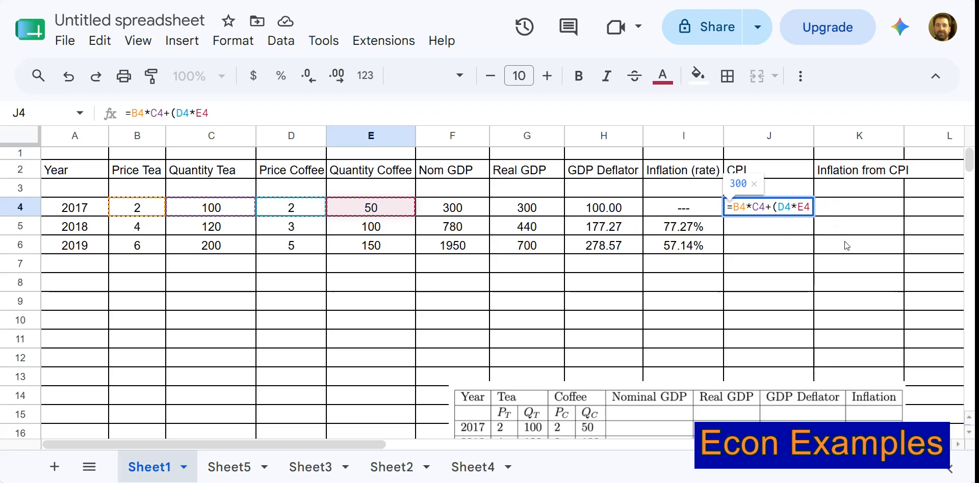
type(")")
left_click(767, 207)
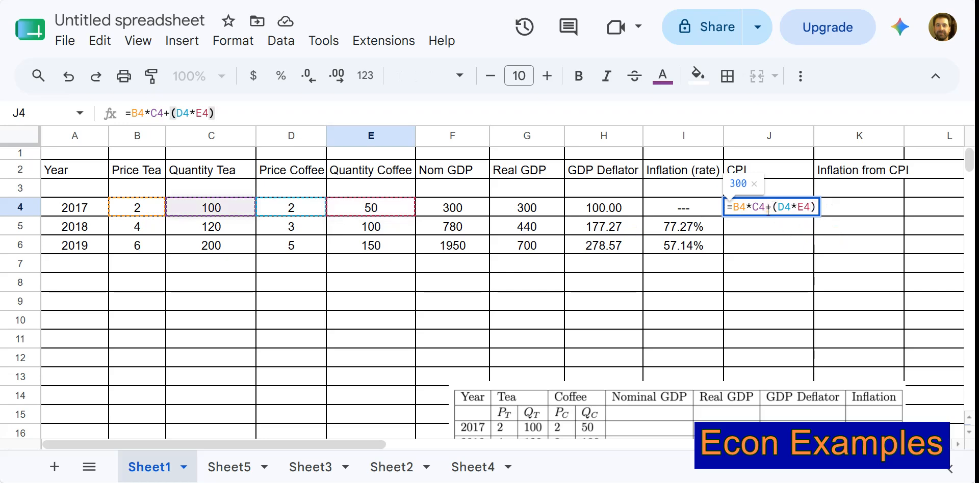
type(")")
left_click(737, 208)
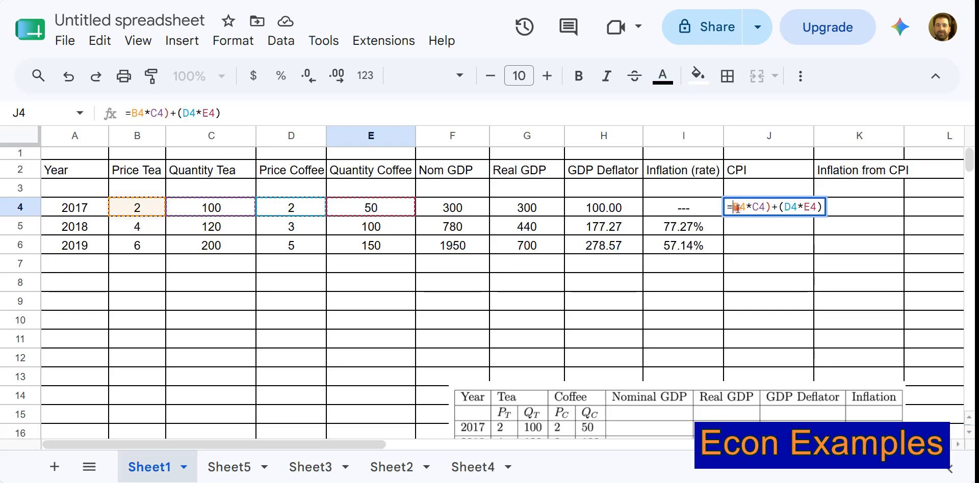
type("(")
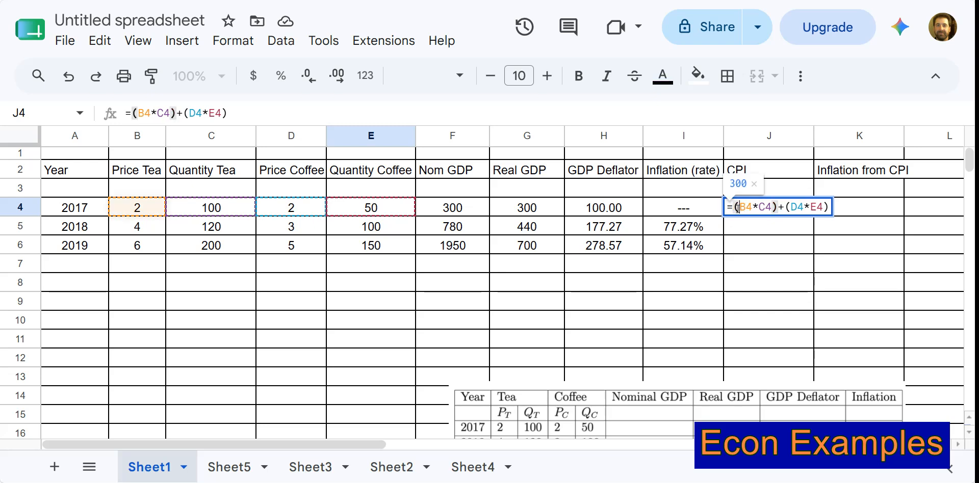
Divide the J4 expression by a copy of itself, (B4*C4)+(D4*E4).
left_click(831, 207)
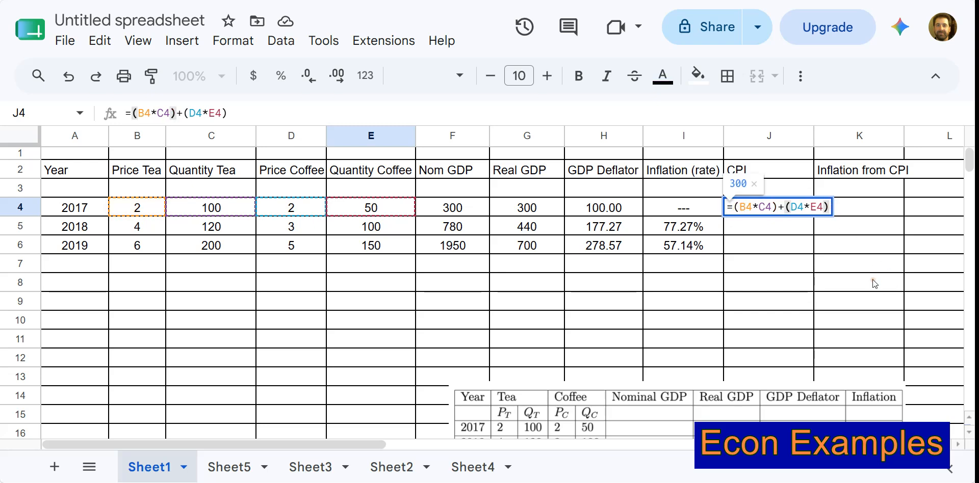
type("/")
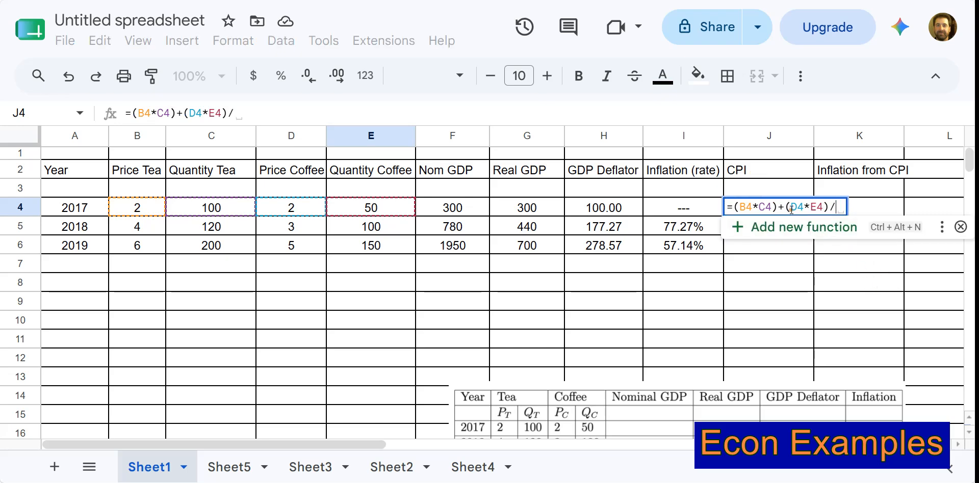
left_click_drag(829, 206, 737, 206)
key("ctrl+c")
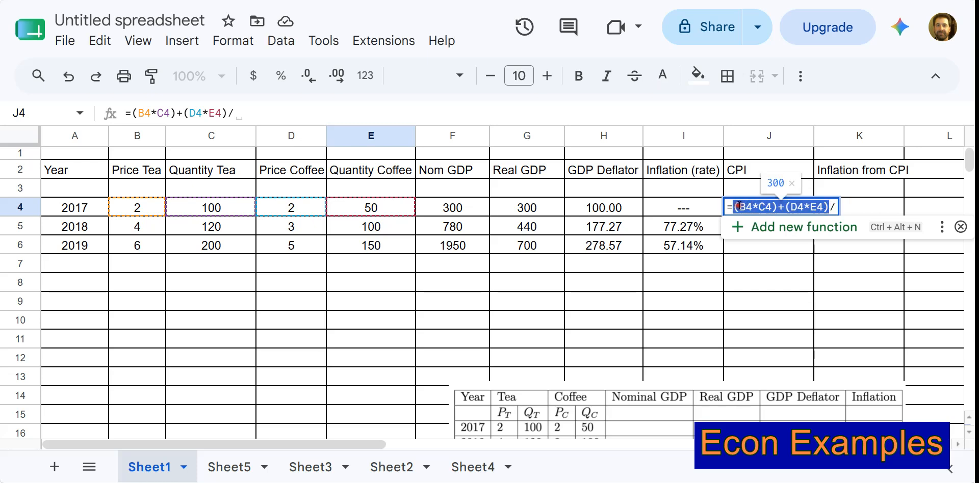
left_click(842, 207)
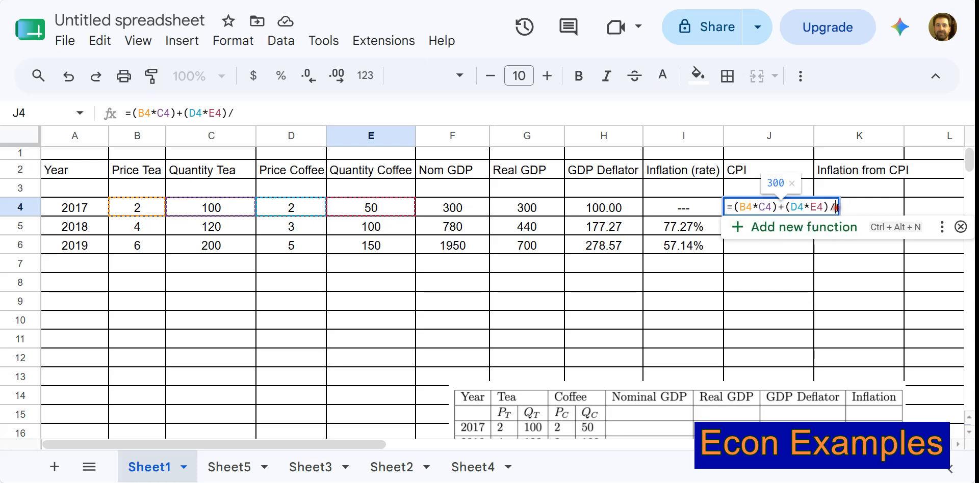
key("ctrl+v")
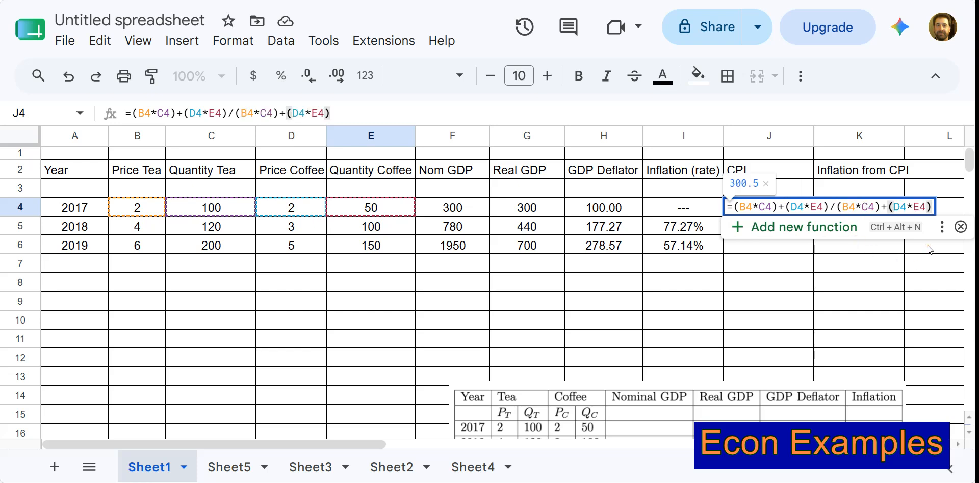
Wrap the whole J4 ratio in outer parentheses, multiply it by 100 and enter the formula.
type(")")
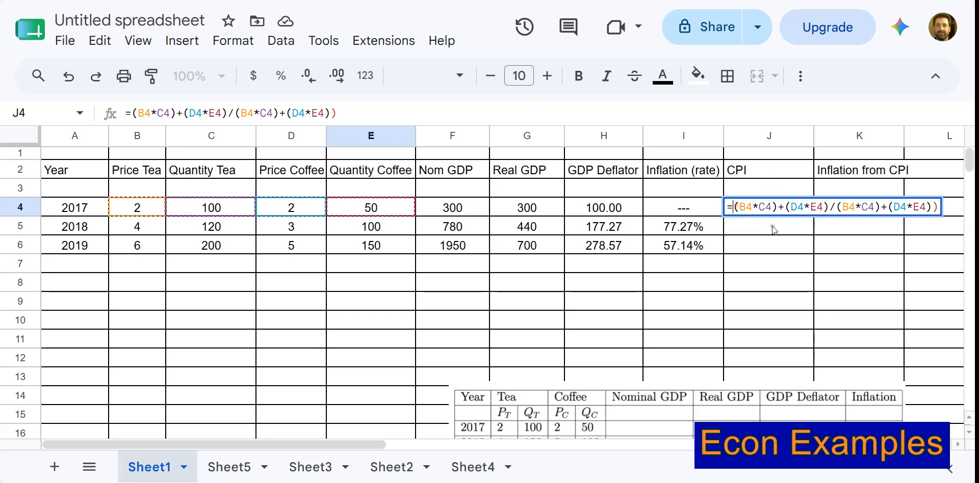
left_click(736, 206)
type("(")
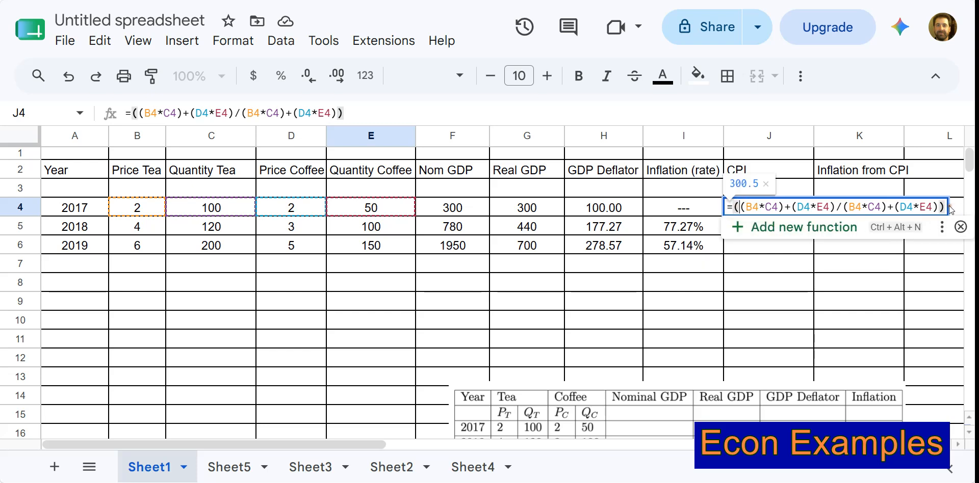
type("*100")
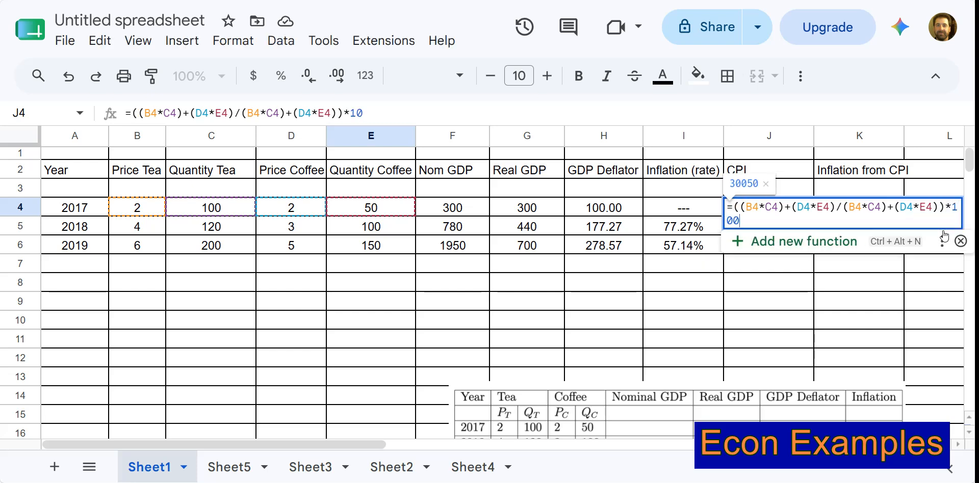
key("Return")
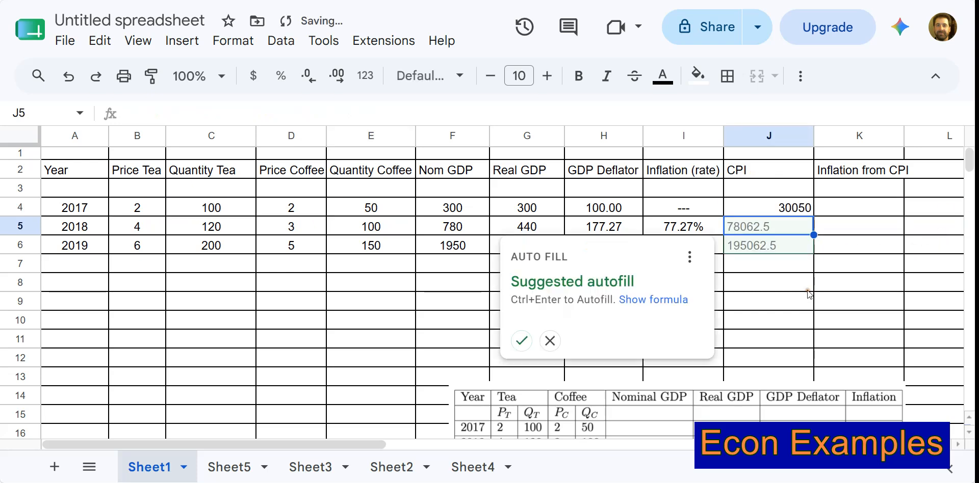
left_click(794, 214)
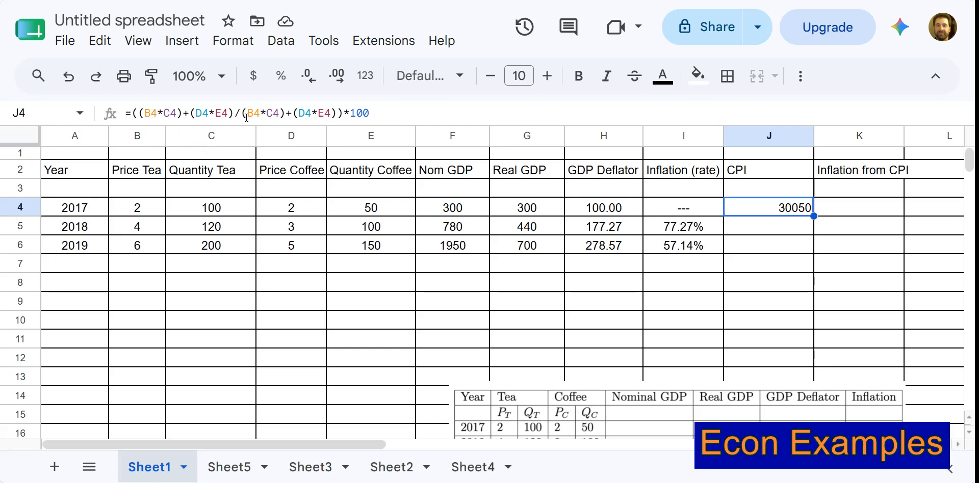
left_click(451, 111)
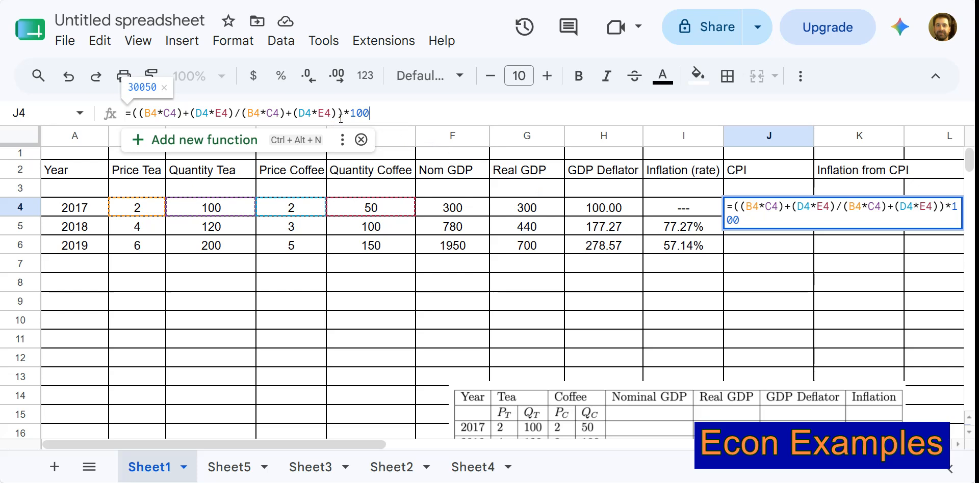
left_click(768, 282)
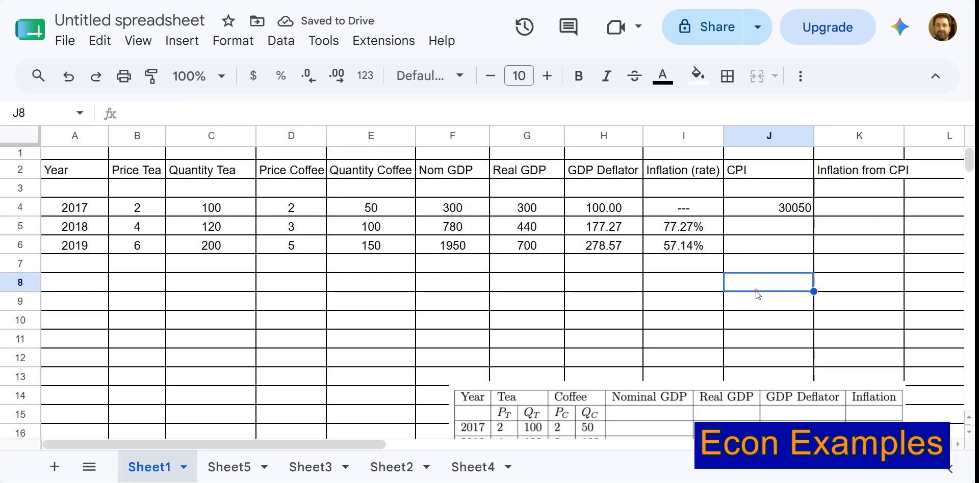
left_click(747, 261)
Group the numerator of the J4 CPI formula in parentheses as ((B4*C4)+(D4*E4)).
left_click(773, 209)
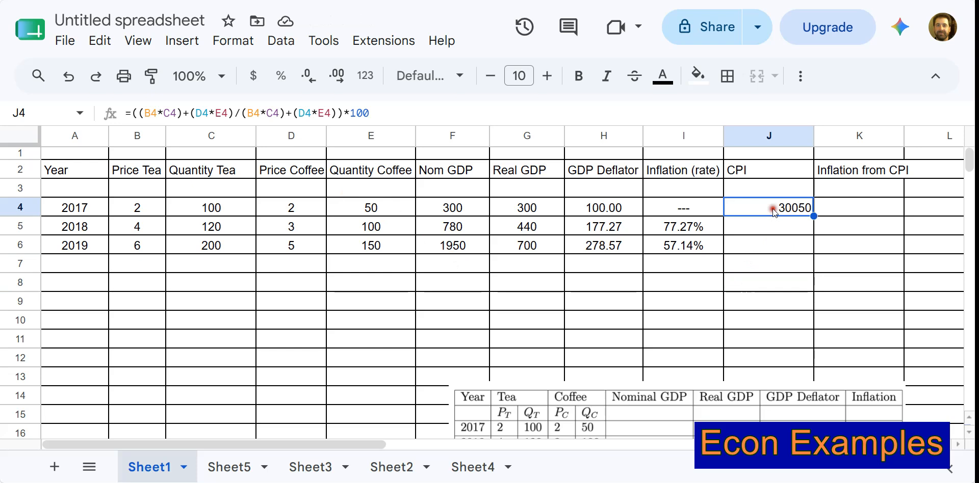
left_click(243, 113)
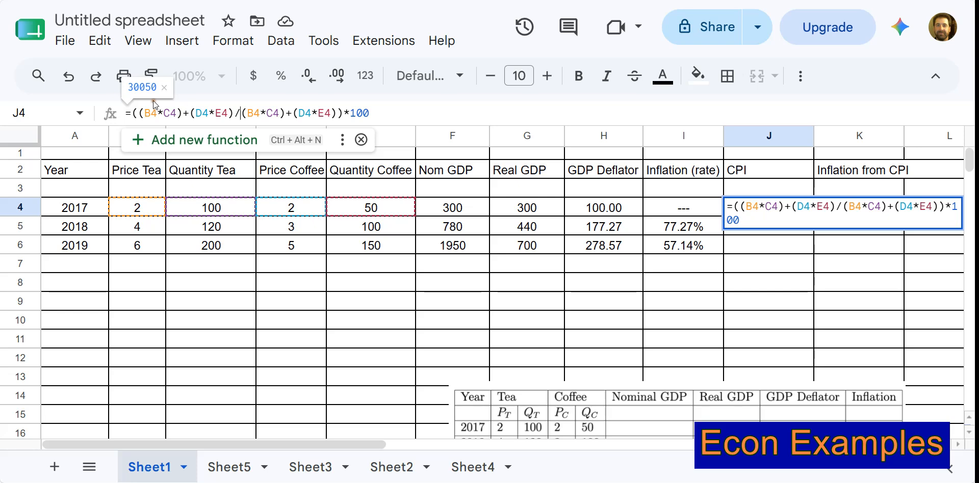
left_click(238, 114)
type(")+")
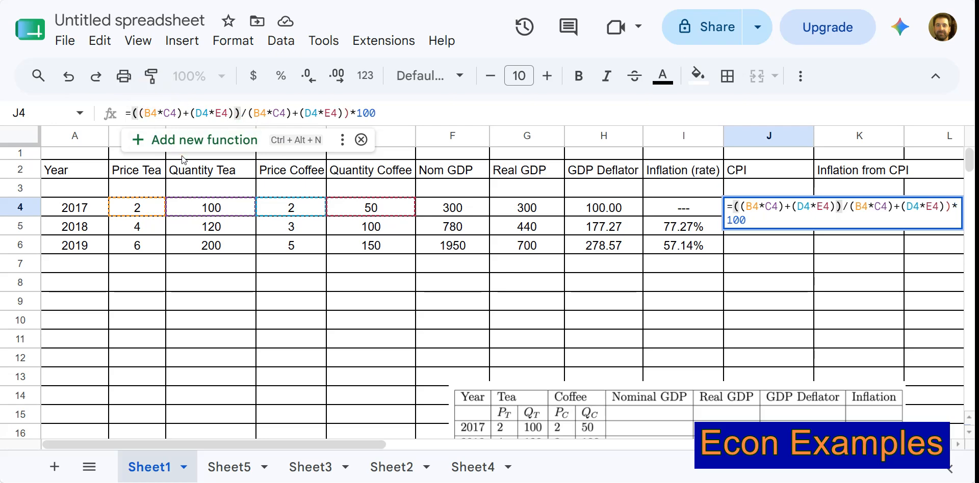
type("(")
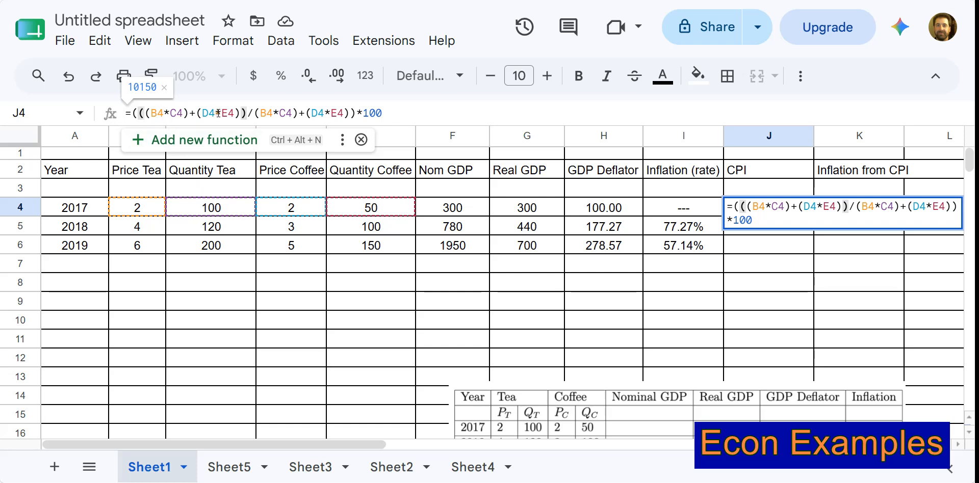
Group the denominator in parentheses too, so J4 holds =(((B4*C4)+(D4*E4))/((B4*C4)+(D4*E4)))*100.
left_click(260, 113)
type("(")
left_click(358, 113)
type(")")
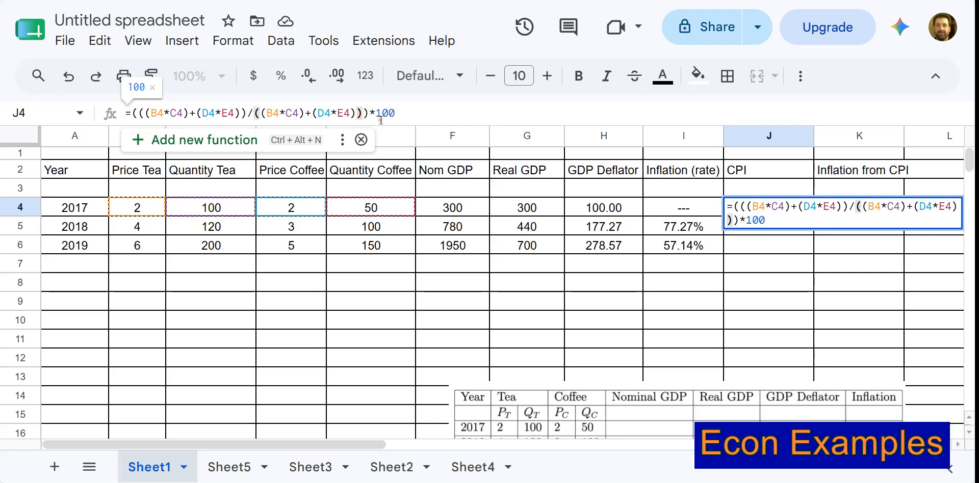
key("Return")
left_click(811, 206)
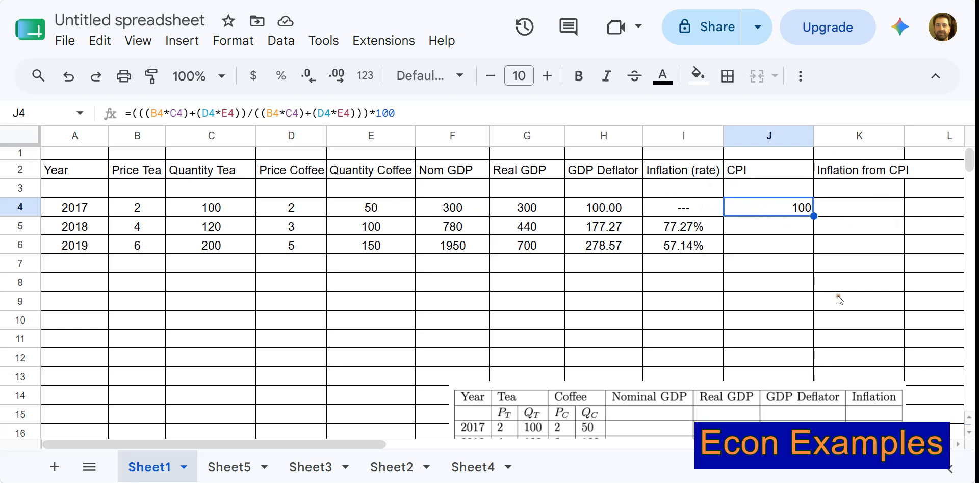
Add the header Market basket base in L2.
scroll(817, 285, "down", 1)
scroll(818, 283, "up", 1)
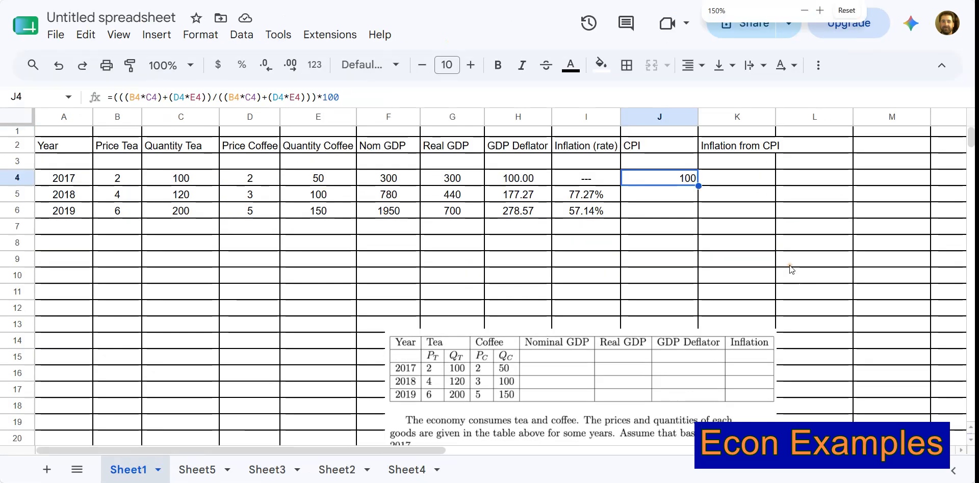
left_click(800, 117)
left_click(799, 149)
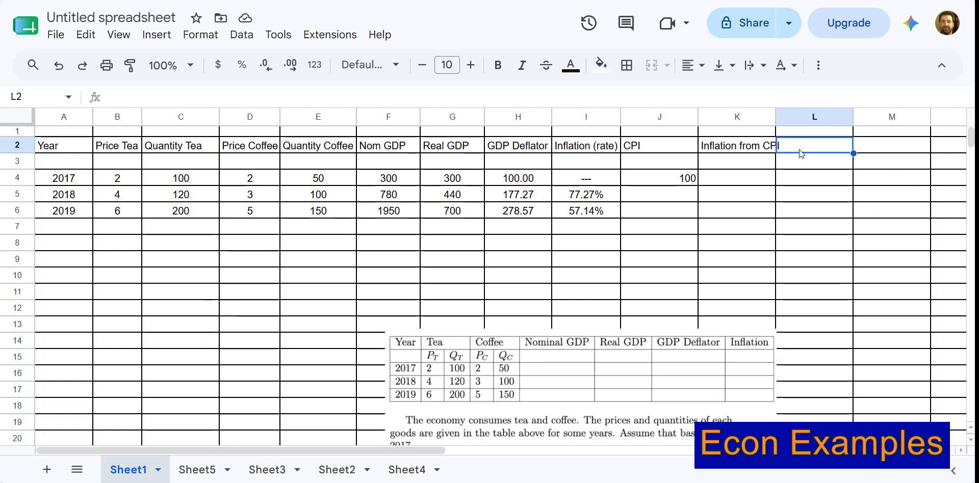
type("Mare")
key("BackSpace")
type("ket bas")
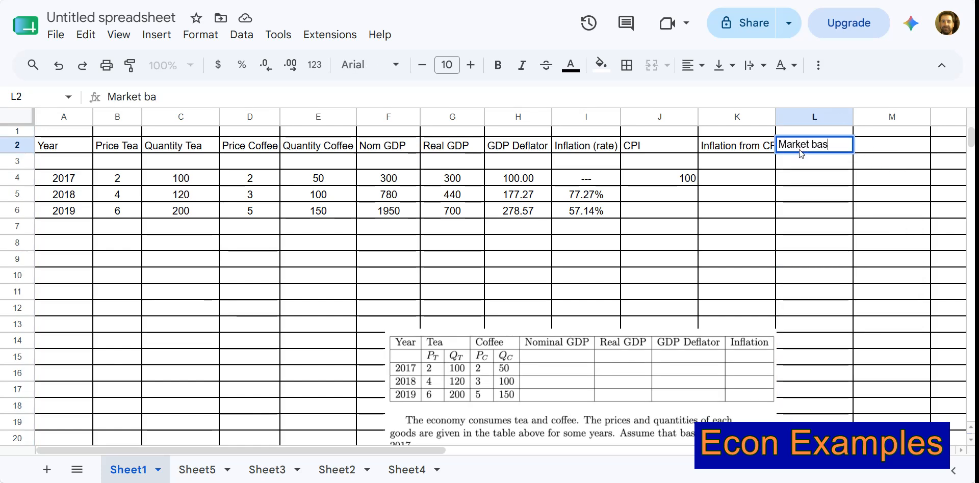
type("ket base")
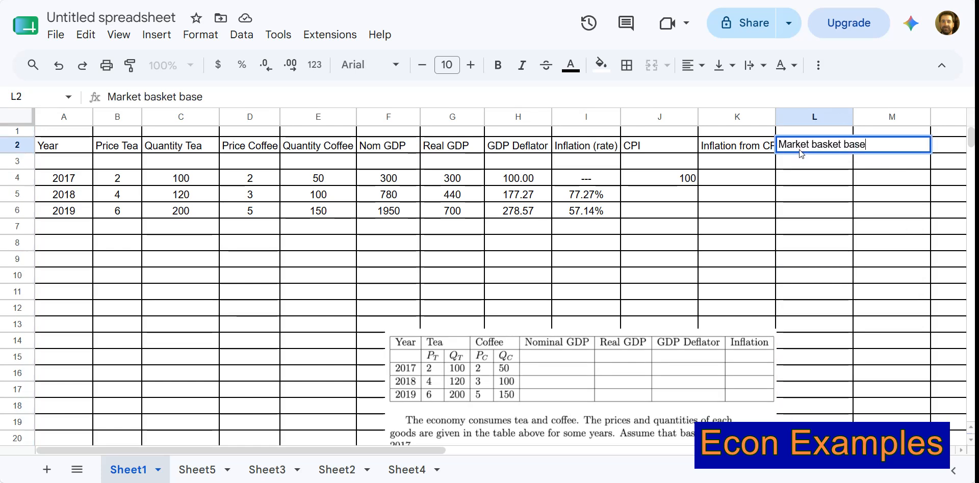
key("Return")
Widen column L so the Market basket base header fits inside it.
left_click(807, 180)
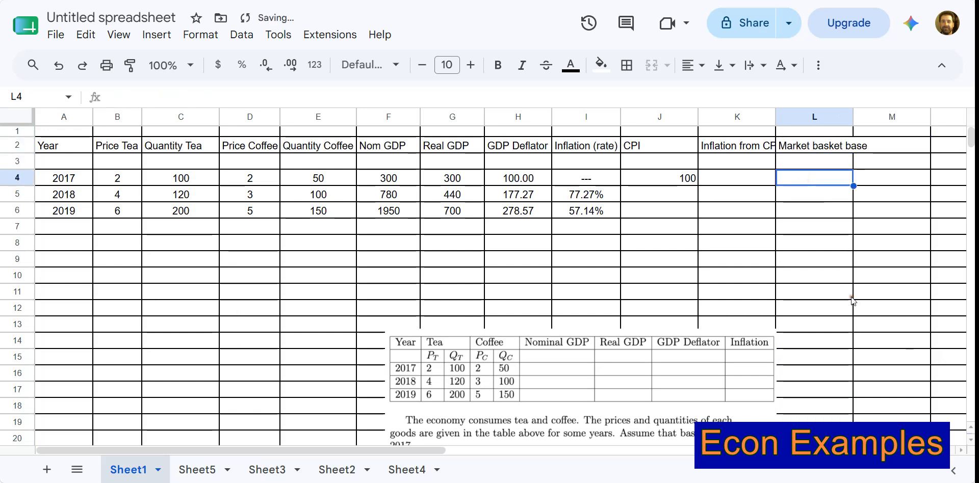
left_click_drag(858, 120, 874, 119)
left_click(854, 164)
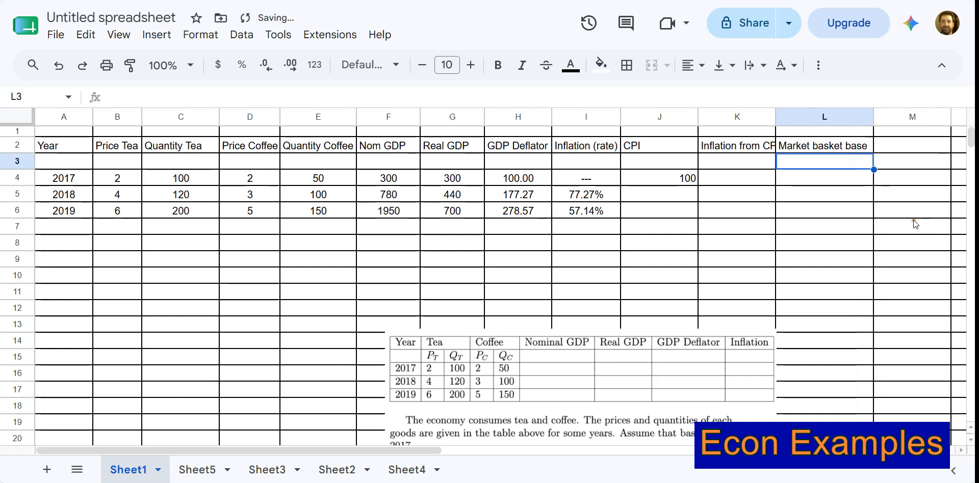
Calculate the base market basket cost in L3 with =(B4*C4)+(D4*E4).
type("=(B4*C4)+(D4*E4)")
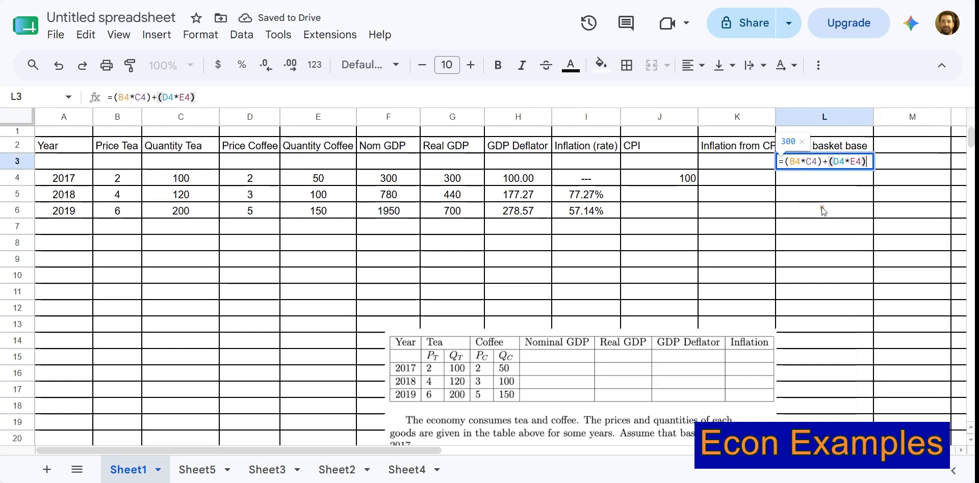
key("Return")
left_click(843, 162)
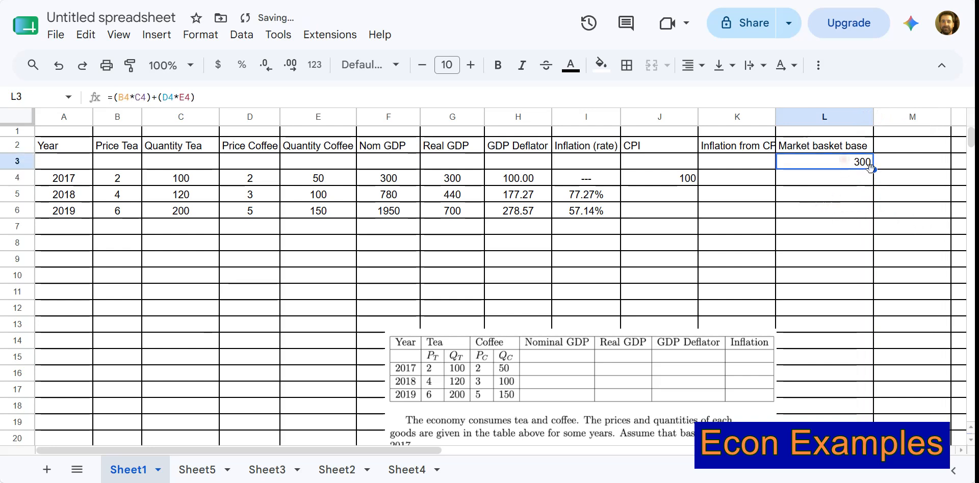
Add the header Current Basket in M2 and enter =(B4*C4)+(D4*E4) in M4 for the 2017 basket cost.
left_click(893, 148)
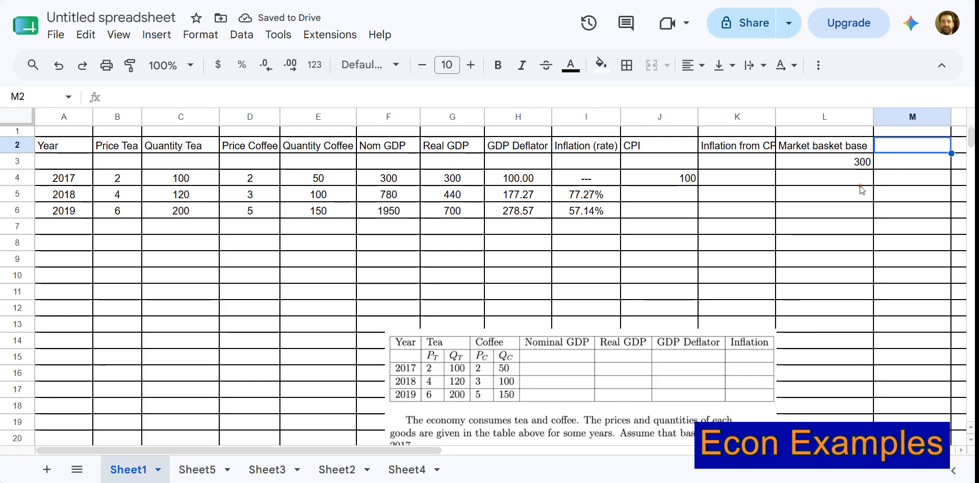
type("C")
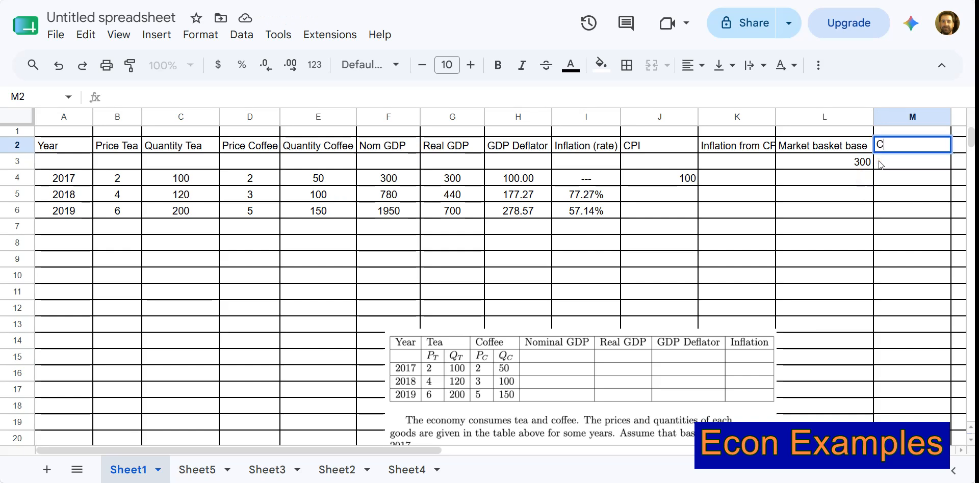
type("urrent Basket")
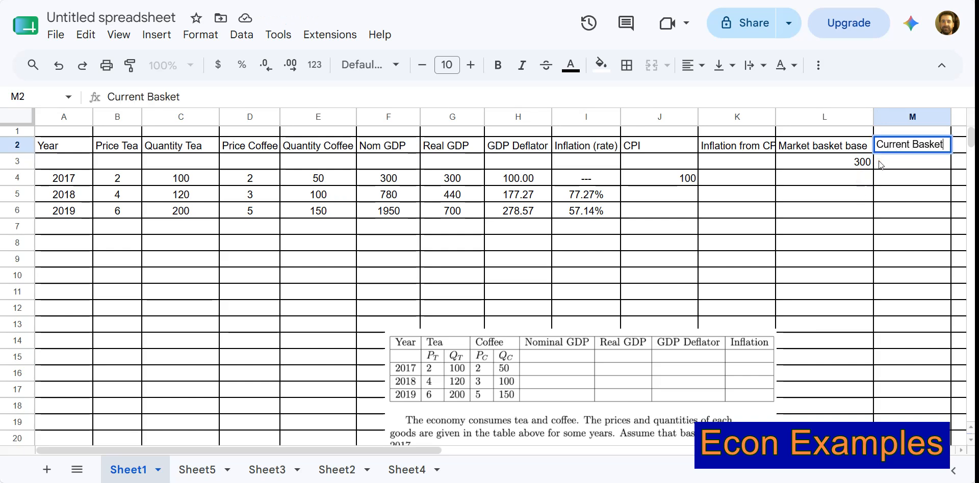
left_click(907, 187)
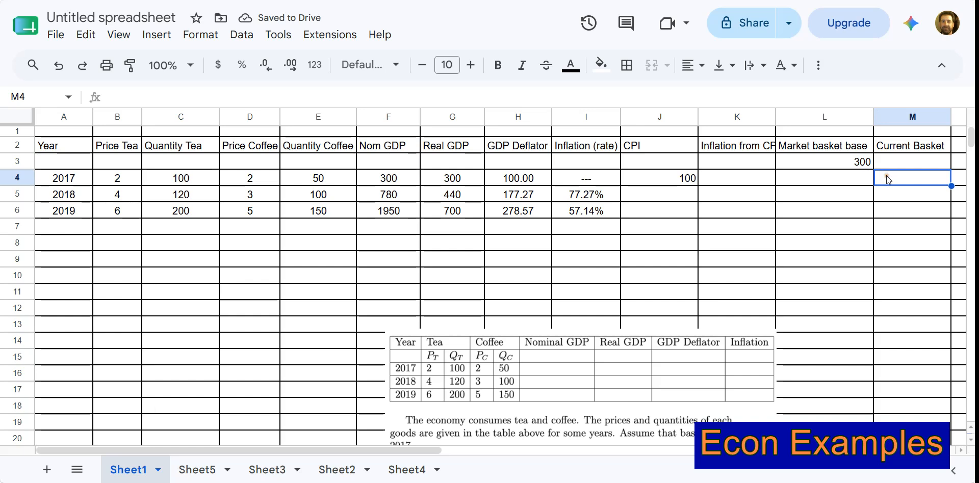
type("=(B4*C4)+(D4*E4)")
key("Return")
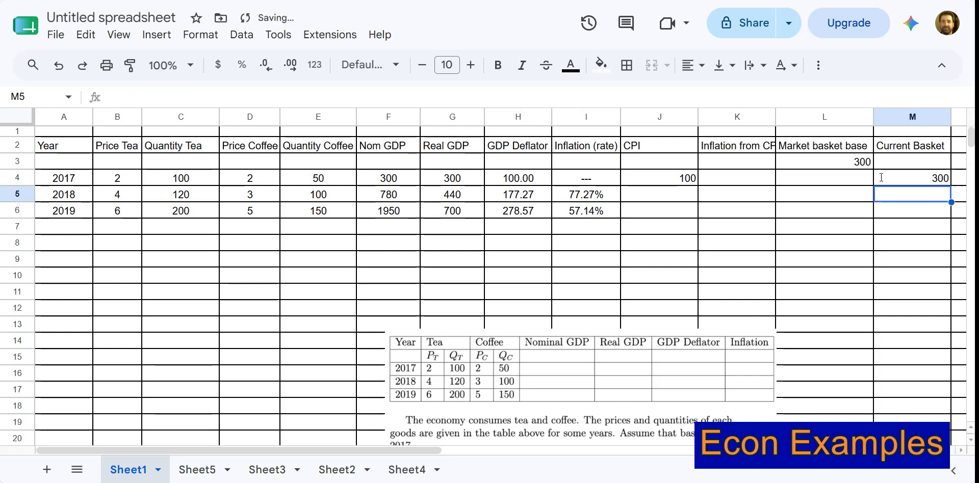
Calculate the 2018 basket cost in M5 from 2017 quantities and 2018 prices with =E4*D5+C4*B5.
type("=")
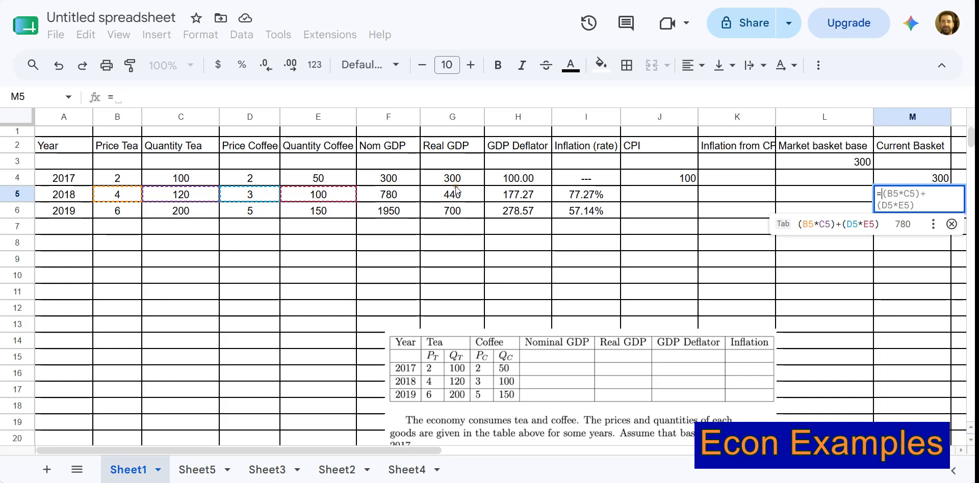
left_click(308, 183)
type("*")
left_click(266, 191)
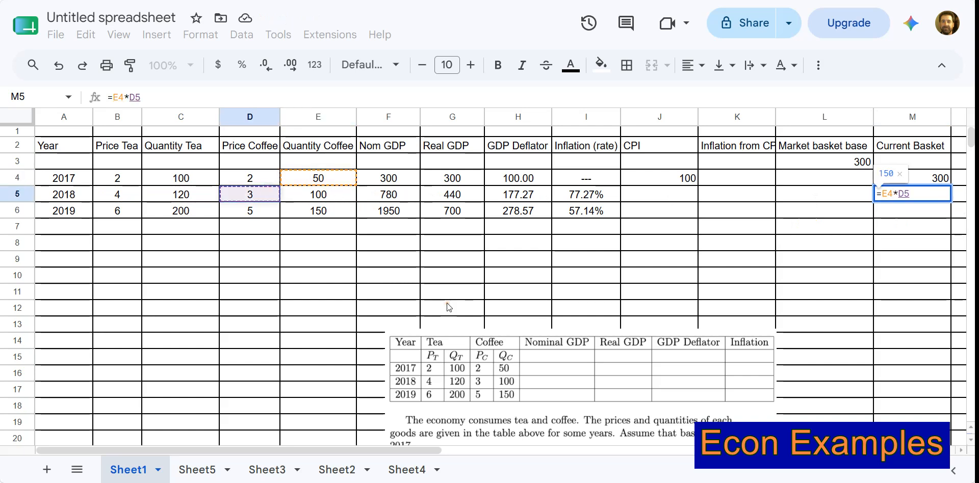
type("+")
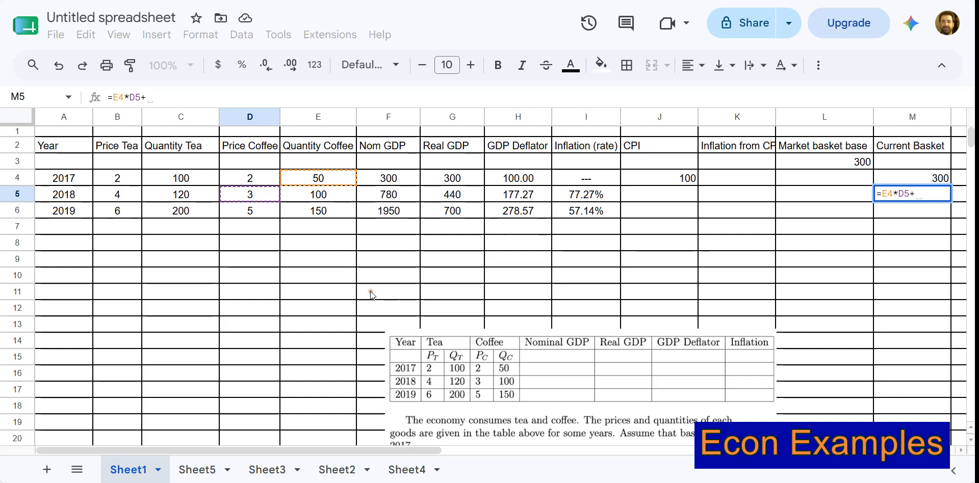
left_click(195, 182)
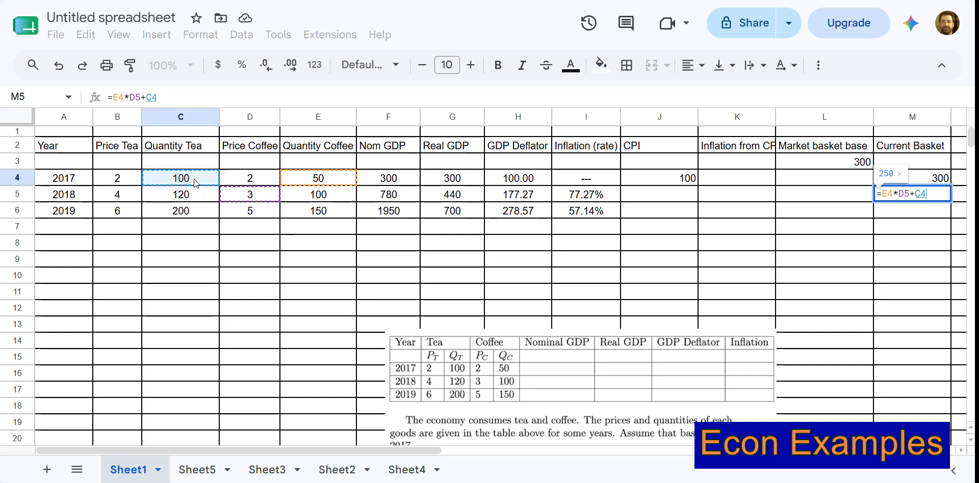
type("*")
left_click(116, 192)
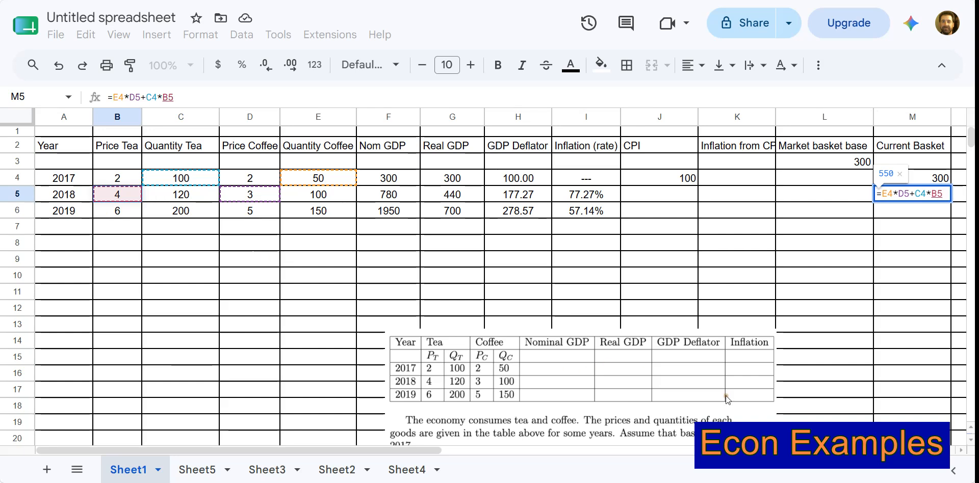
key("Return")
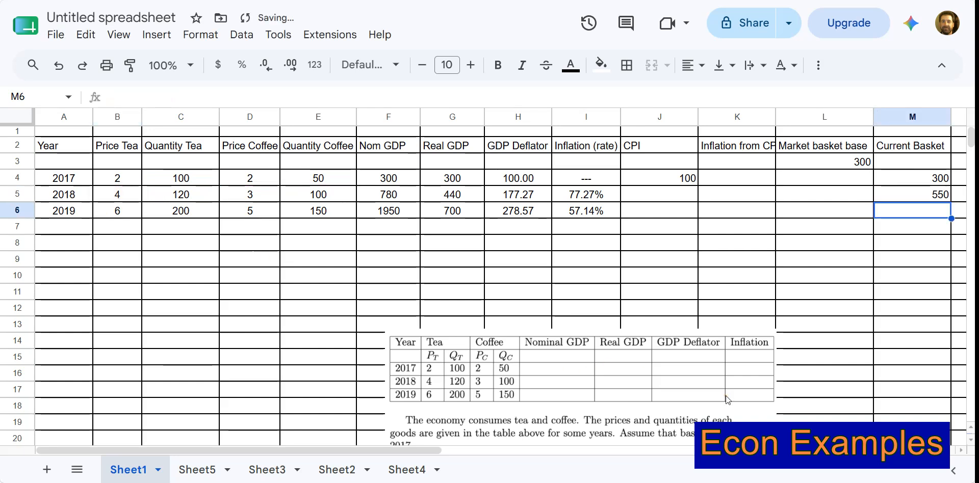
Group both products in the M5 formula with parentheses, giving =(E4*D5)+(C4*B5).
left_click(897, 196)
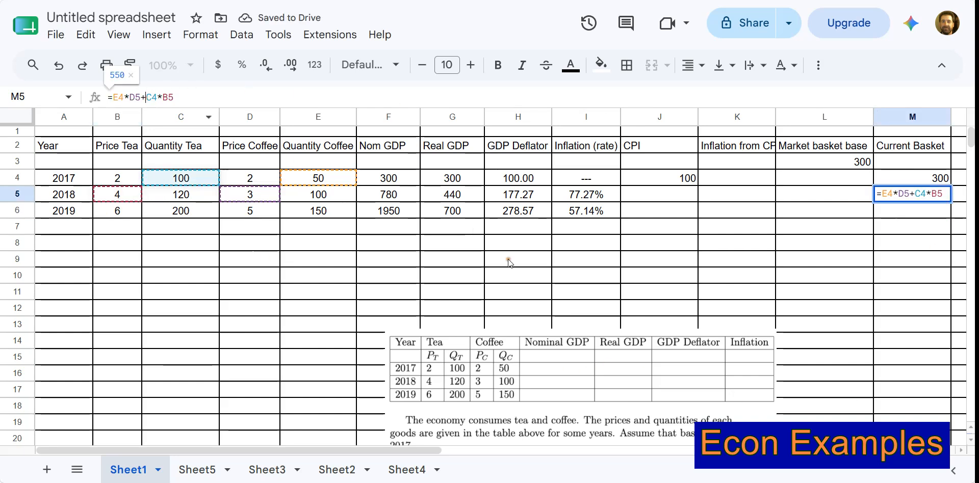
type("(")
left_click(181, 97)
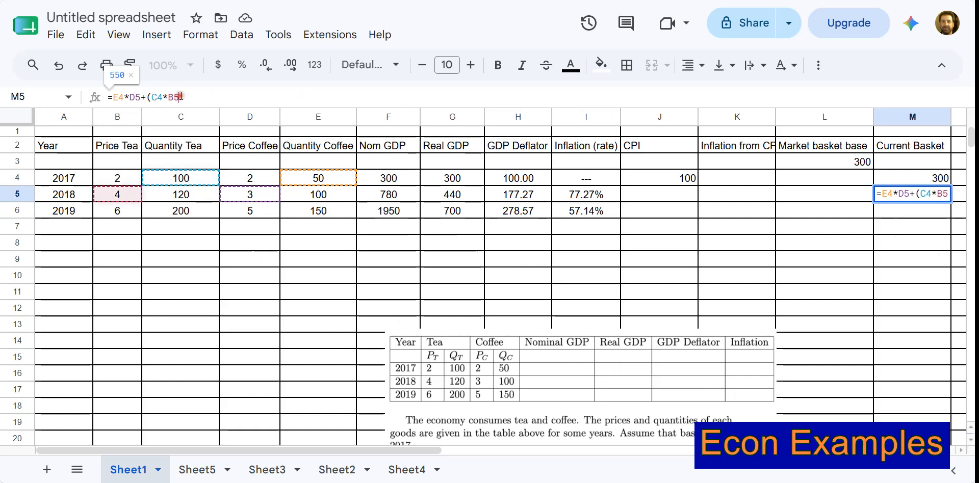
type(")")
left_click(141, 97)
type(")")
left_click(112, 96)
type("*")
key("BackSpace")
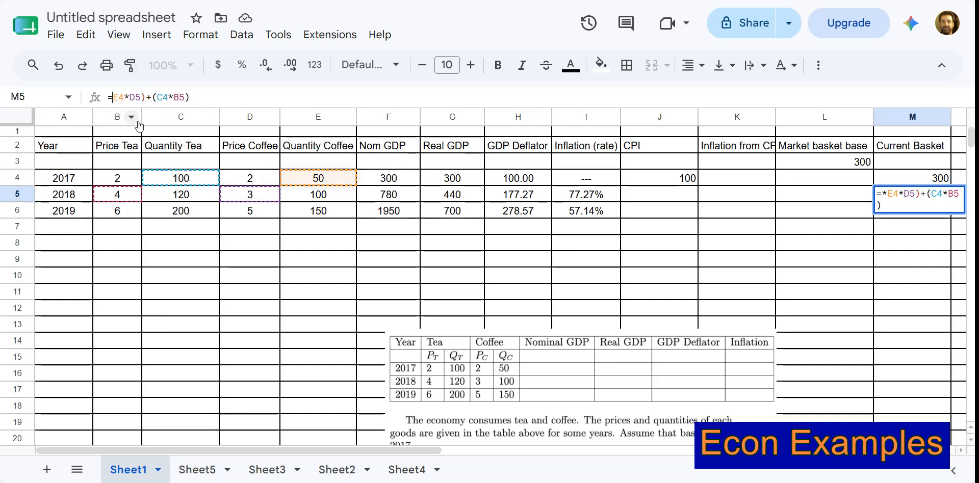
type("(")
key("Return")
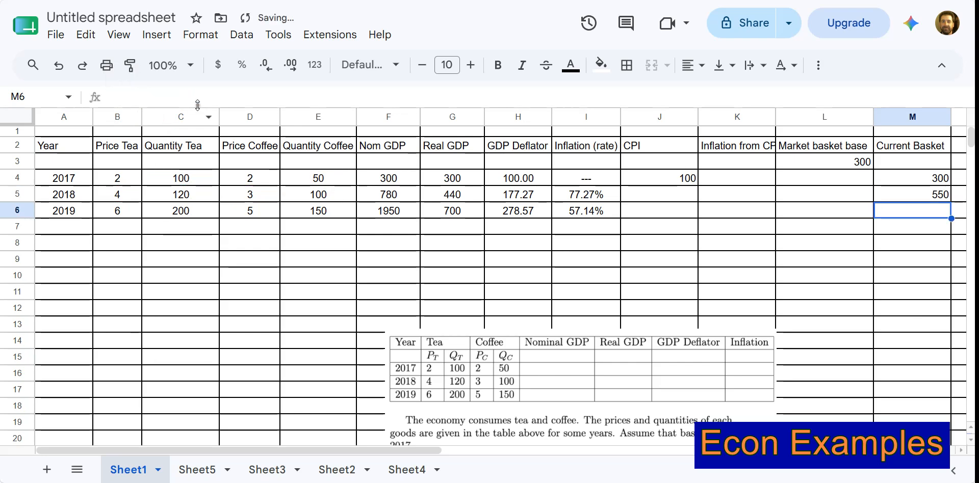
Make the 2017 quantity references in M5 absolute, so the formula reads =($E$4*D5)+($C$4*B5).
left_click(907, 194)
mouse_move(951, 201)
left_mouse_down()
mouse_move(949, 213)
mouse_move(935, 193)
left_mouse_up()
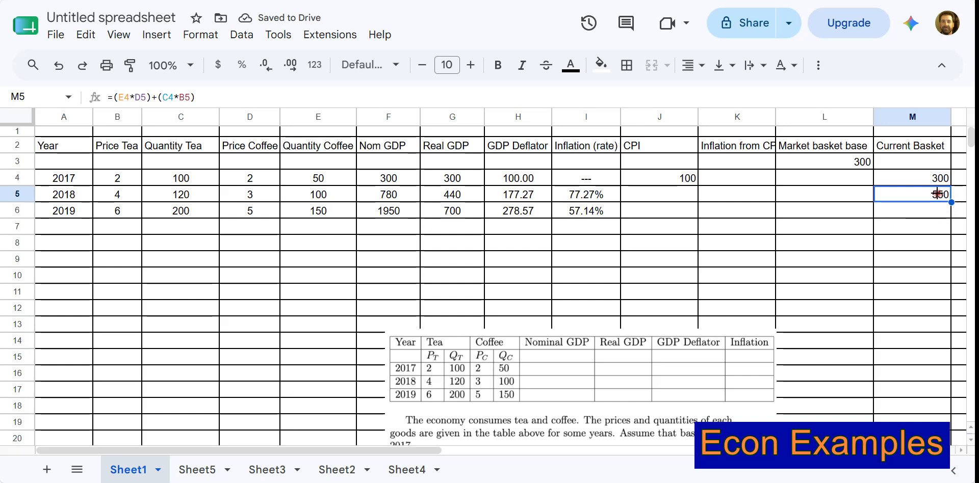
left_click(173, 98)
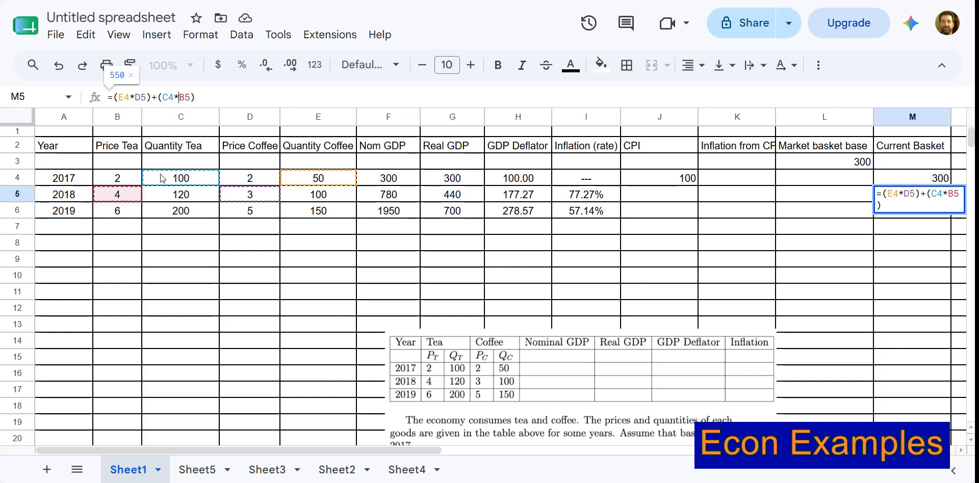
left_click(166, 98)
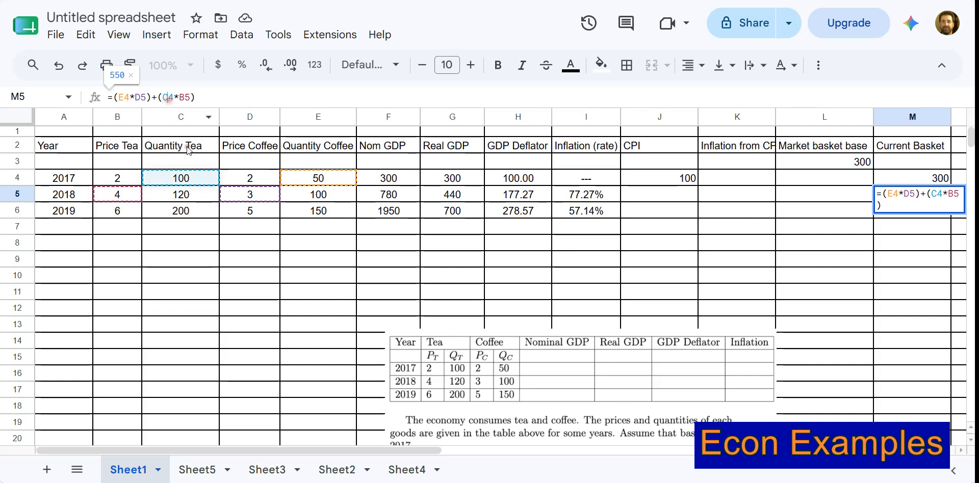
key("F4")
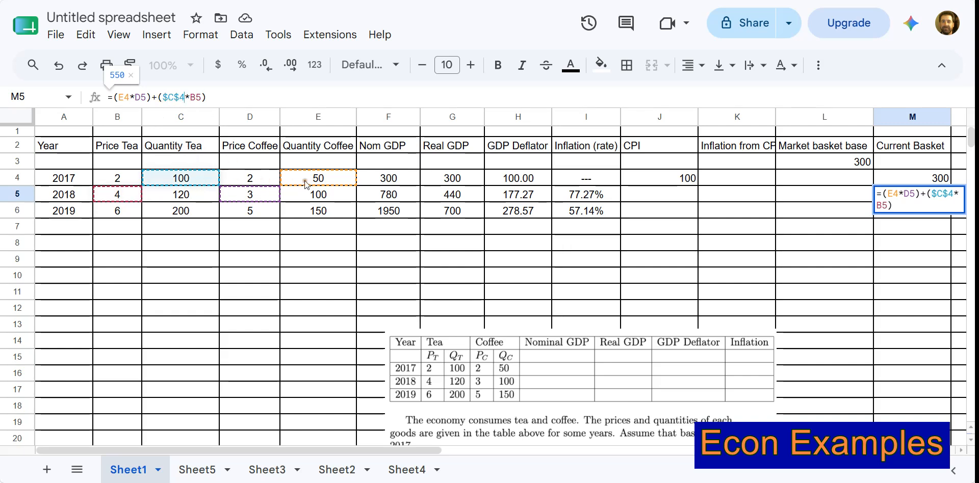
left_click(145, 99)
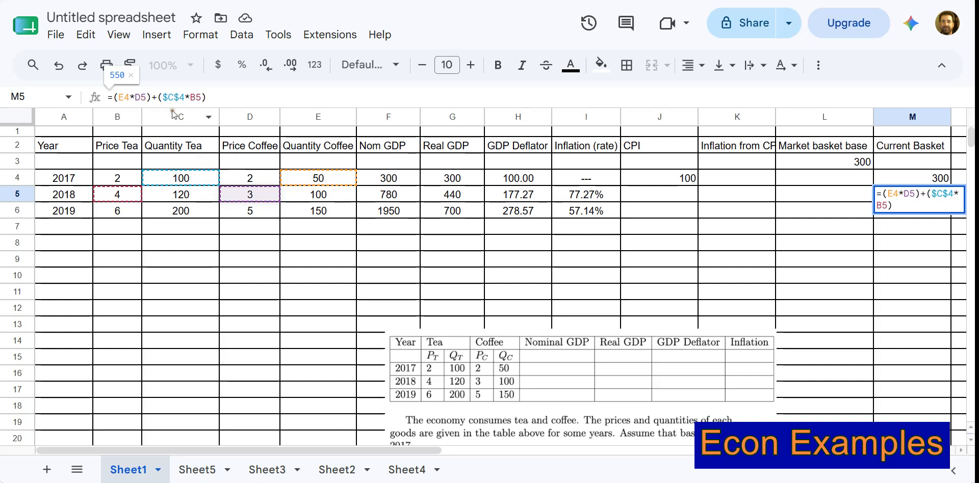
left_click(127, 98)
key("F4")
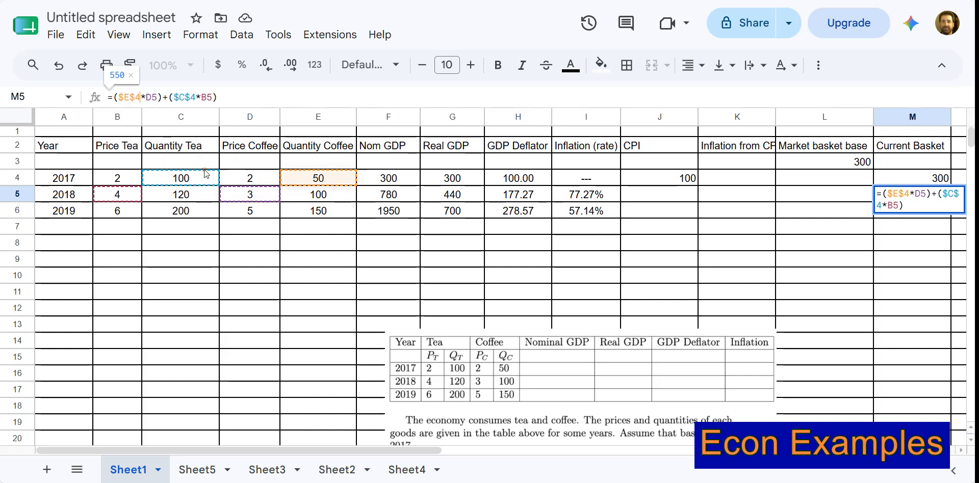
key("Return")
Copy the M5 basket cost formula down to M6 for 2019.
left_click(940, 195)
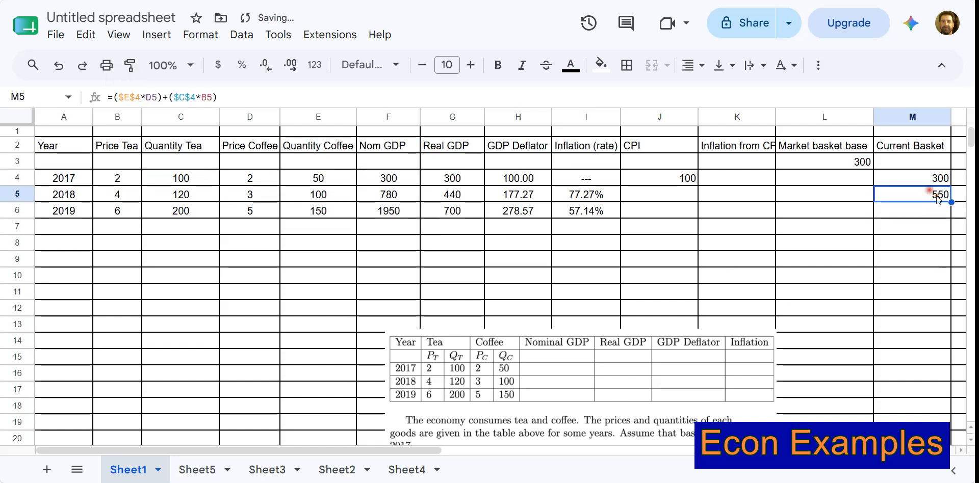
left_click_drag(951, 202, 943, 220)
left_click(928, 260)
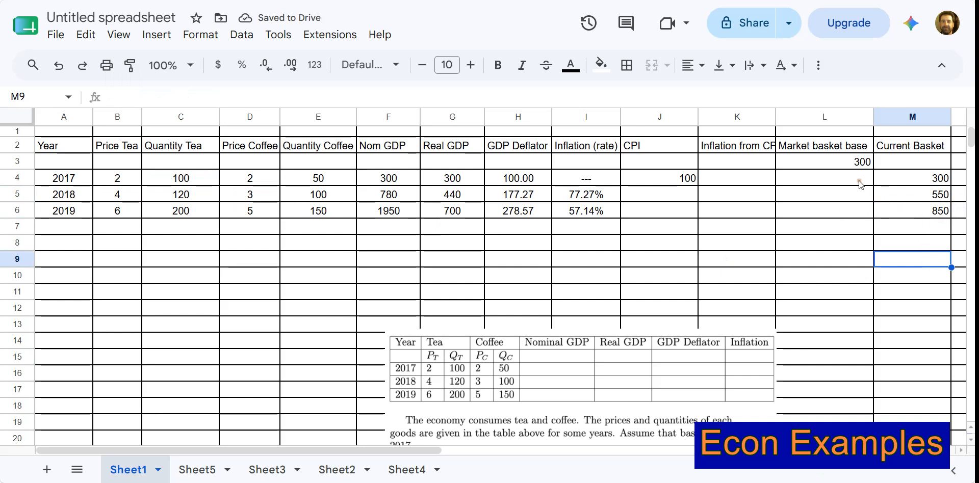
Calculate the 2018 CPI in J5 with =(M5/L3)*100.
left_click(671, 196)
type("=")
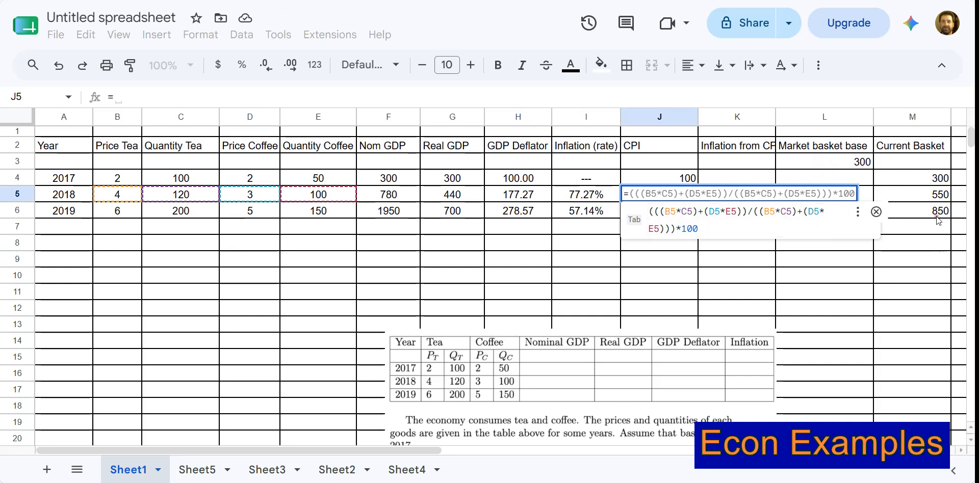
left_click(938, 197)
type("/")
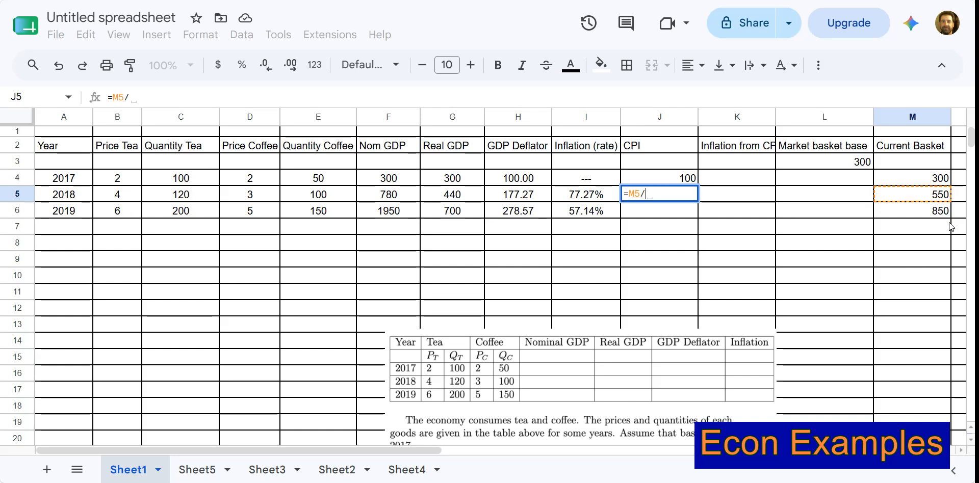
left_click(839, 163)
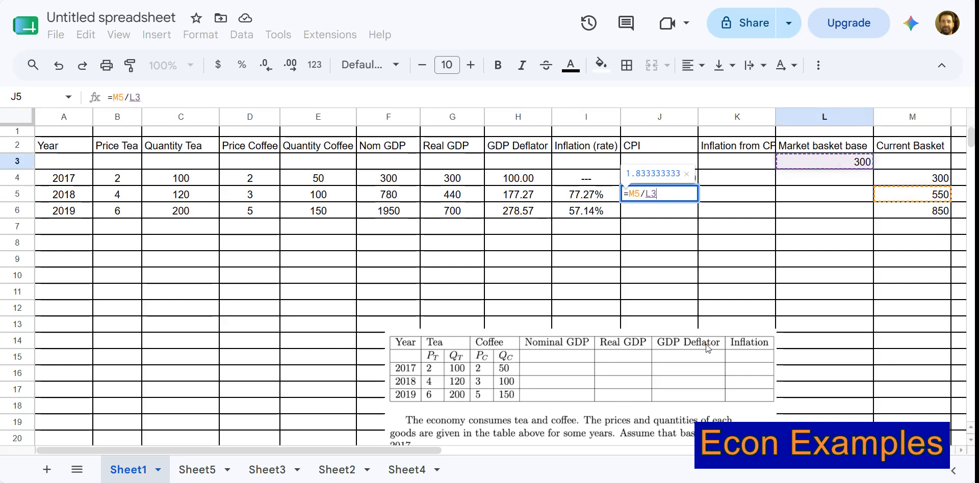
type(")")
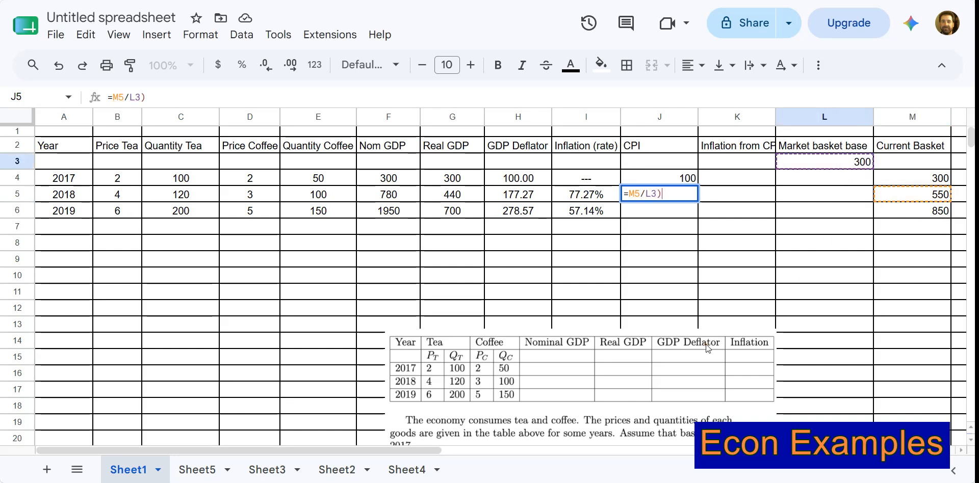
left_click(631, 194)
type("(")
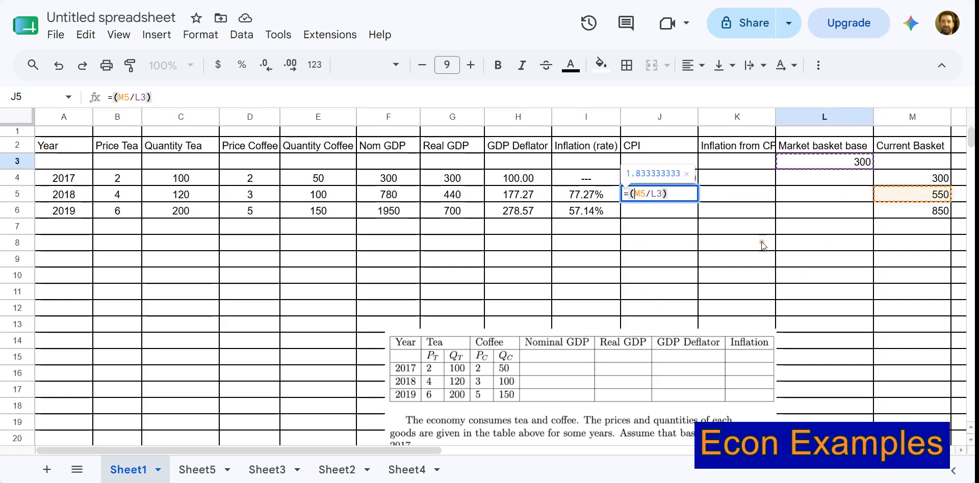
left_click(676, 196)
type("*100")
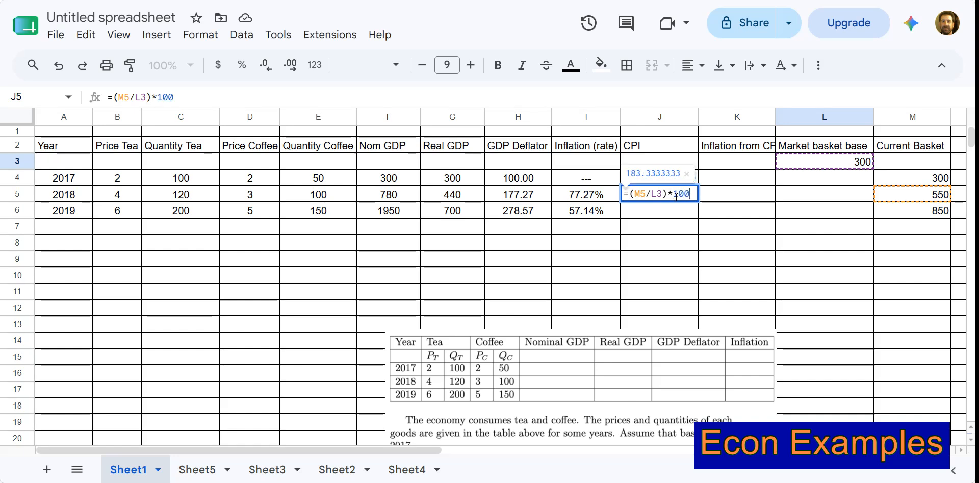
key("Return")
left_click(693, 196)
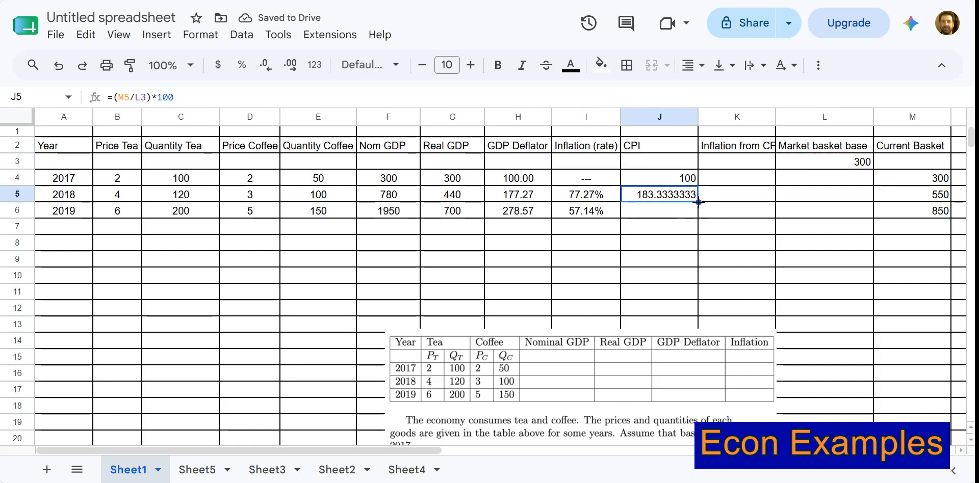
Calculate the 2019 CPI in J6 with the formula =(M6/L3)*100.
left_click(696, 211)
type("=")
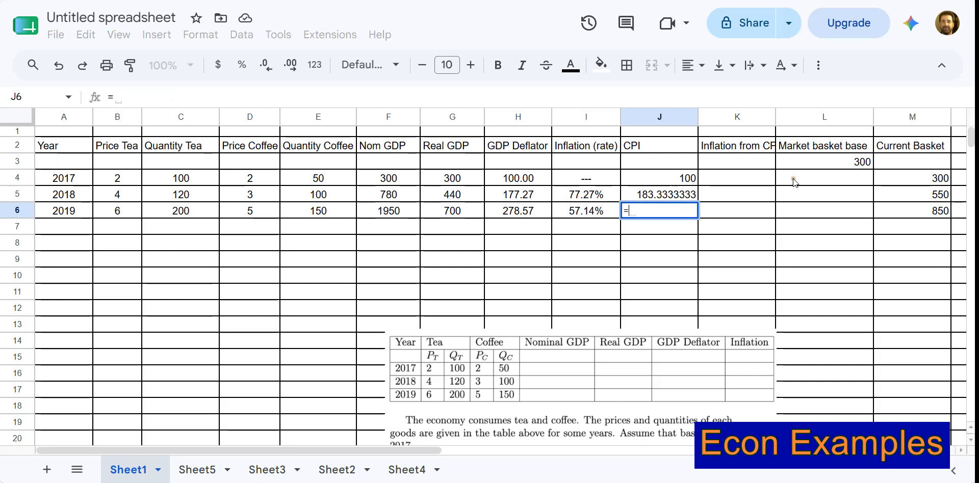
left_click(826, 167)
left_click(921, 209)
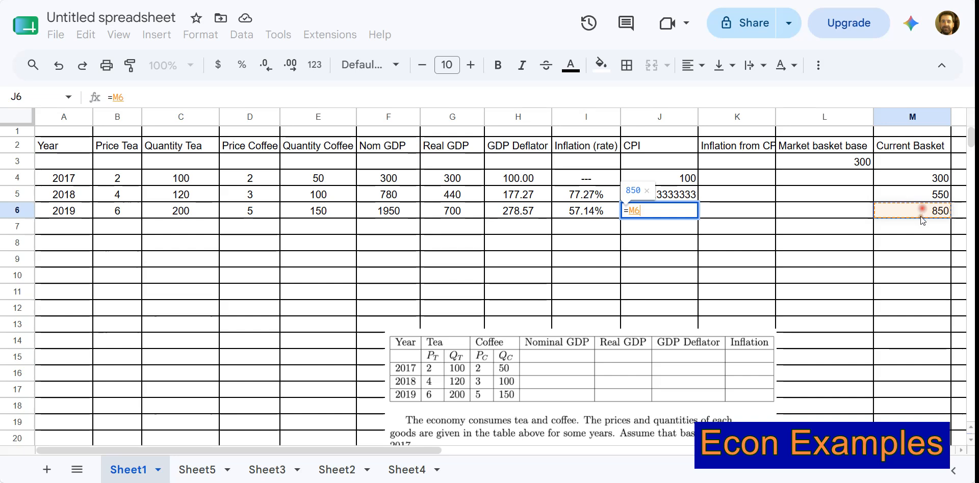
type("/")
left_click(862, 168)
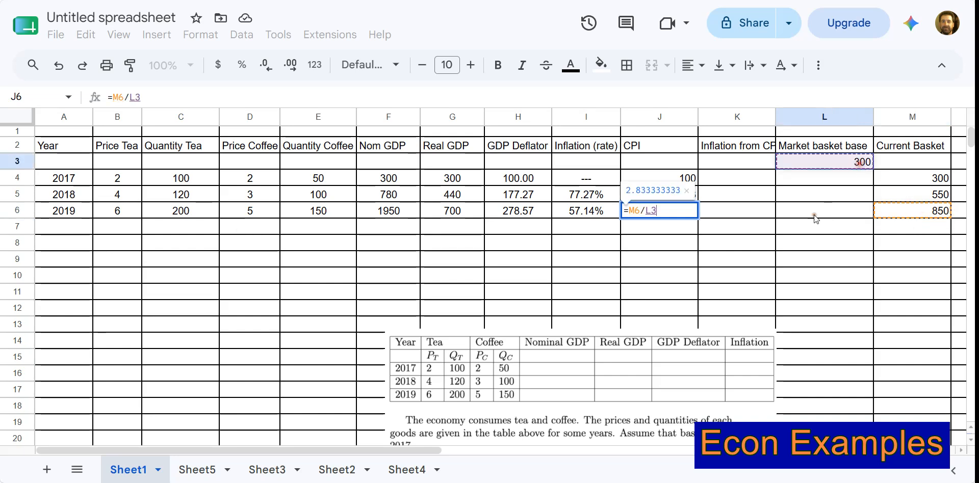
type(")")
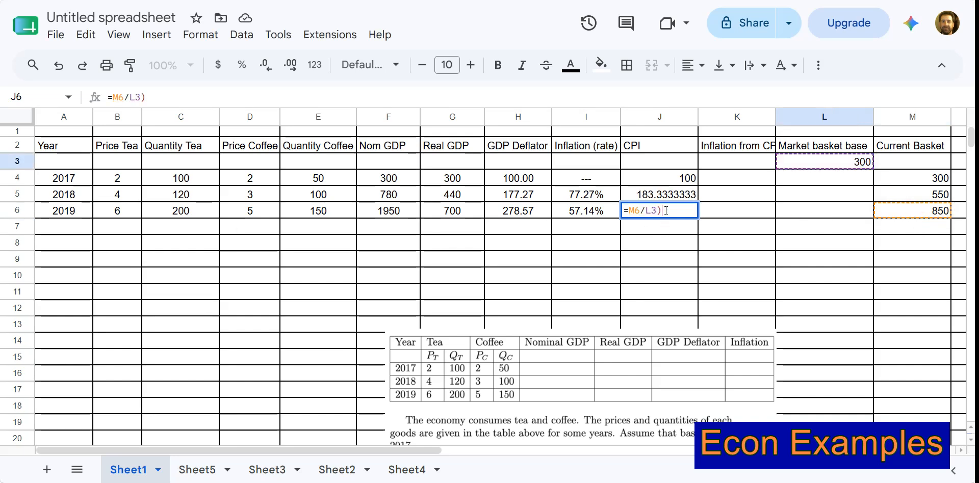
left_click(635, 212)
type("(")
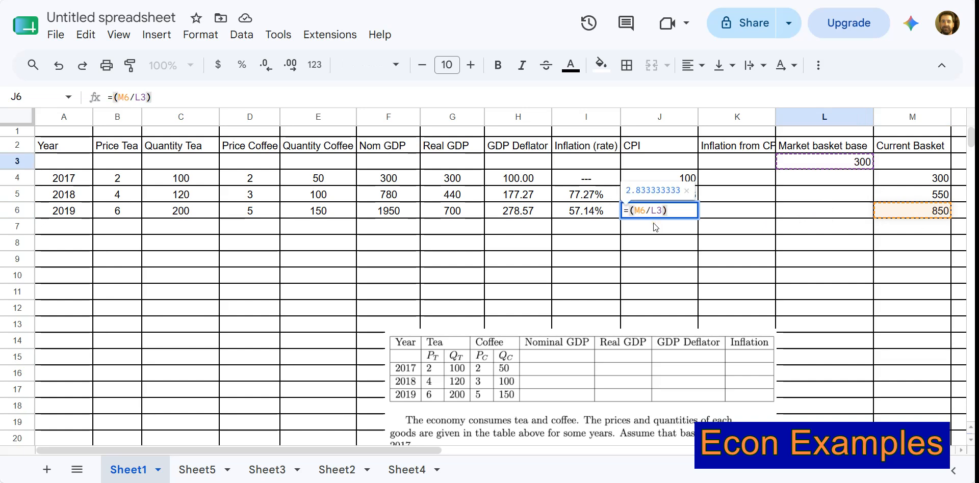
left_click(676, 211)
type("*100")
key("Return")
Reduce the CPI values in J5:J6 to two decimal places.
left_click(661, 198)
left_click_drag(660, 198, 662, 211)
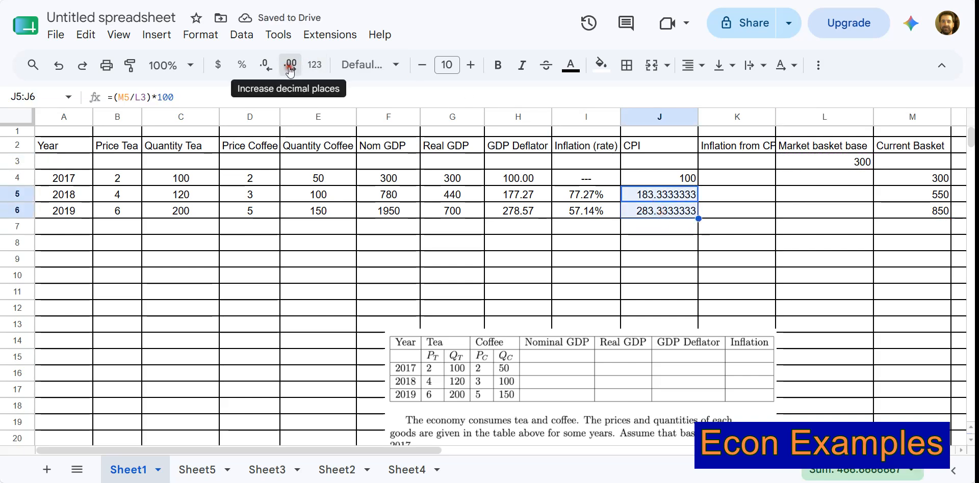
left_click(270, 68)
left_click(270, 68)
left_click(270, 67)
left_click(271, 67)
left_click(270, 67)
left_click(694, 243)
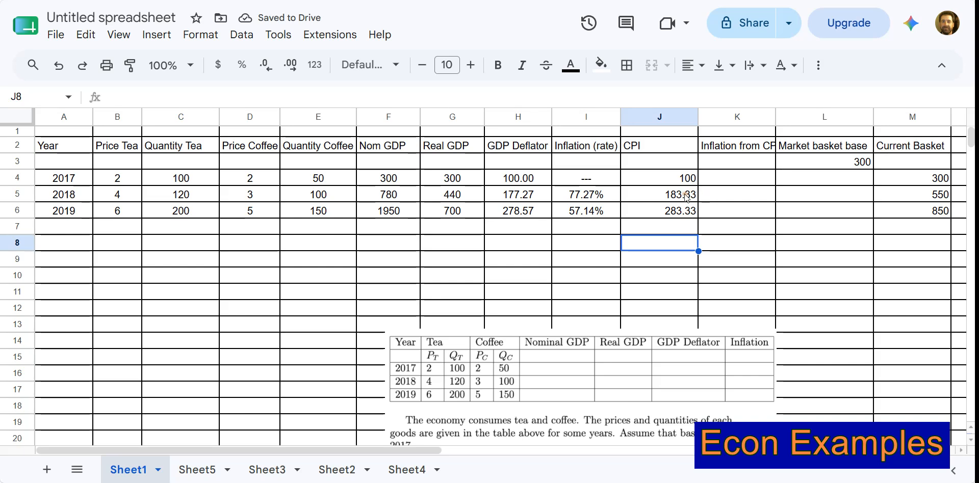
Widen column K to fit the Inflation from CPI header and enter "--" in K4 for 2017.
left_click_drag(775, 117, 791, 117)
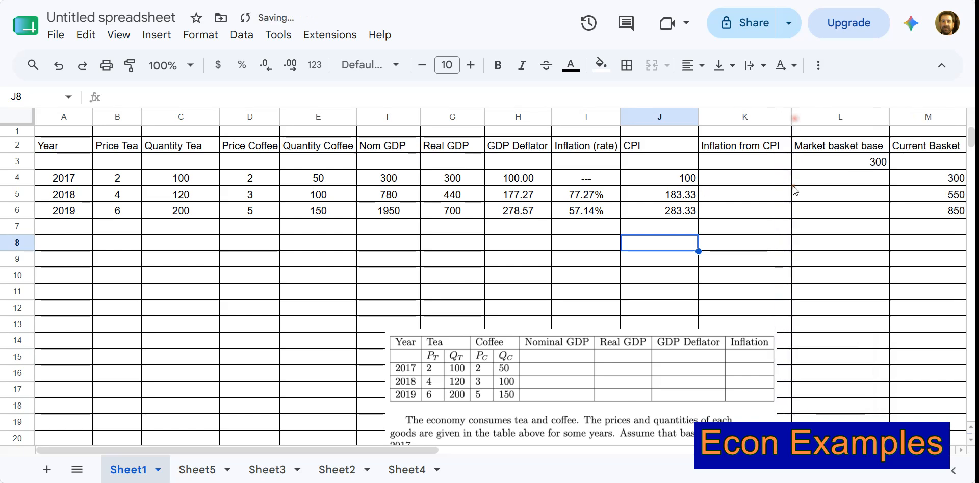
left_click(756, 199)
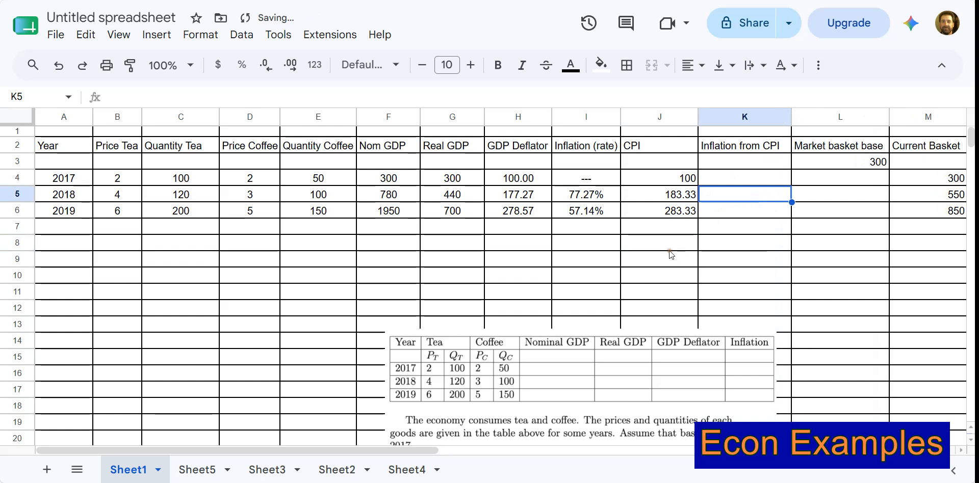
left_click(669, 198)
left_click(660, 178)
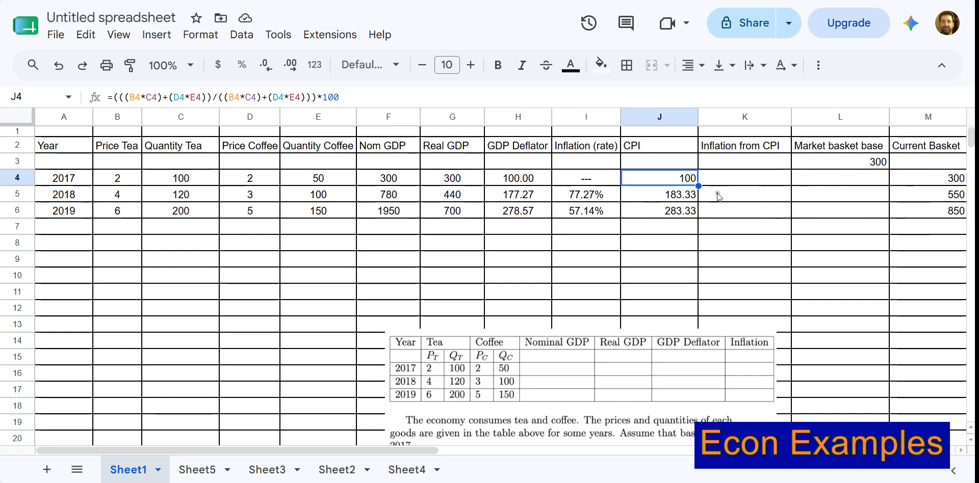
left_click(728, 182)
type("--")
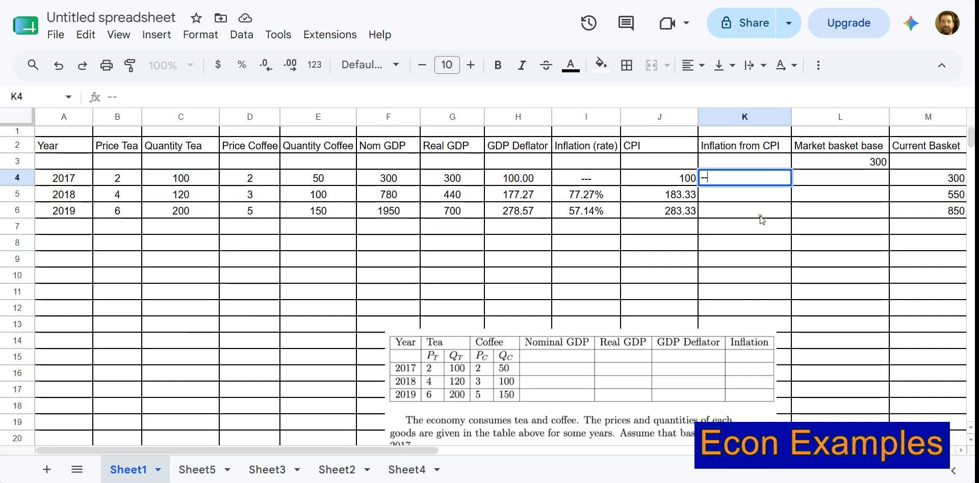
left_click(761, 219)
left_click(755, 195)
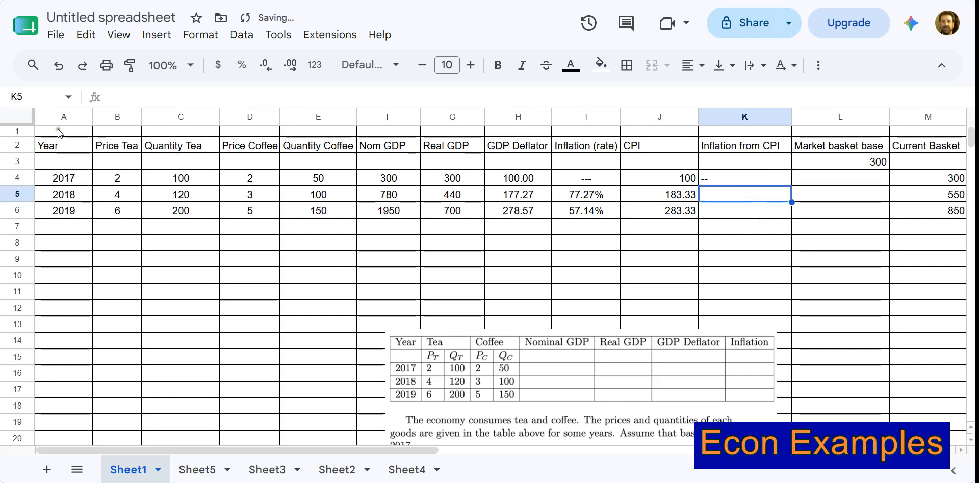
Center-align the contents of every cell in the sheet horizontally.
left_click(17, 117)
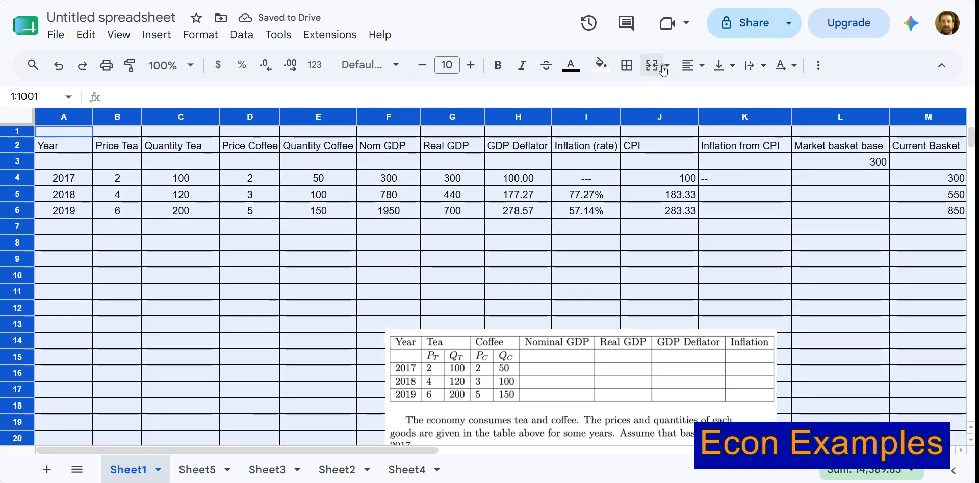
left_click(692, 65)
left_click(716, 93)
Calculate the 2018 inflation from CPI in K5 with the formula =(J5-J4)/J4.
left_click(745, 204)
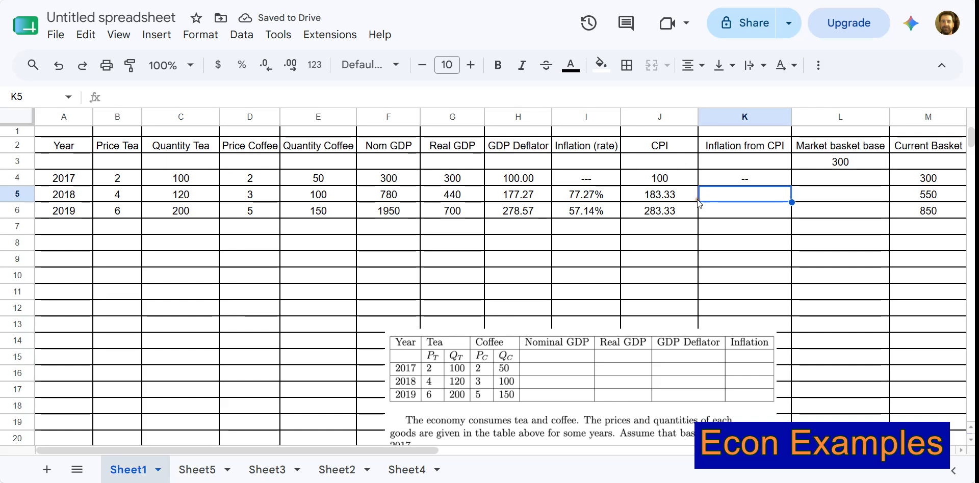
type("=")
left_click(671, 197)
type("-")
left_click(673, 178)
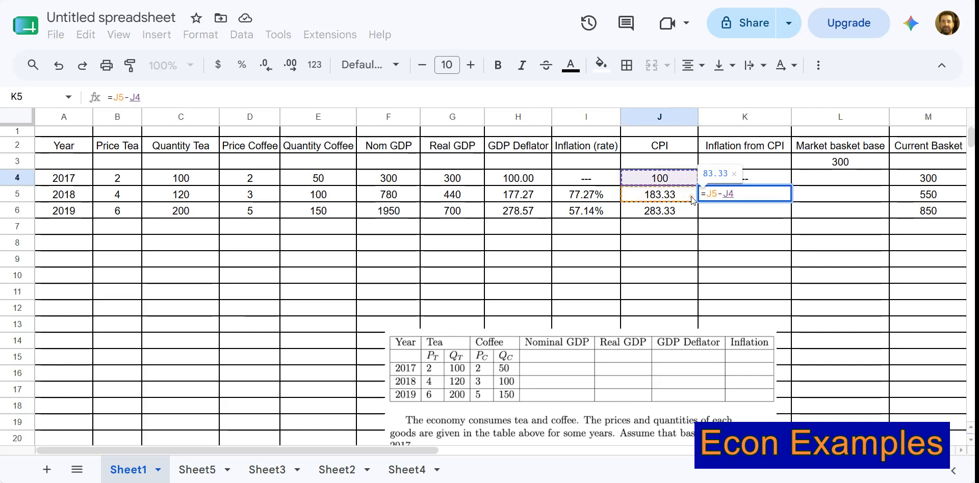
type(")")
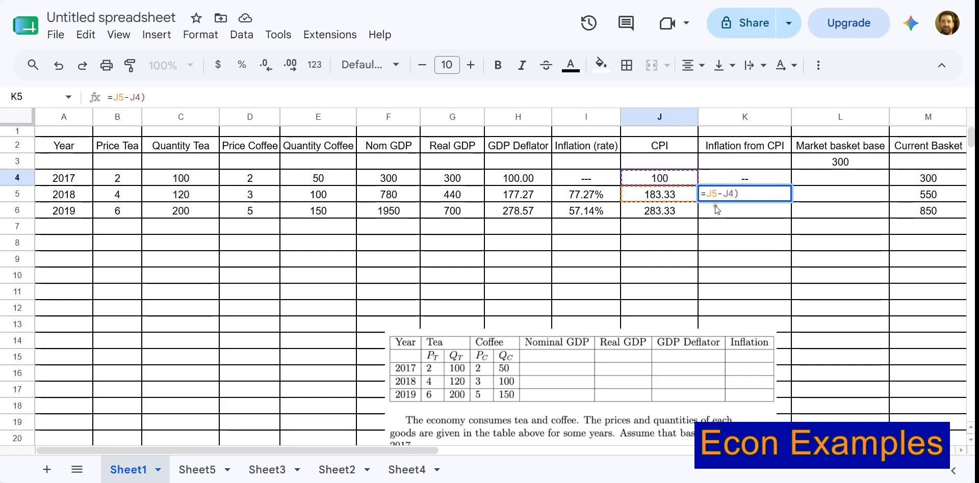
left_click(709, 193)
type("(")
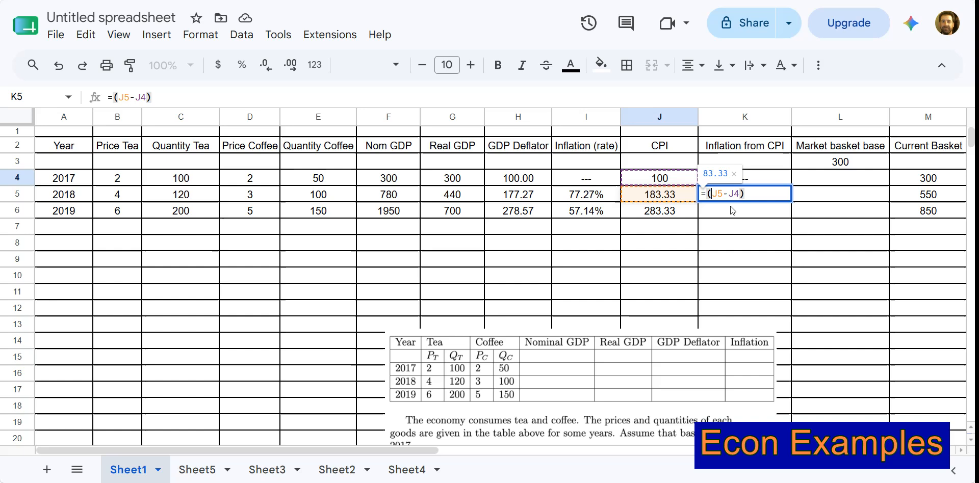
left_click(788, 199)
type("/")
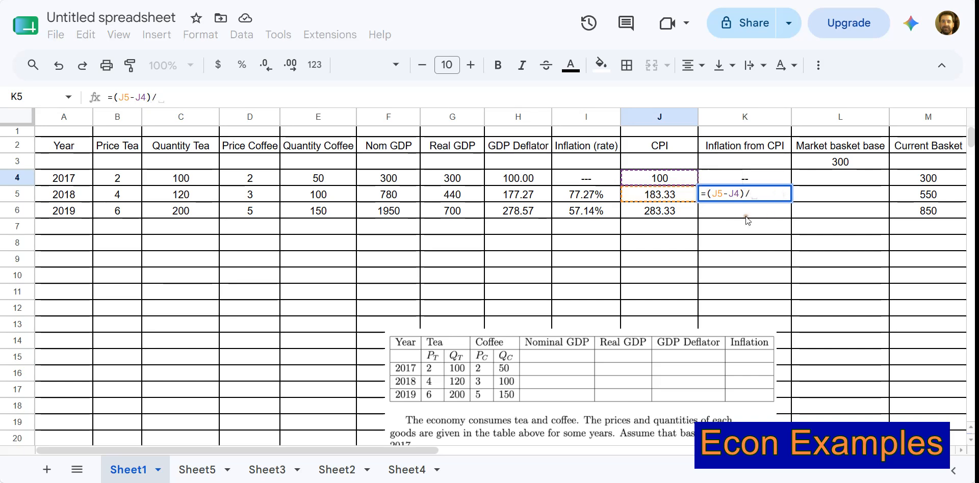
left_click(674, 182)
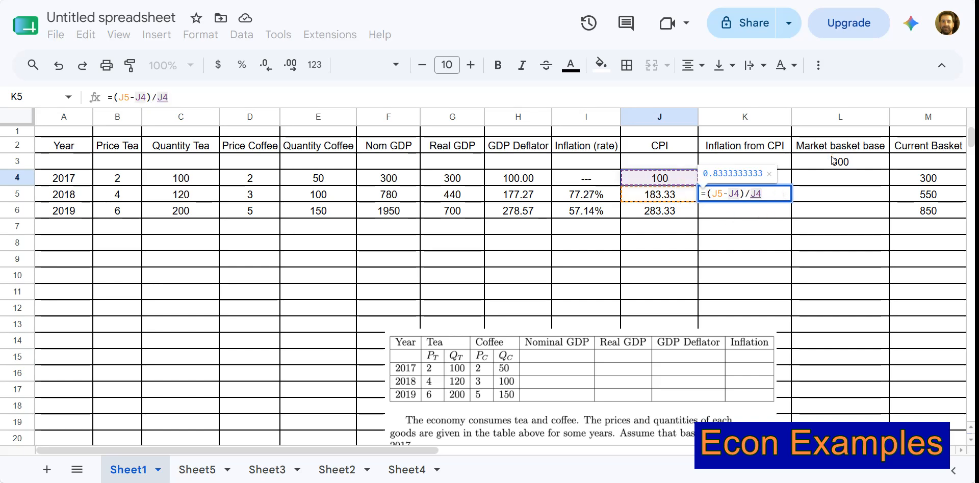
type(")")
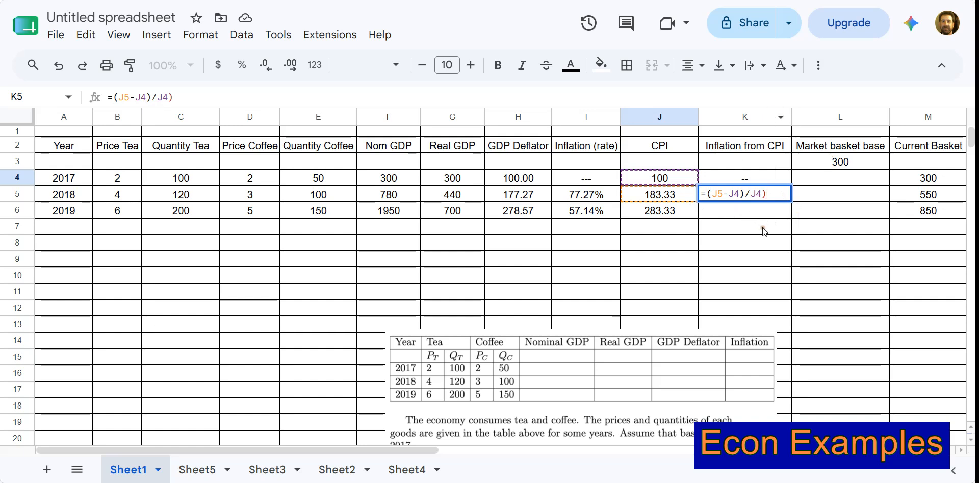
key("Return")
Copy the K5 inflation formula down to K6 and format K5:K6 as percentages.
left_click(760, 197)
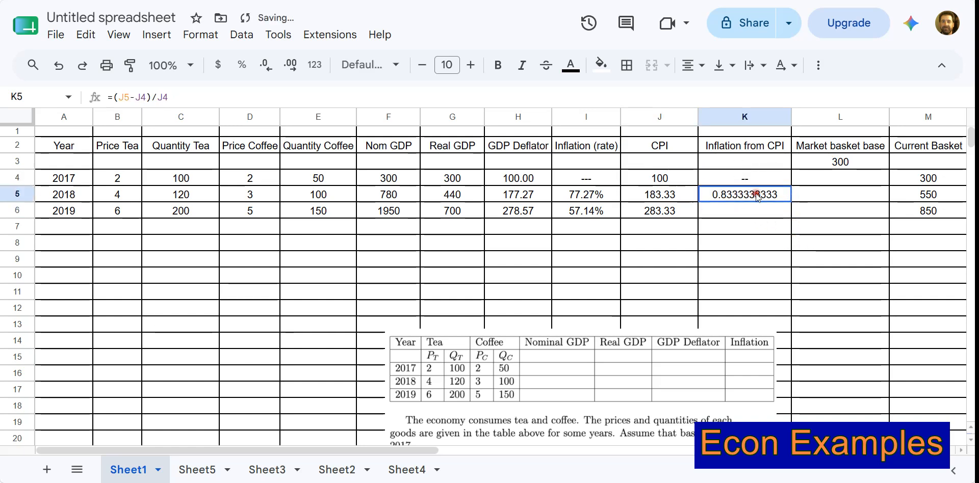
left_click_drag(792, 201, 793, 214)
left_click(798, 271)
left_click_drag(730, 199, 728, 213)
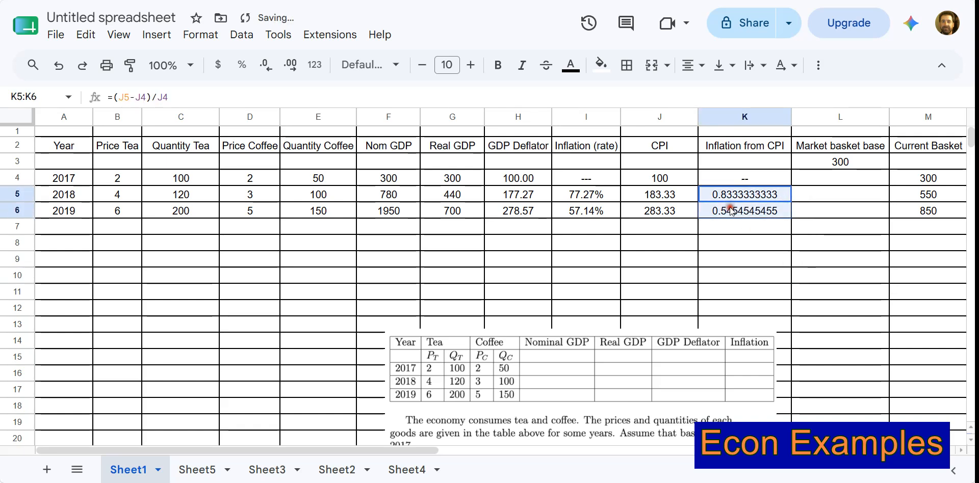
left_click(250, 68)
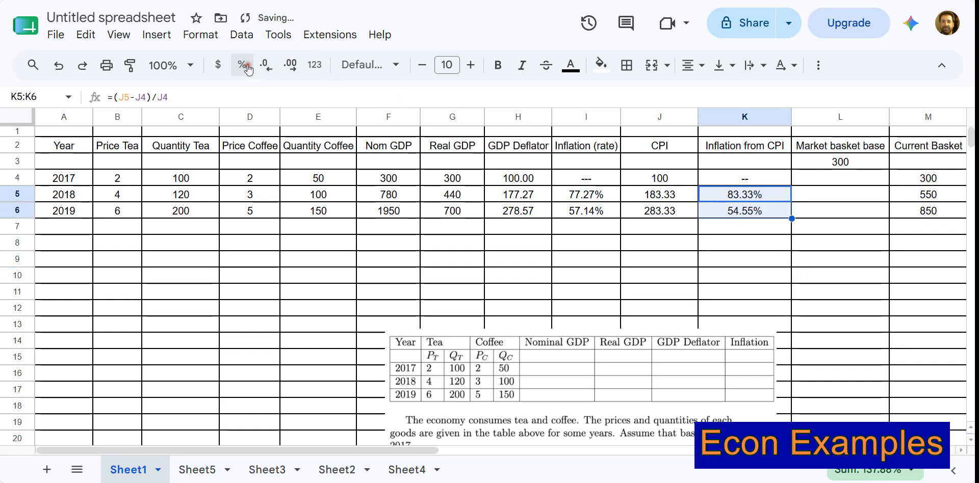
left_click(766, 273)
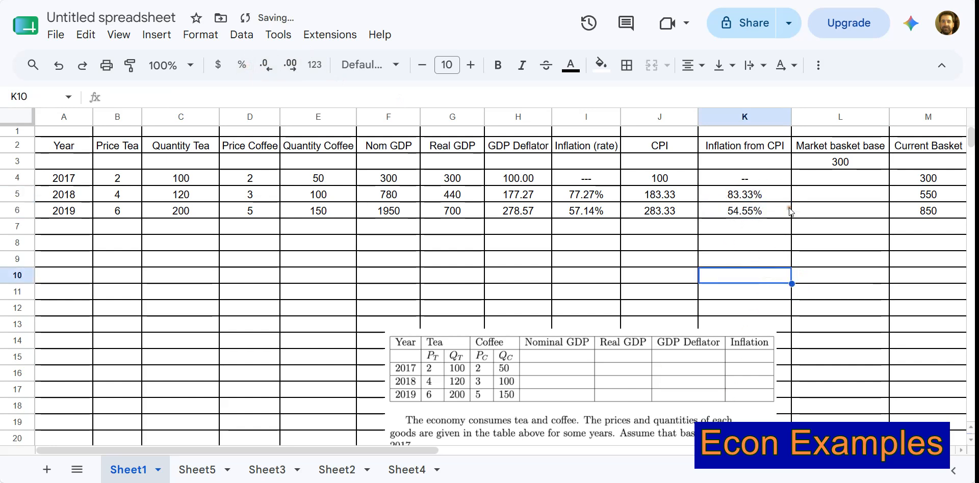
mouse_move(793, 116)
left_mouse_down()
mouse_move(782, 116)
mouse_move(791, 116)
left_mouse_up()
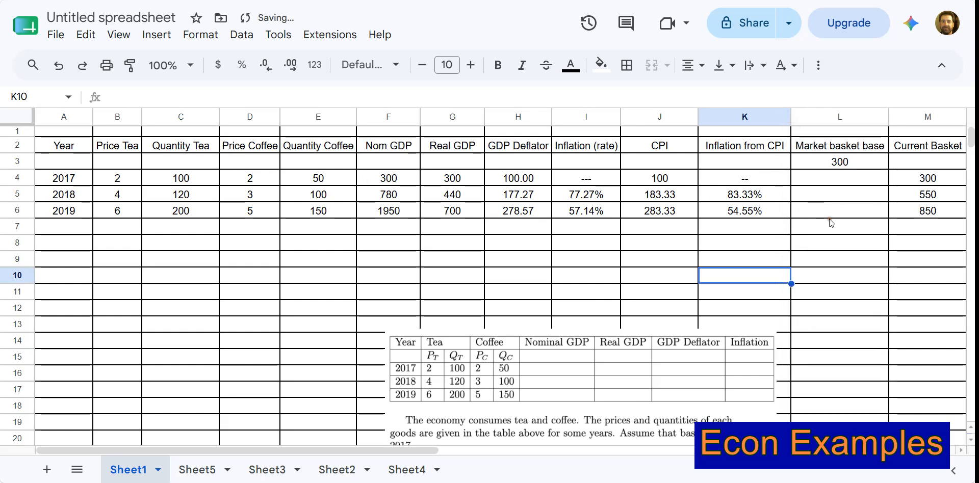
Read the questions in the problem statement image and reposition it below the data table, spanning about columns C to H.
left_click(561, 347)
left_click_drag(508, 381, 243, 179)
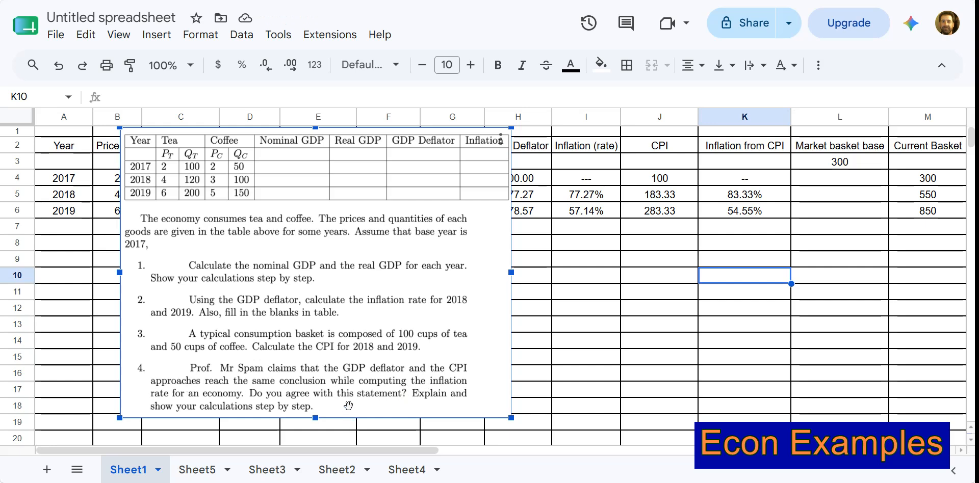
left_click_drag(329, 283, 333, 364)
left_click(607, 290)
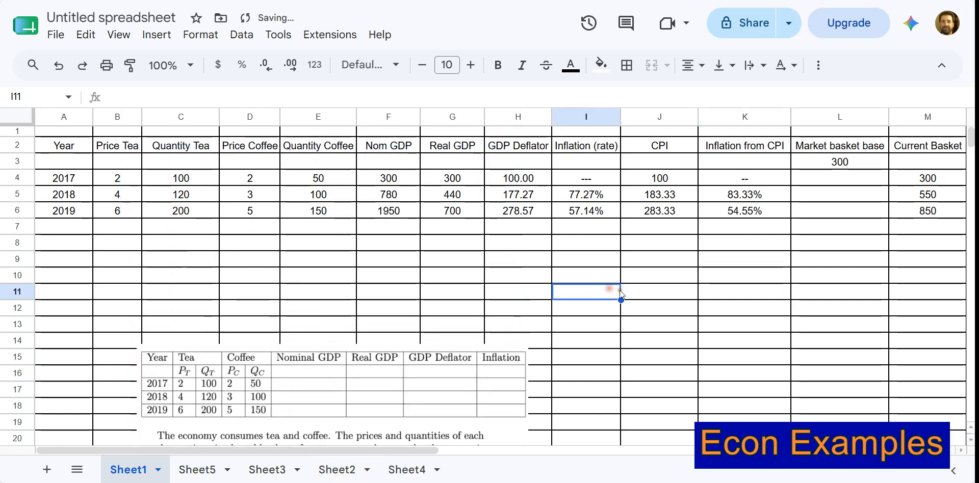
Compare the GDP deflator and CPI inflation rates for 2018 and 2019, along with the 2019 tea and coffee quantities.
left_click(613, 196)
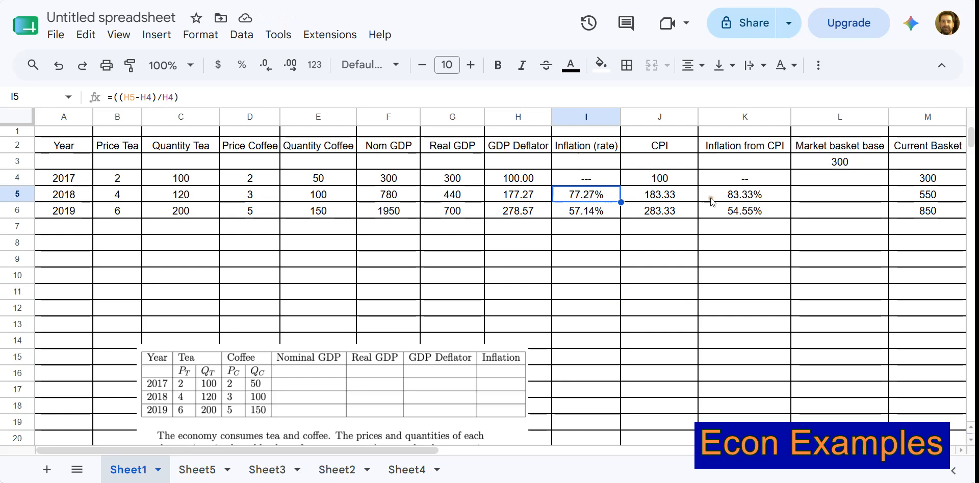
left_click(744, 197)
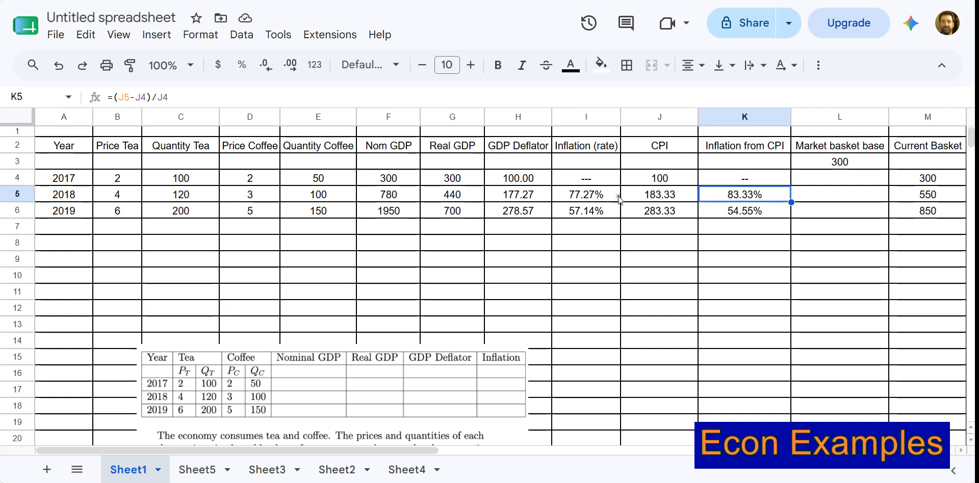
left_click(587, 211)
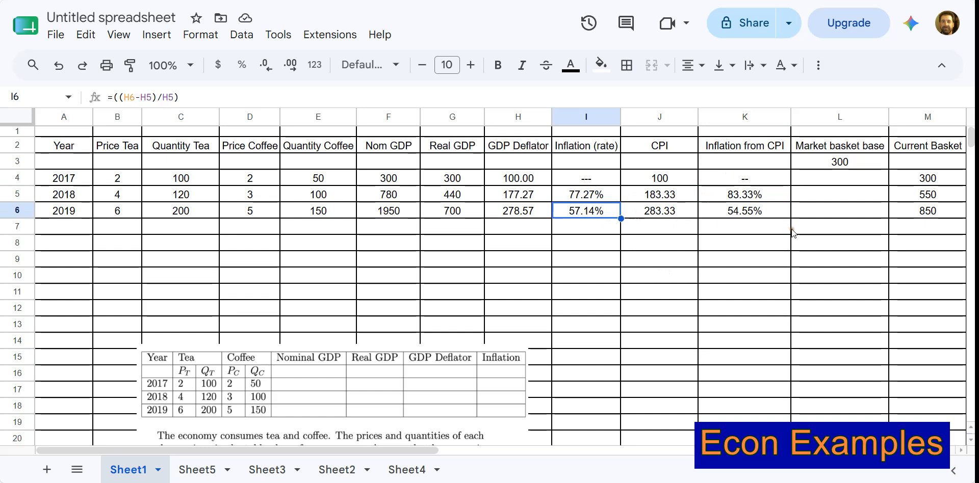
left_click(785, 215)
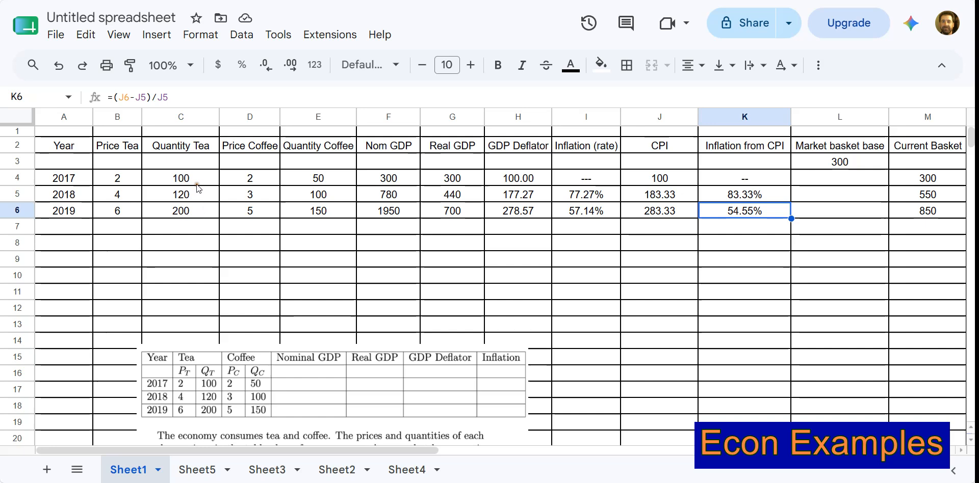
left_click(183, 210)
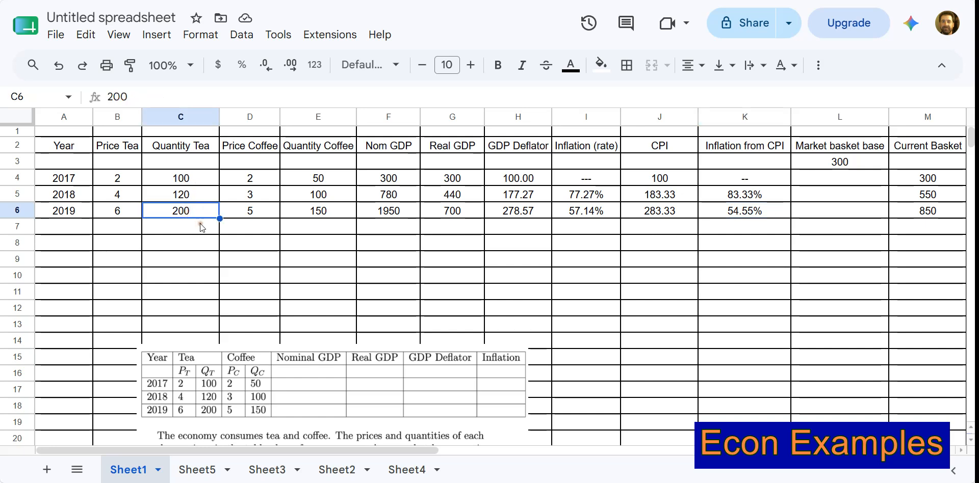
left_click(318, 210)
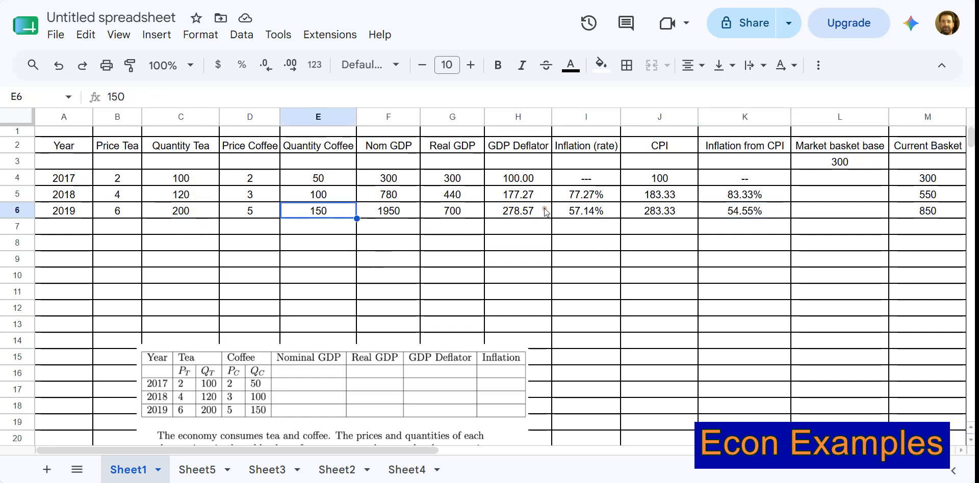
left_click(590, 209)
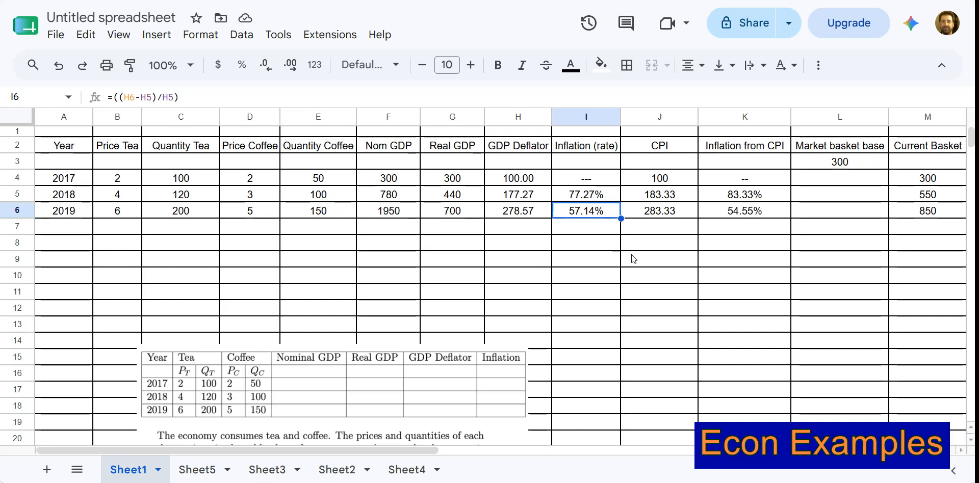
left_click(526, 272)
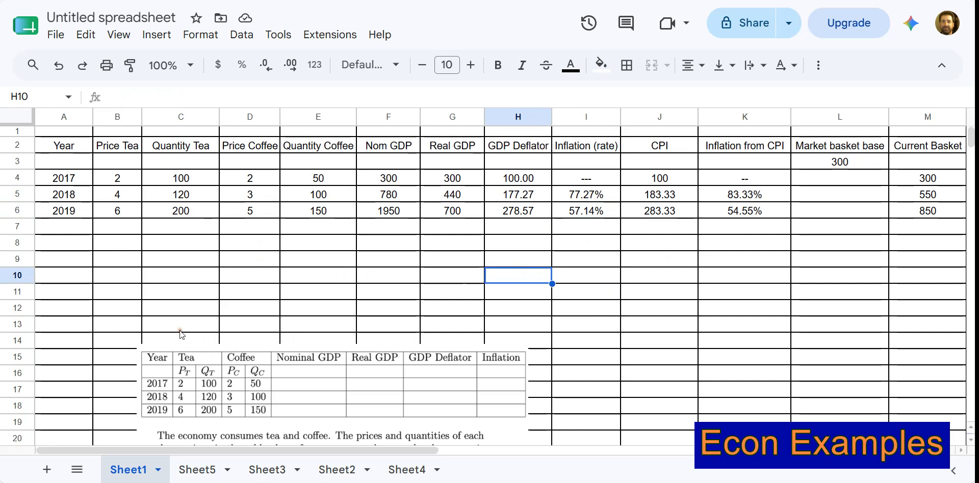
Try tea prices of 5 for 2018 and 7 for 2019 in B5:B6, and undo both price changes.
left_click(137, 178)
left_click(128, 195)
type("5")
type("7")
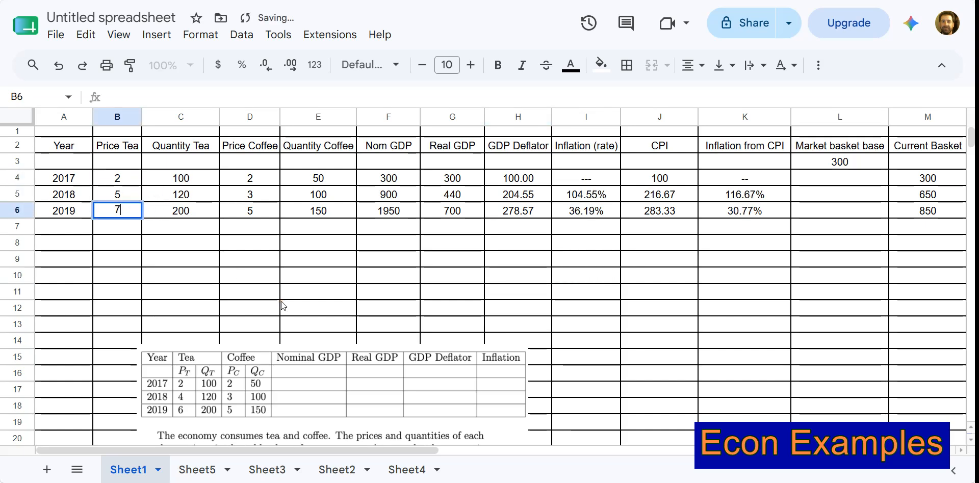
key("Return")
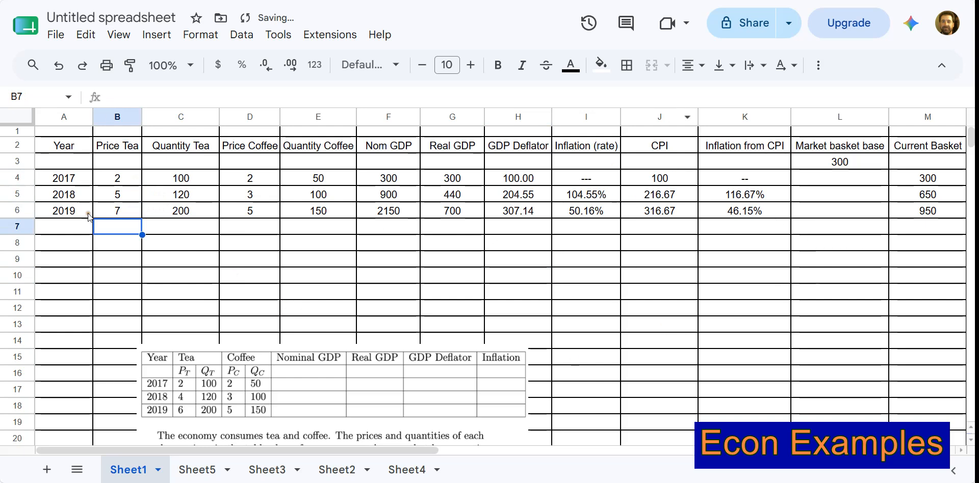
key("ctrl+z")
key("ctrl+z")
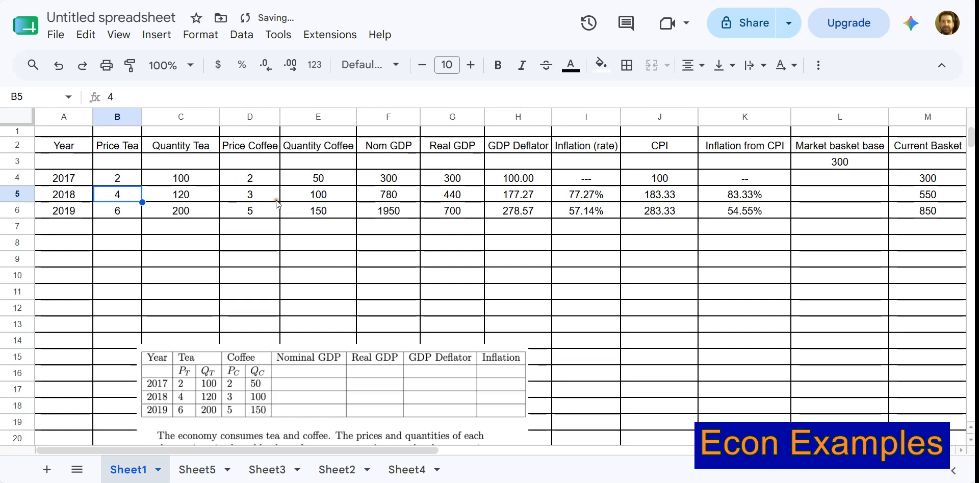
Try coffee quantities of 120 for 2018 and 200 for 2019 in E5:E6, and undo both quantity changes.
left_click(275, 199)
left_click(304, 198)
type("120")
key("Return")
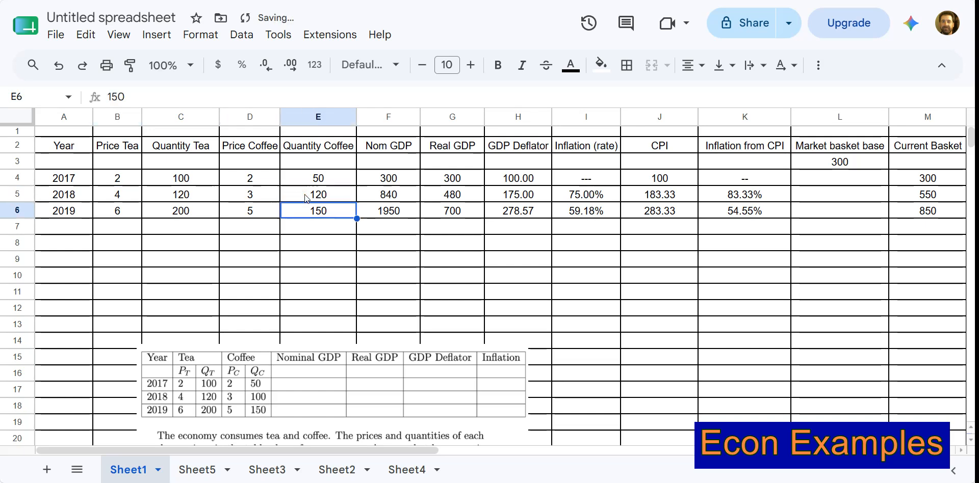
type("200")
key("Return")
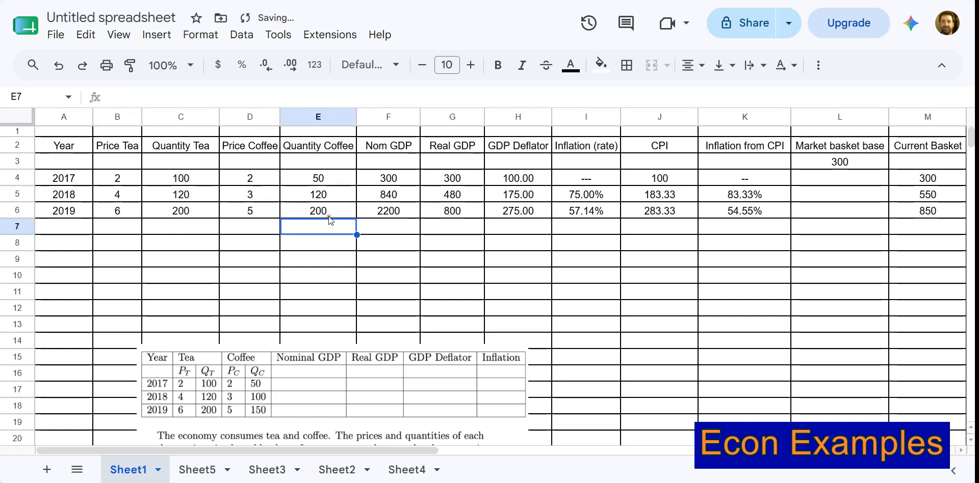
key("ctrl+z")
key("ctrl+z")
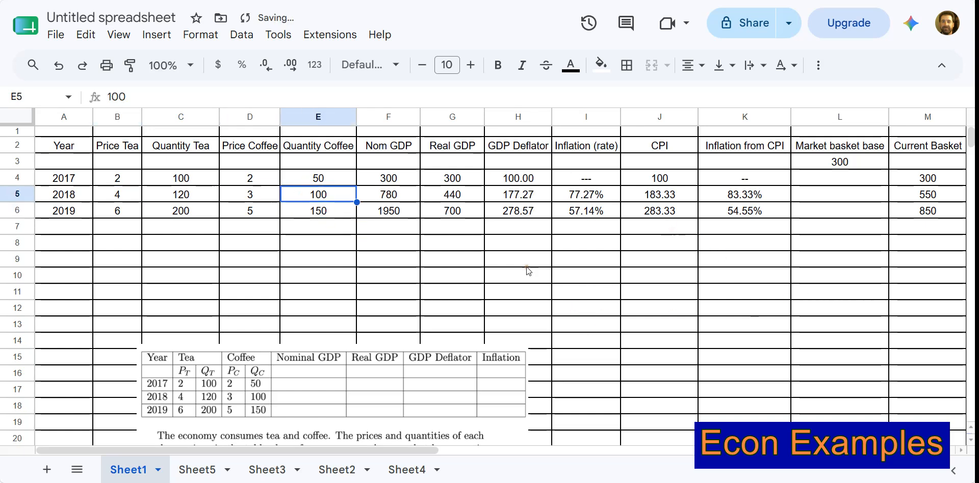